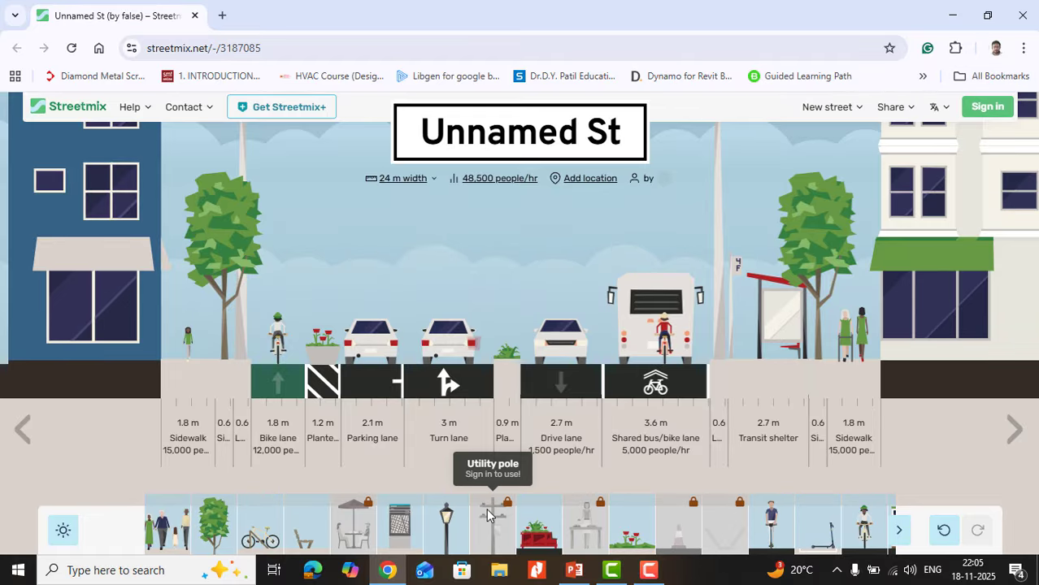
Step: Sign in to Streetmix with the second listed Google account
left_click(987, 106)
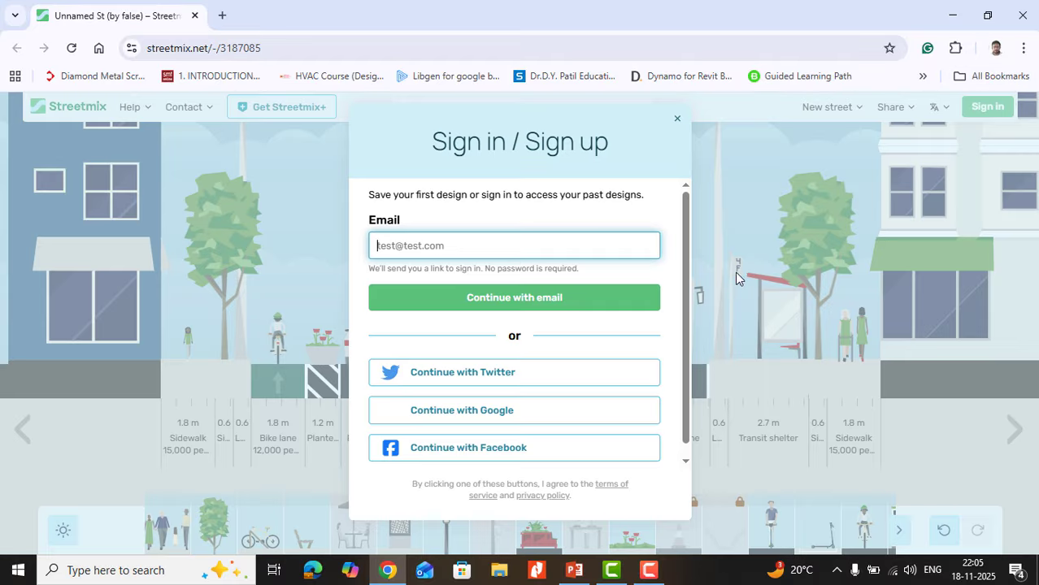
left_click(452, 412)
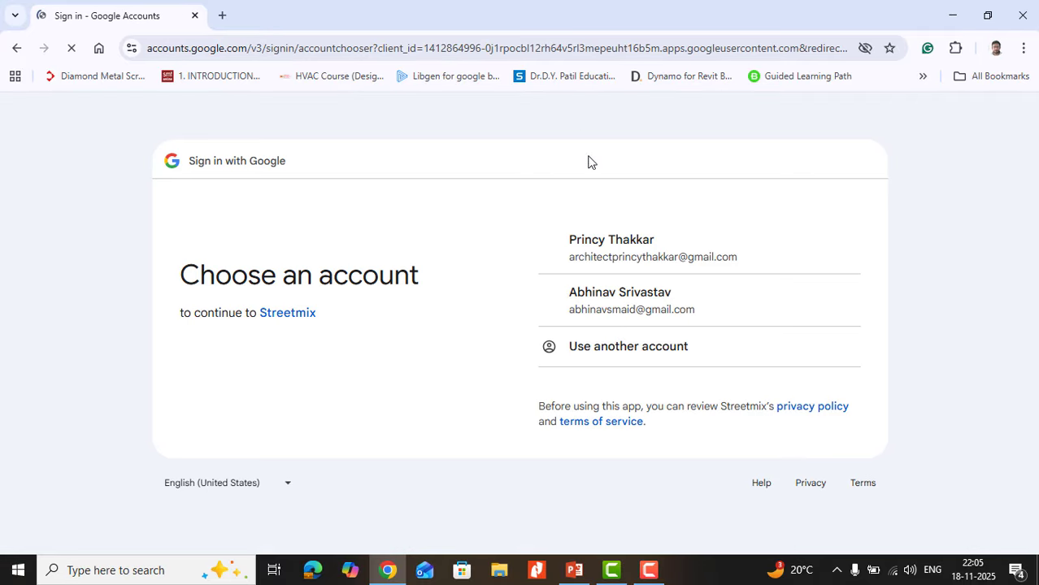
left_click(610, 309)
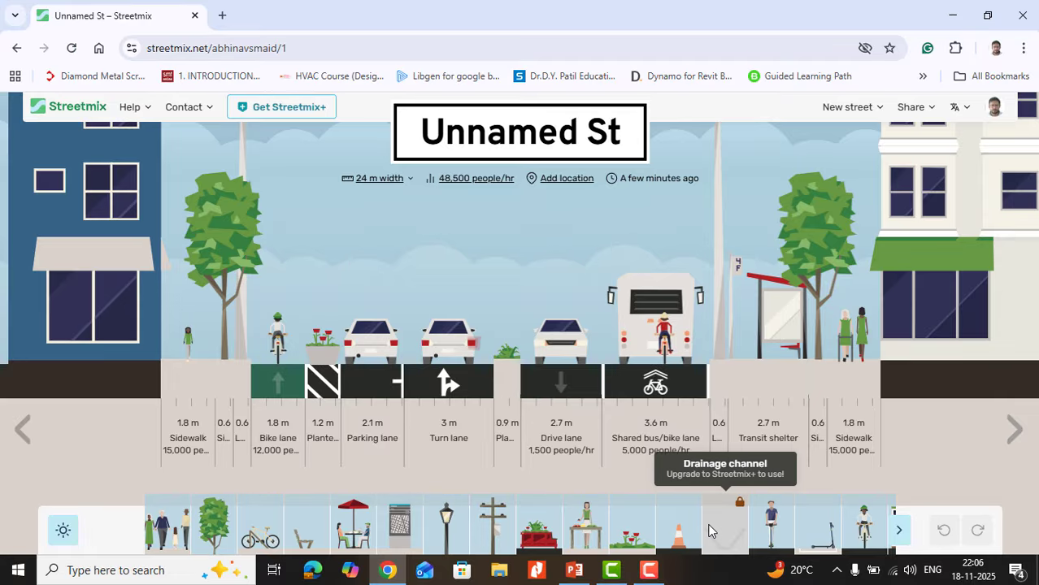
Step: Look through the segment palette, the environment backgrounds and the options for creating a new street
left_click(902, 545)
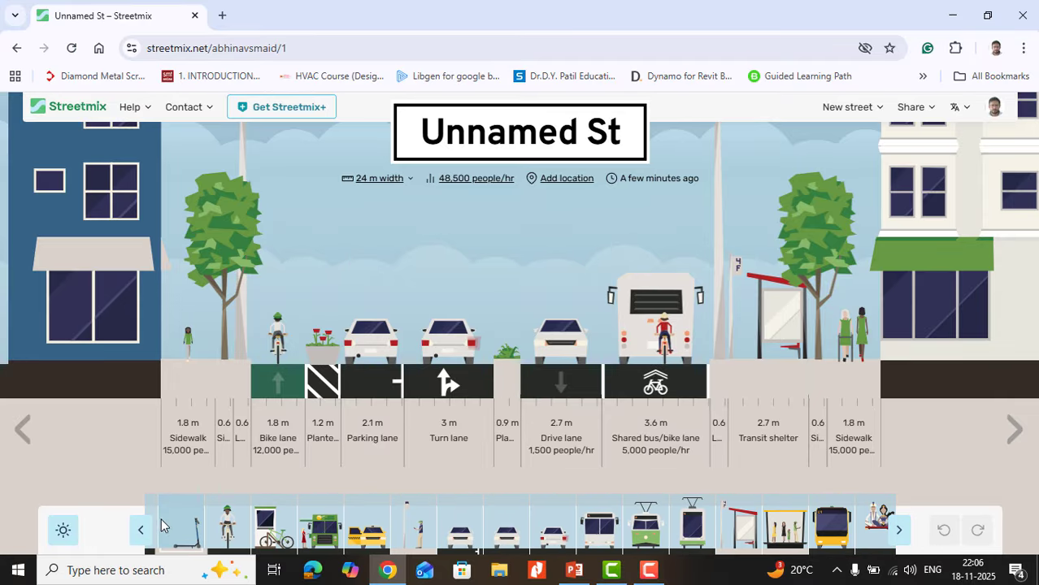
left_click(138, 533)
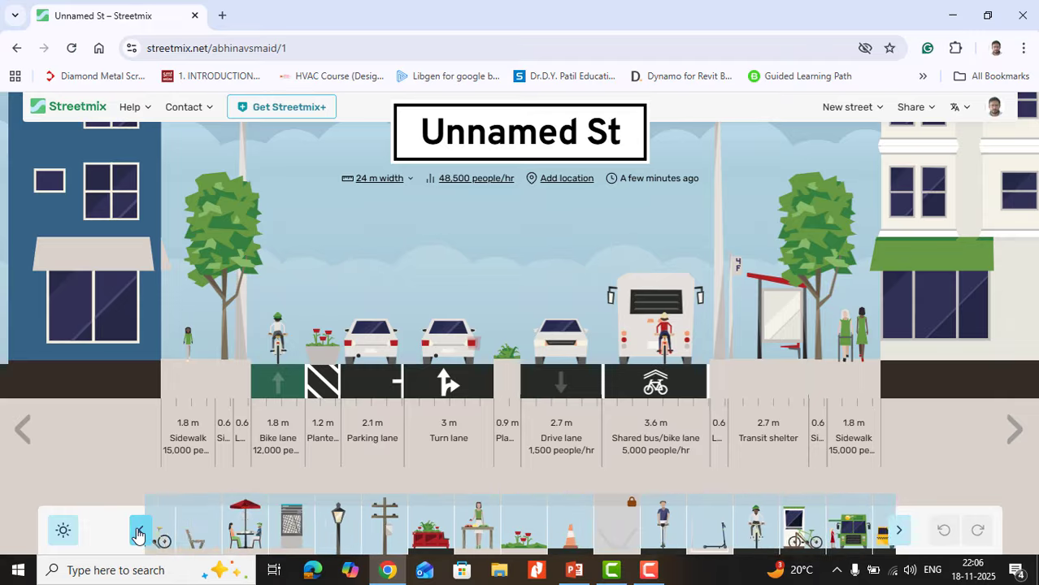
left_click(61, 533)
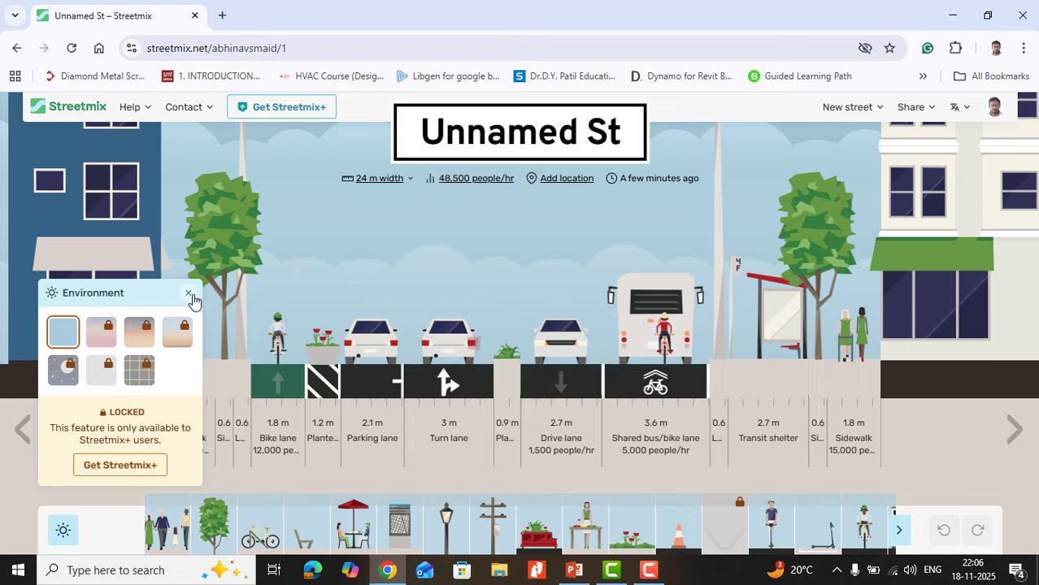
left_click(188, 293)
mouse_move(685, 356)
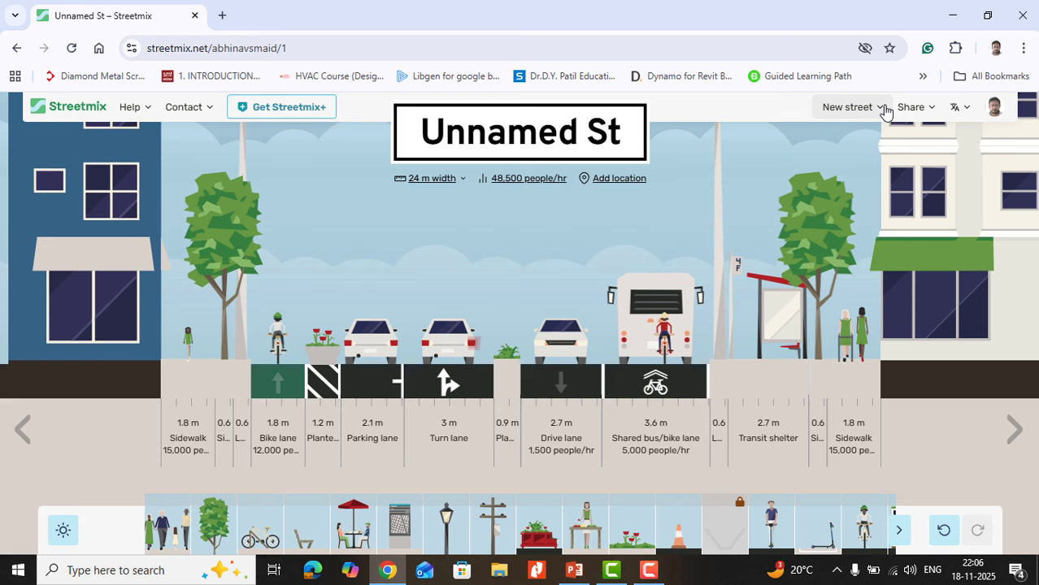
left_click(885, 110)
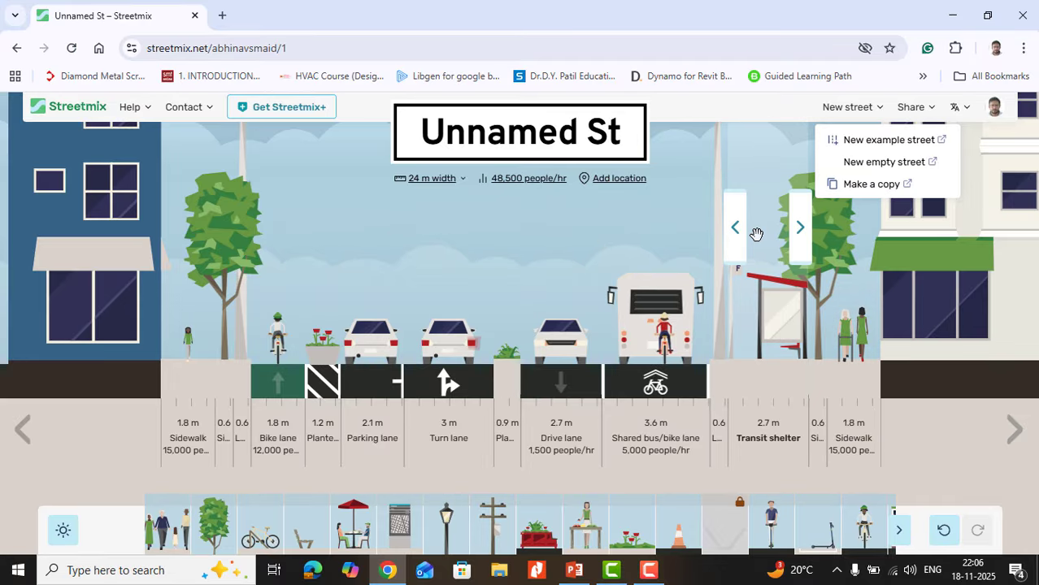
Step: Preview the street's image export with segment names and widths, street name and transparent sky toggled, and close it without saving
left_click(912, 108)
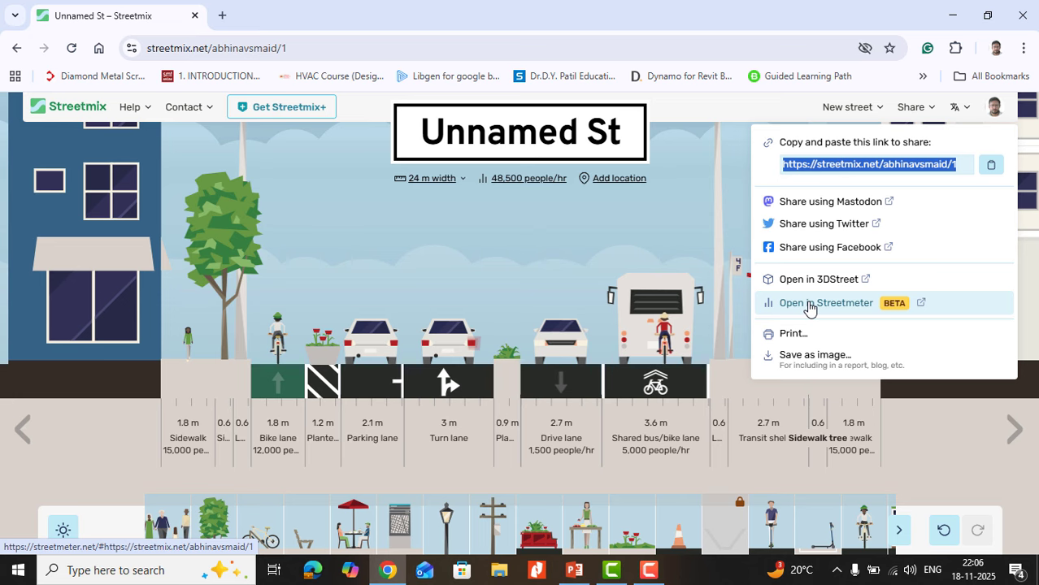
left_click(788, 359)
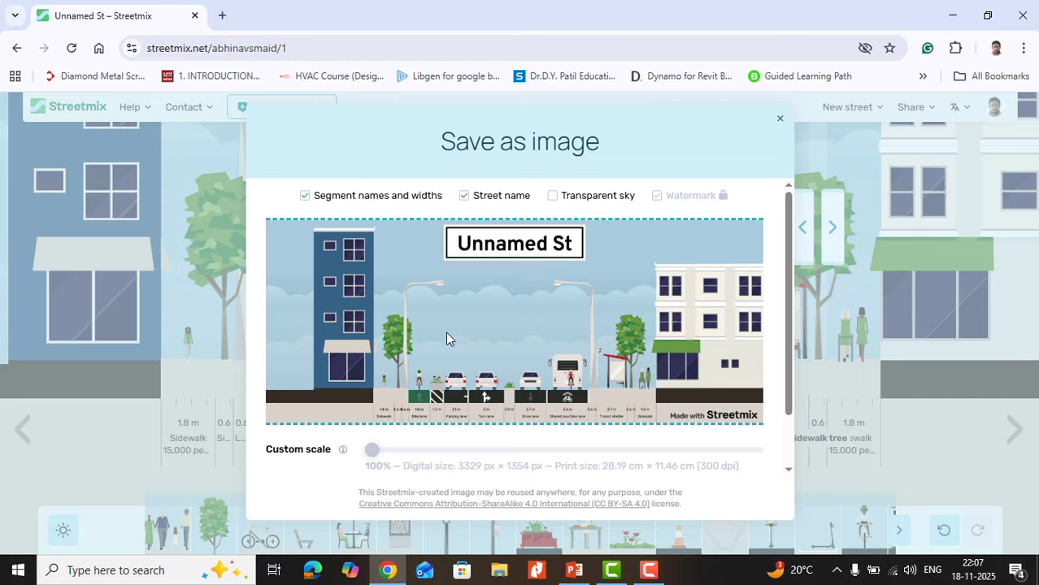
left_click(303, 196)
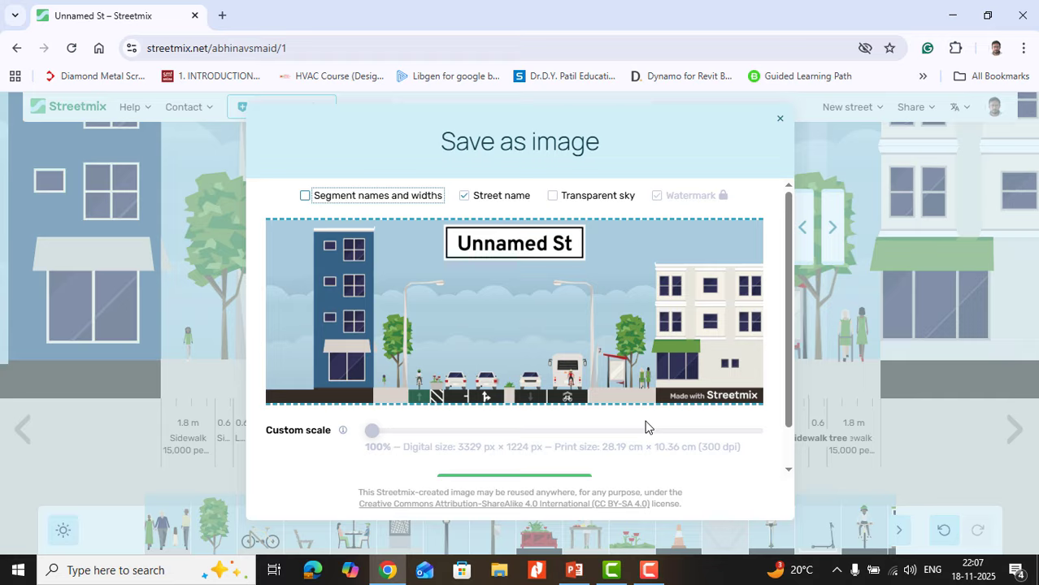
left_click(305, 198)
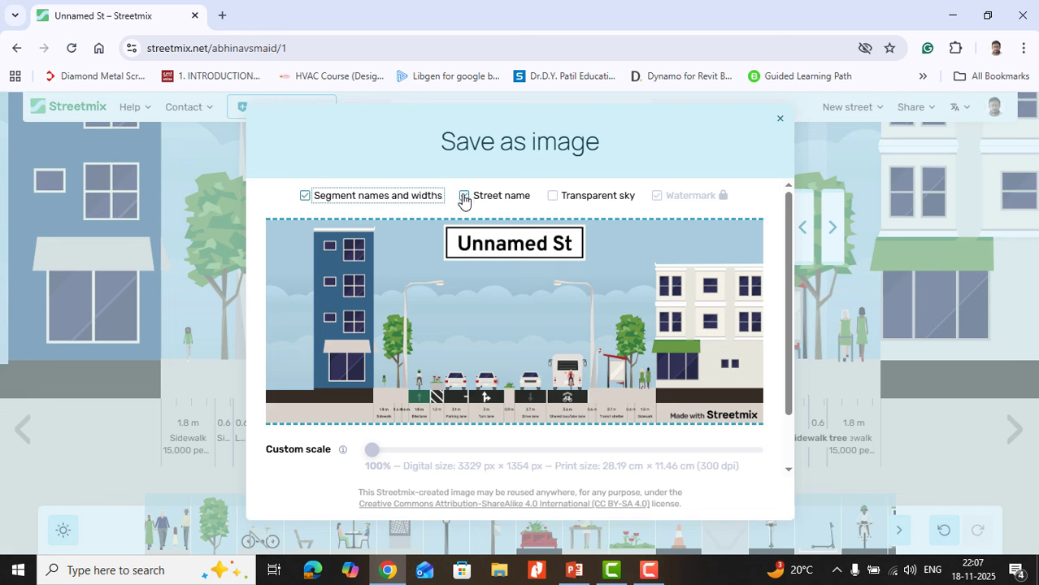
left_click(464, 197)
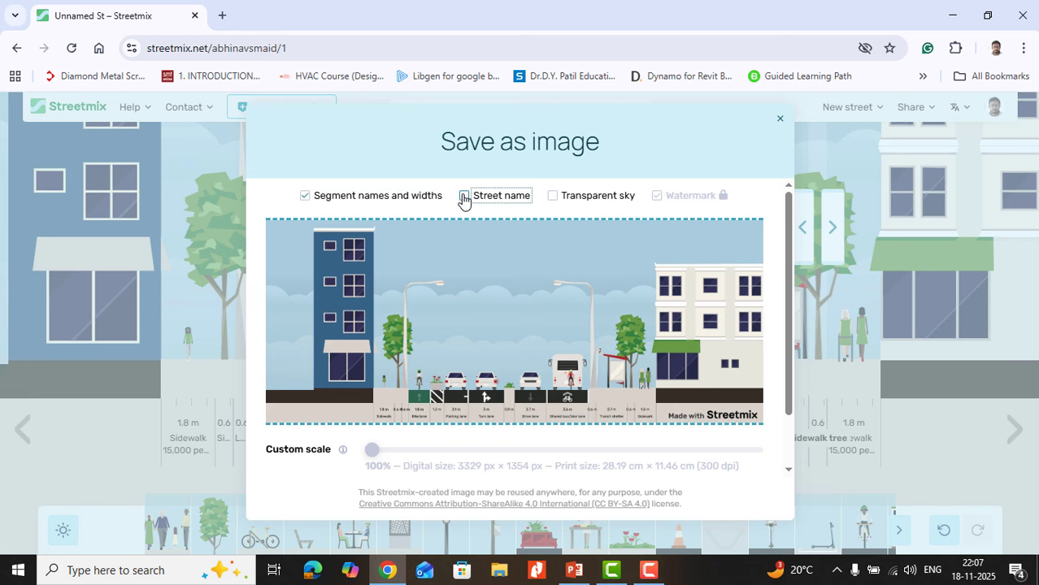
left_click(463, 198)
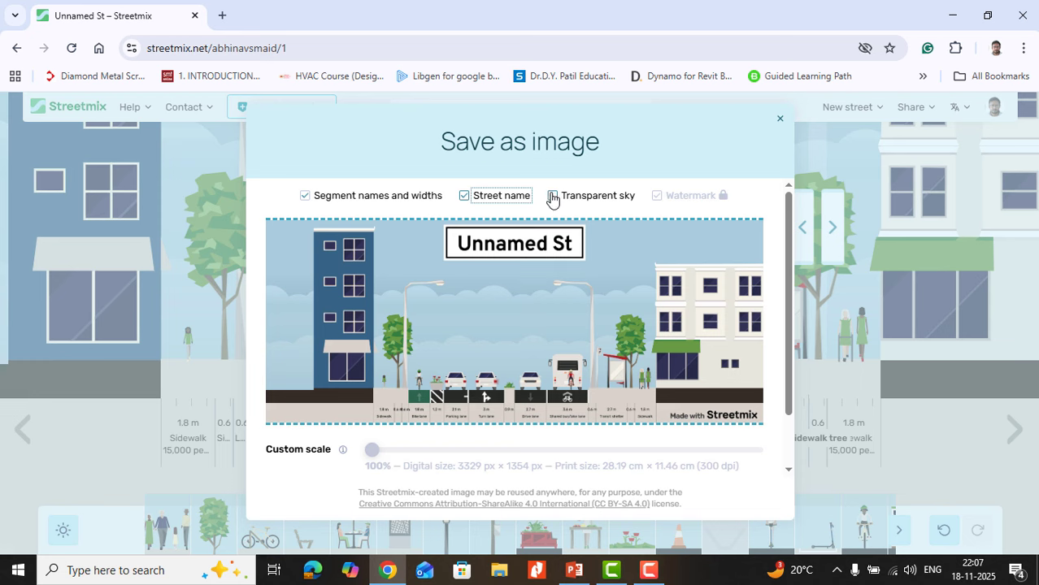
left_click(552, 198)
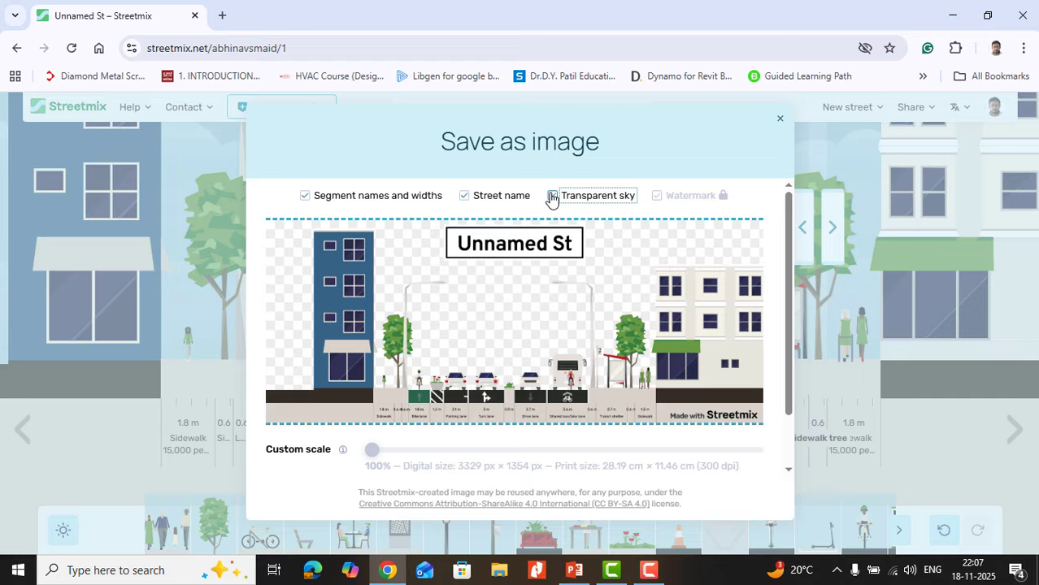
left_click(552, 197)
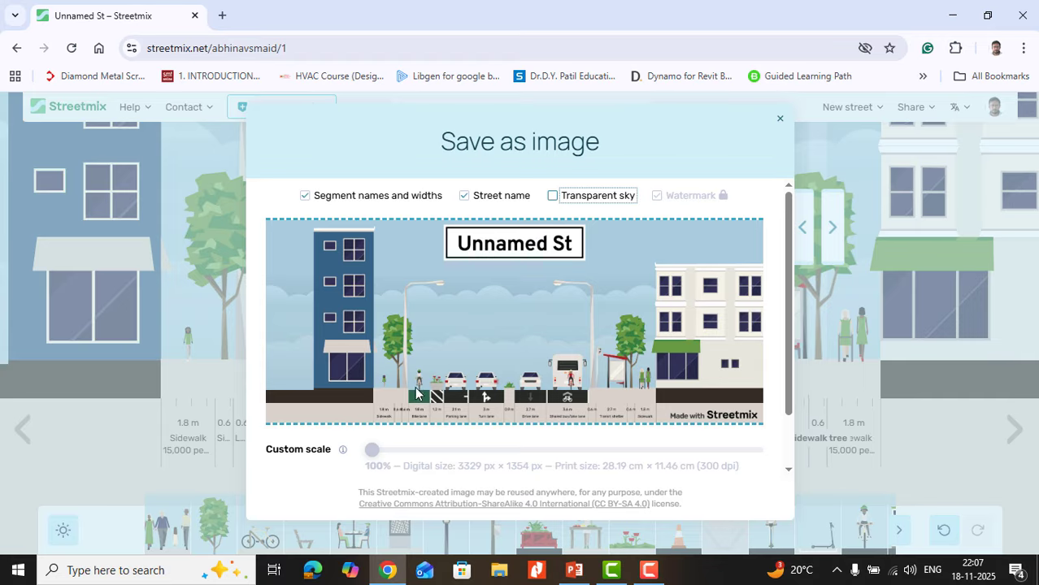
left_click(779, 120)
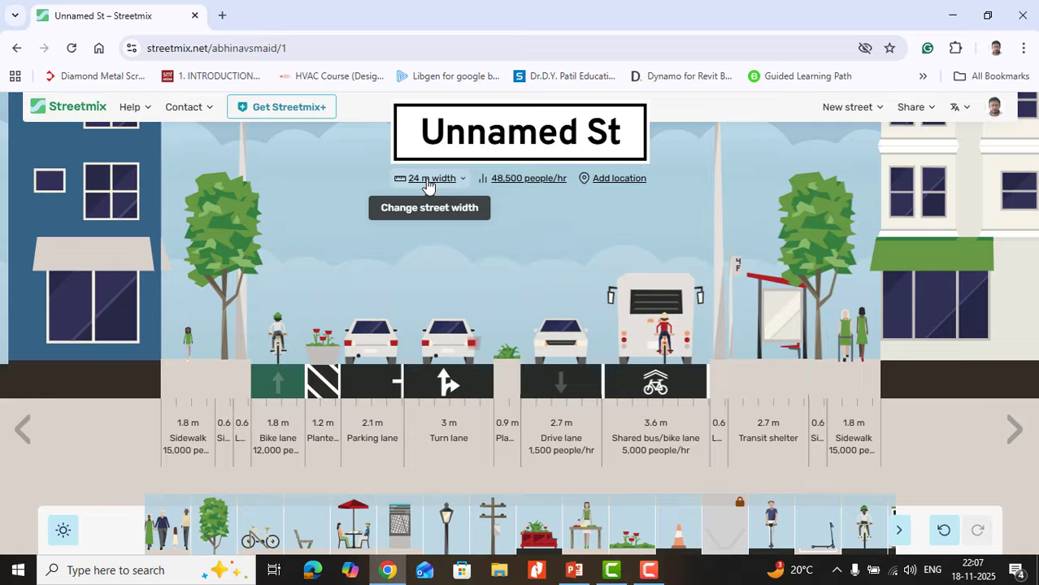
Step: Rename the street as "aundh circle road"
left_click(502, 136)
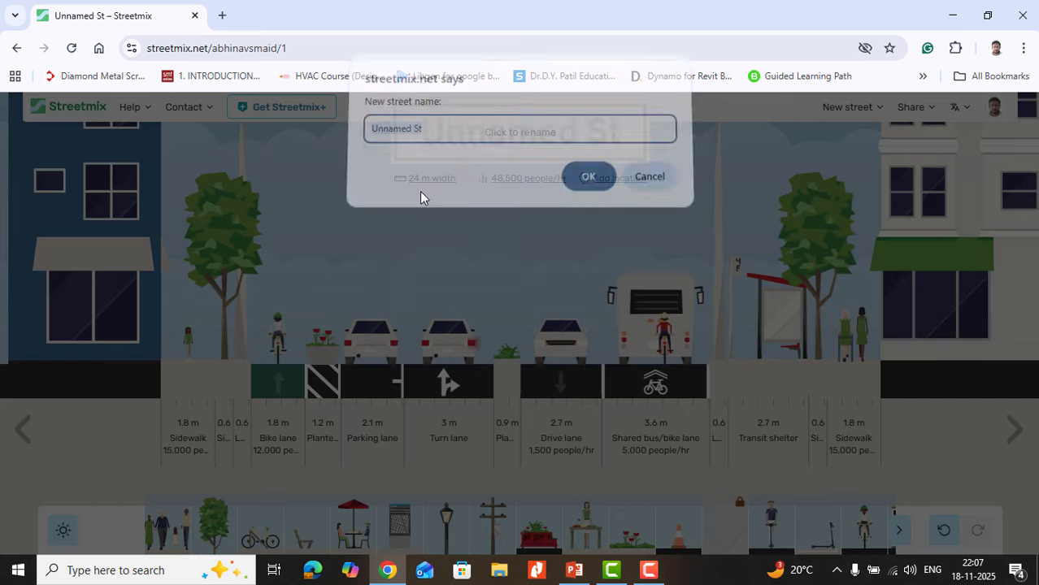
left_click_drag(446, 138, 304, 138)
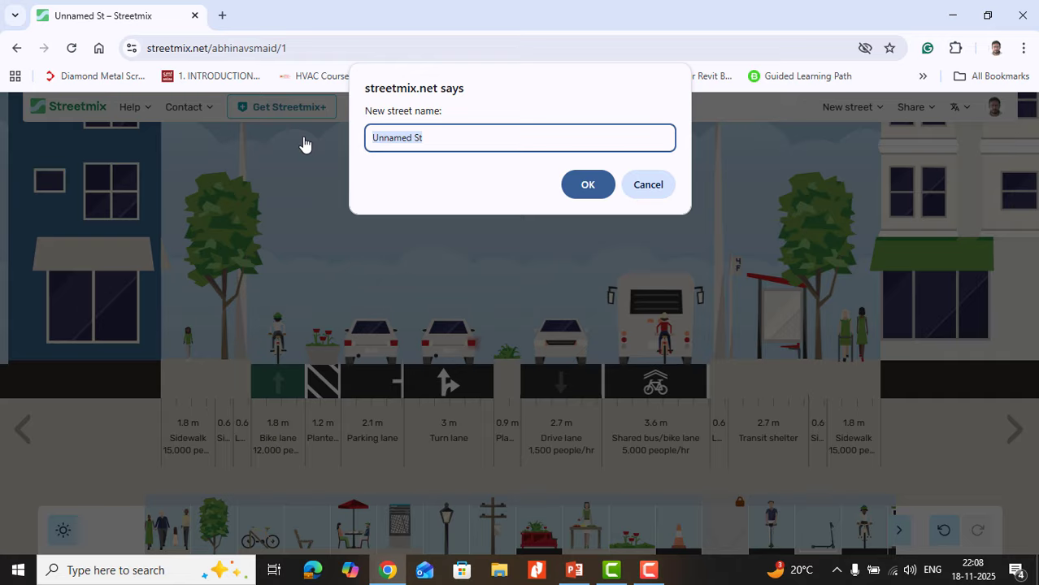
type("aundh b")
key("BackSpace")
type("circle road")
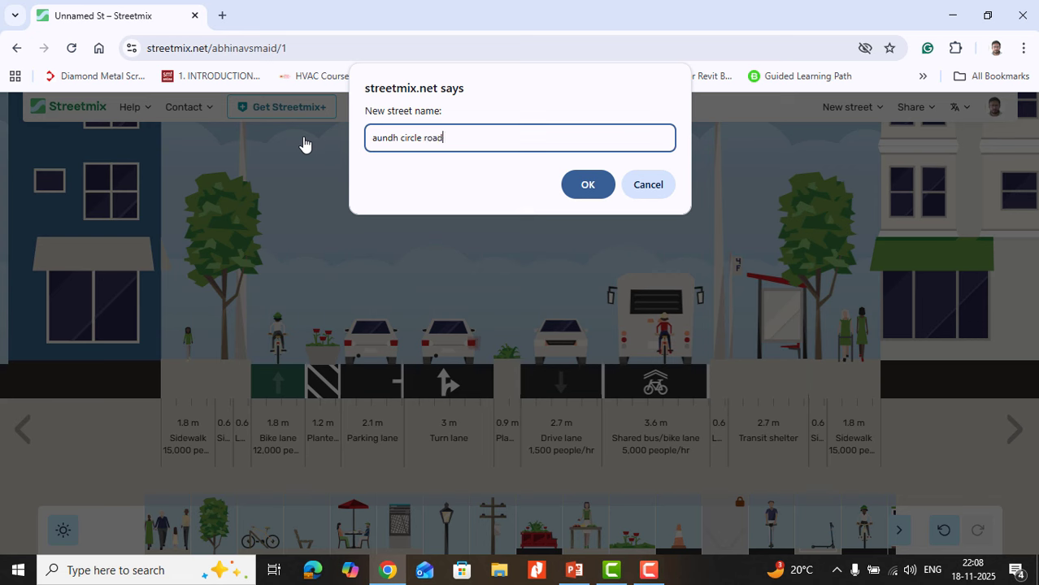
left_click(587, 183)
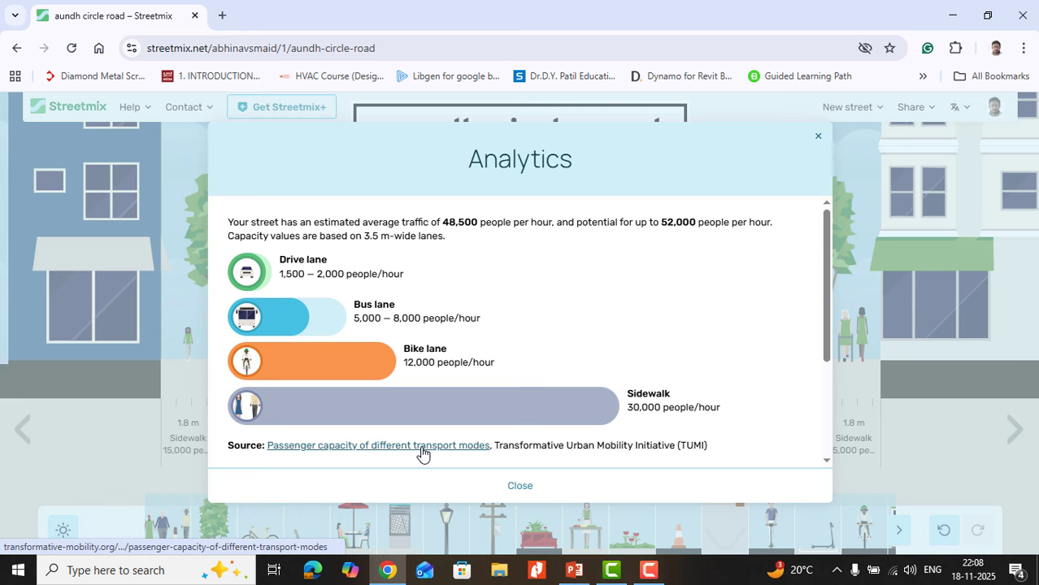
Step: Examine the street's capacity analytics with the NACTO data source, restore Transformative Urban Mobility Initiative (TUMI), and close the analytics
scroll(695, 330, "down", 2)
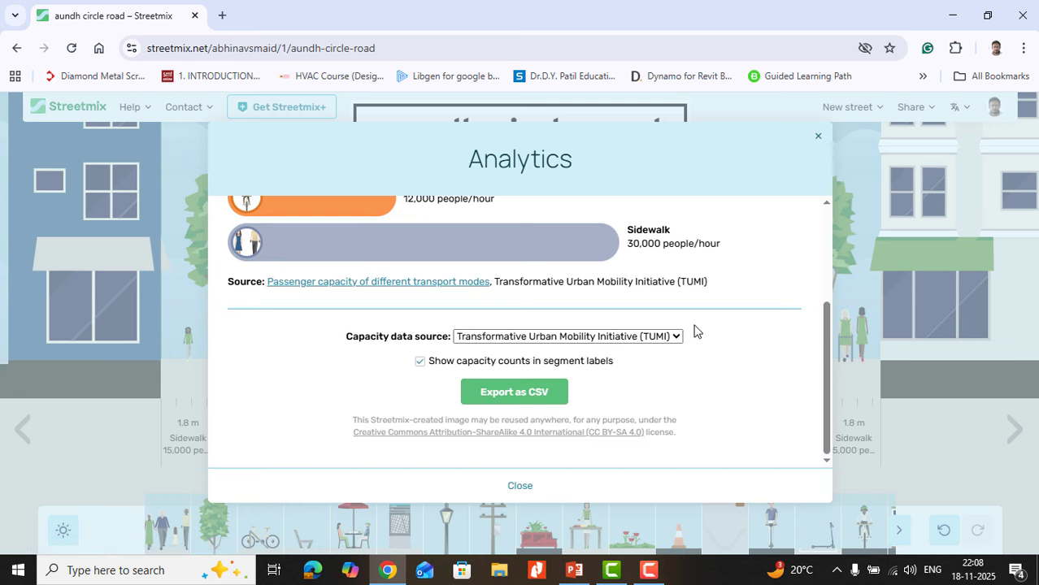
scroll(691, 327, "up", 1)
scroll(602, 381, "down", 1)
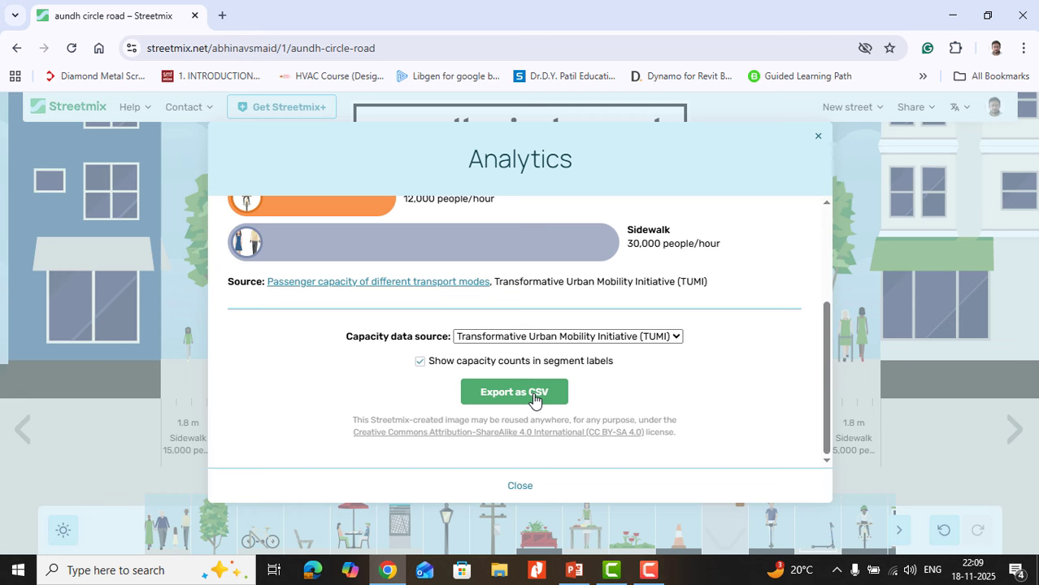
left_click(559, 336)
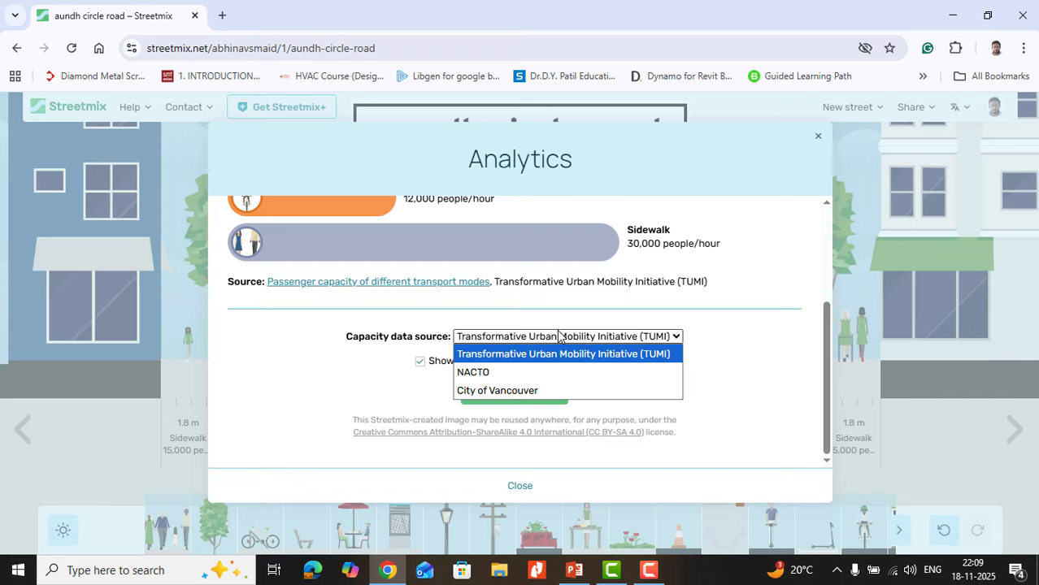
left_click(518, 374)
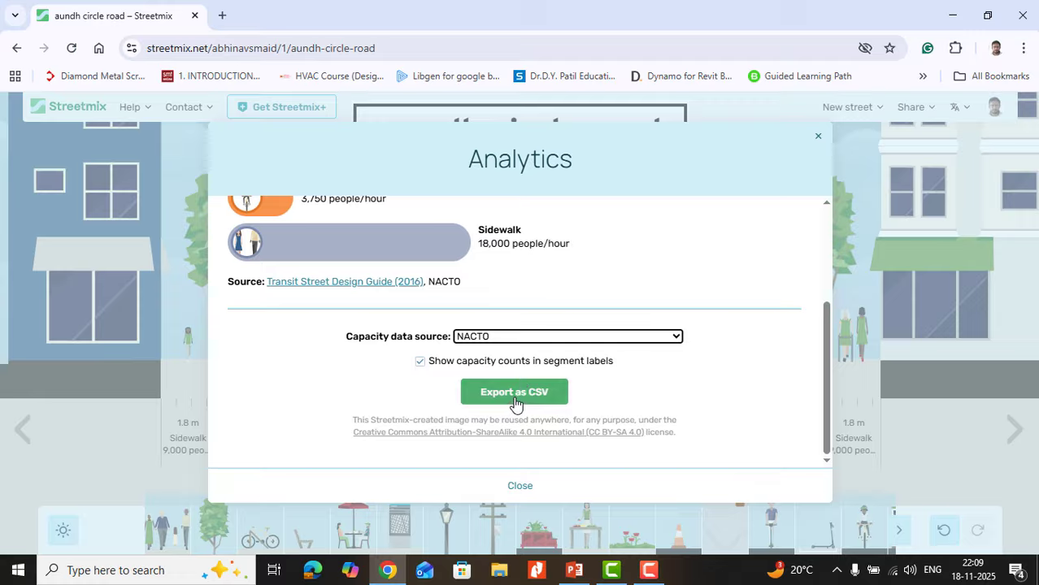
left_click(523, 334)
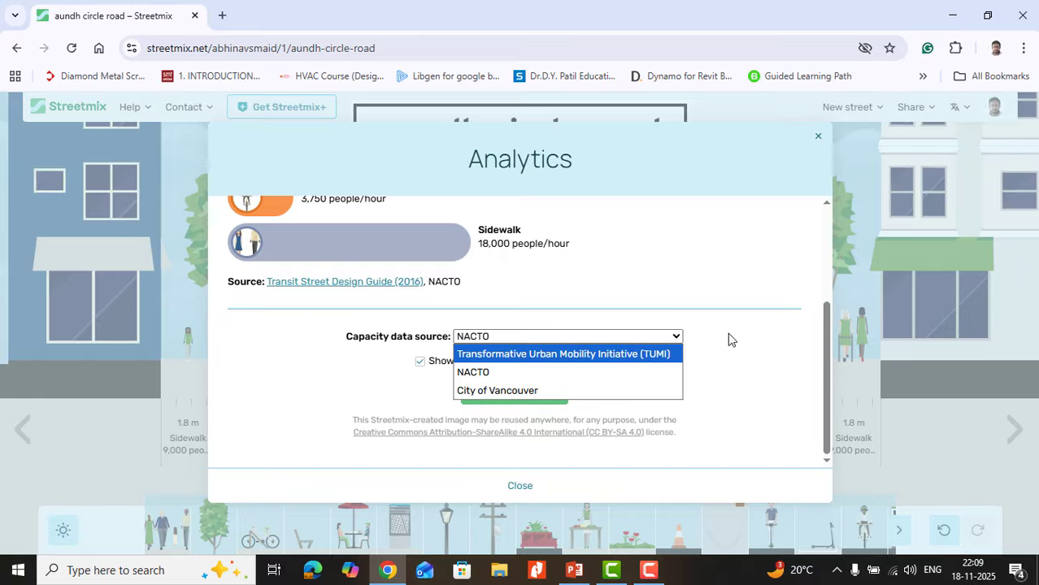
left_click(660, 354)
scroll(540, 280, "up", 5)
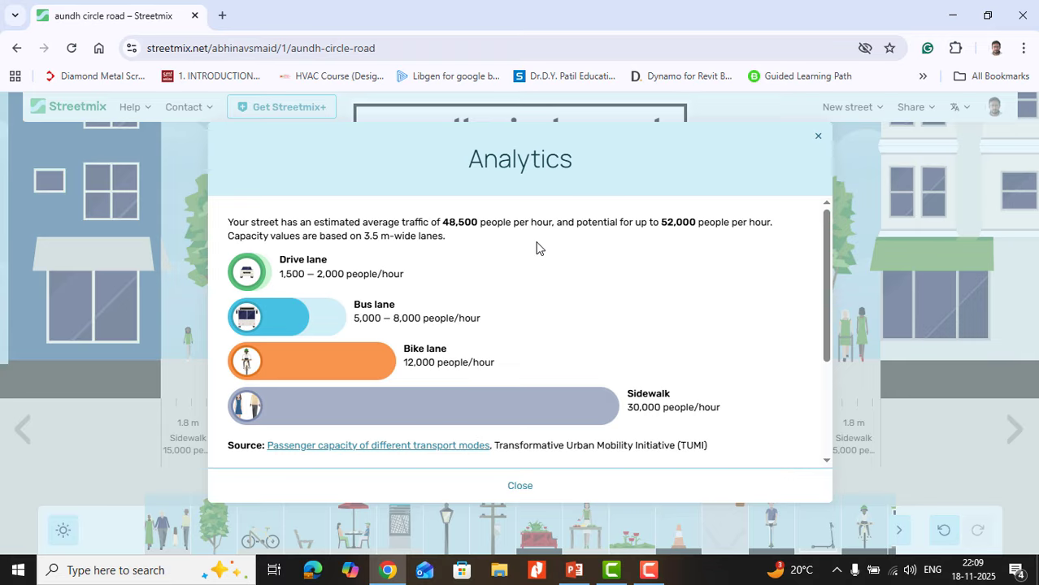
left_click(816, 138)
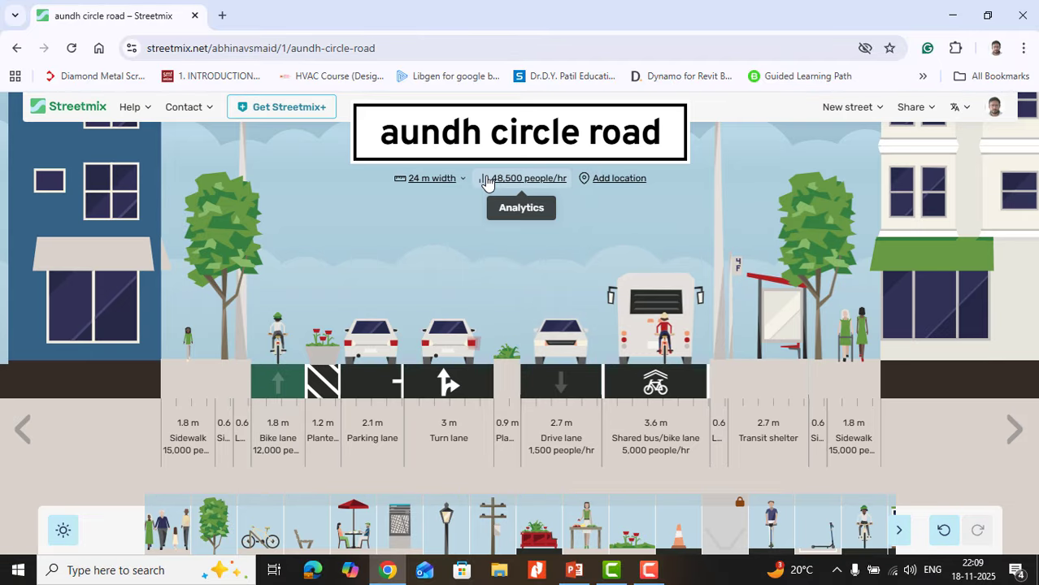
Step: Set a custom building-to-building street width of 30 m
left_click(447, 180)
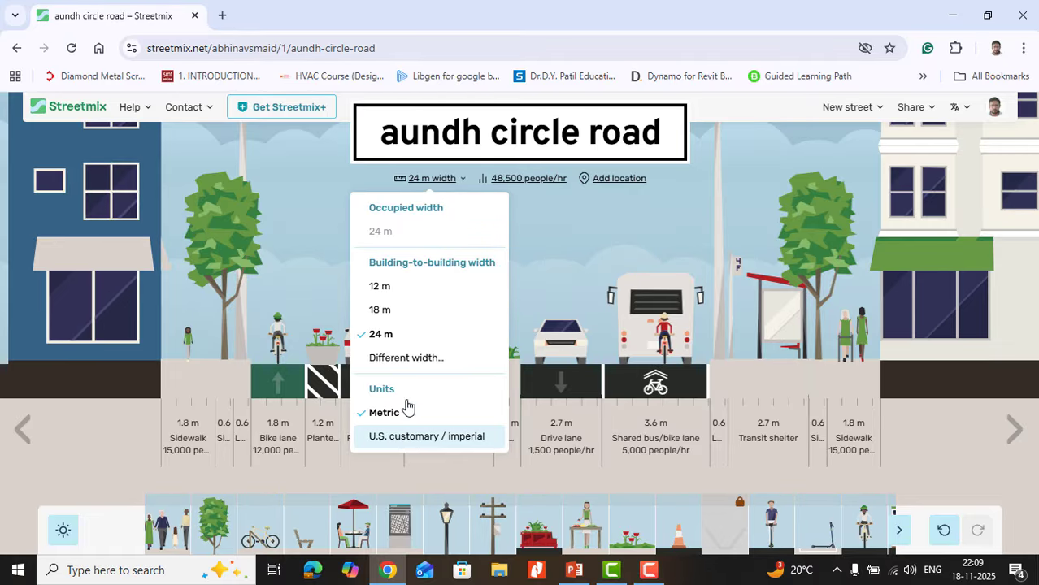
left_click(407, 359)
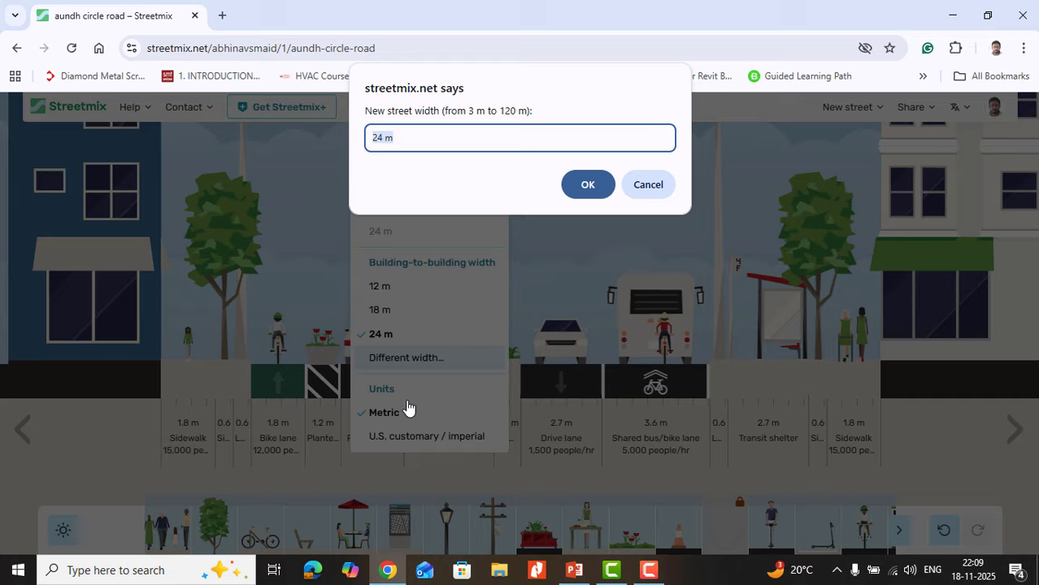
left_click(383, 138)
left_click_drag(383, 138, 371, 135)
type("30")
left_click(589, 184)
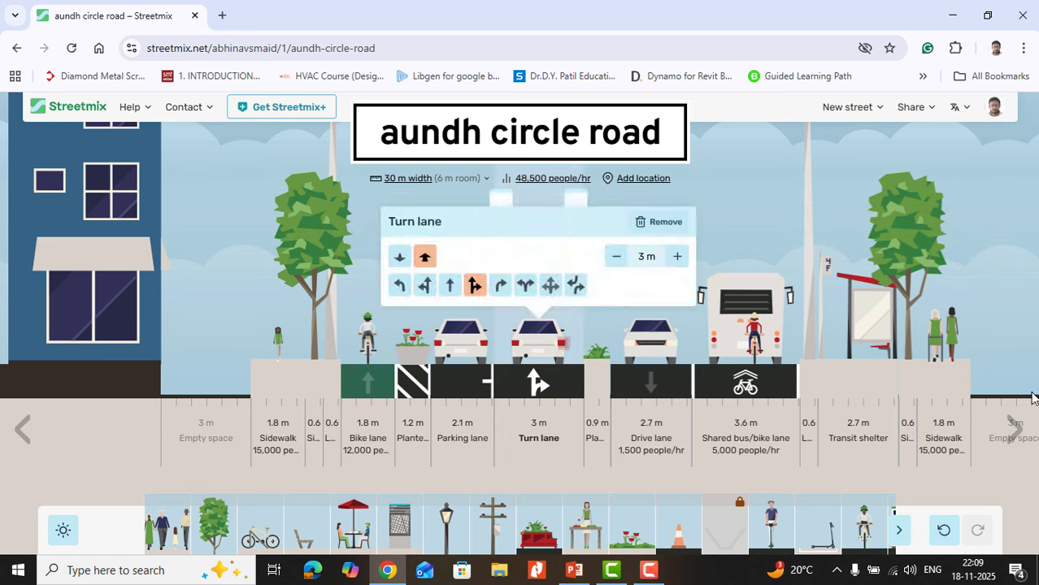
Step: Add a Pune, India location to the street by placing and confirming a map marker at the Ramchandra Gayakwad Path and Sanghvi Kesari Road junction
left_click(1014, 429)
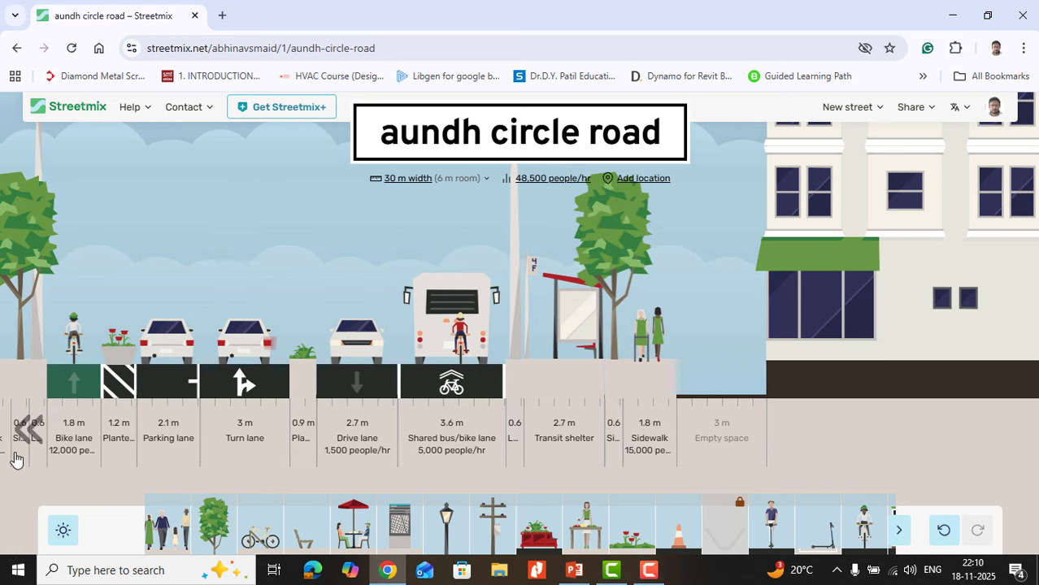
mouse_move(371, 450)
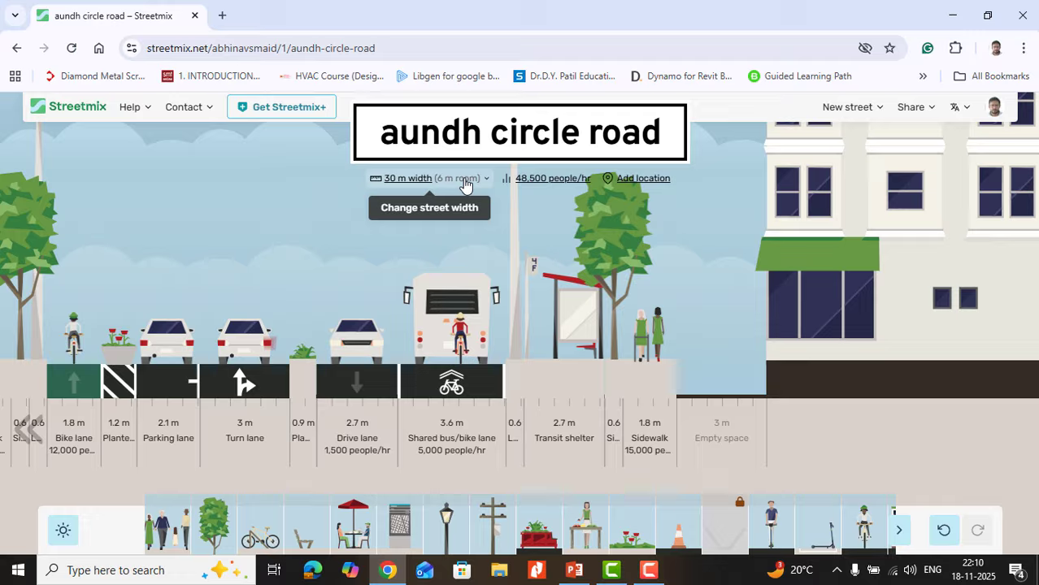
mouse_move(630, 198)
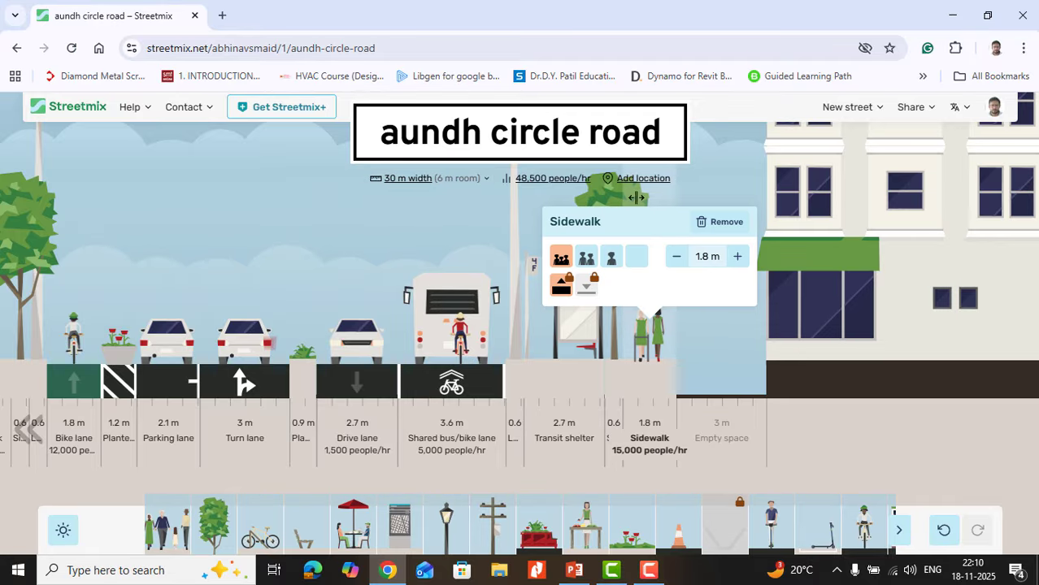
left_click(638, 179)
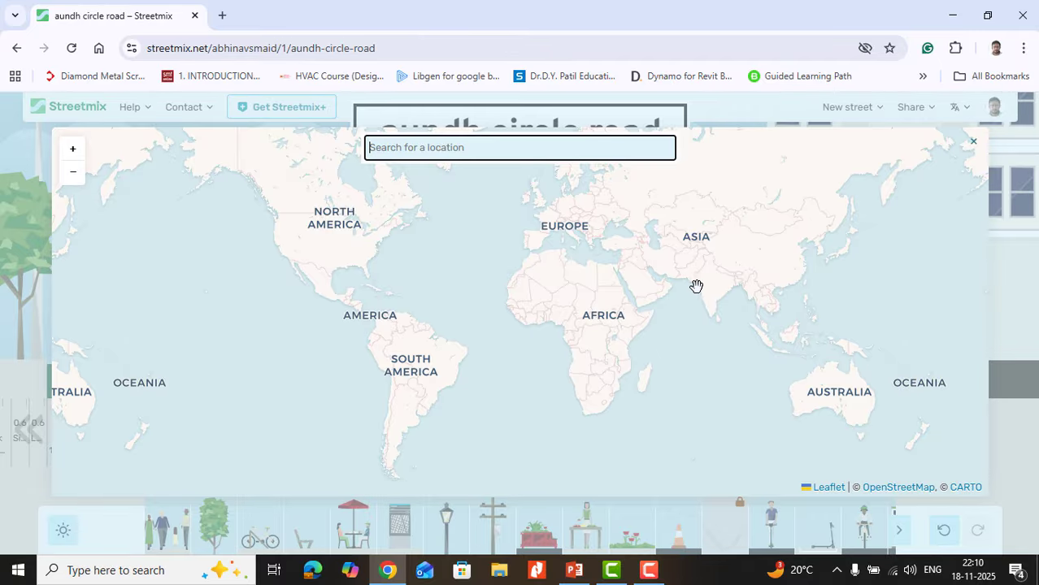
scroll(712, 290, "up", 6)
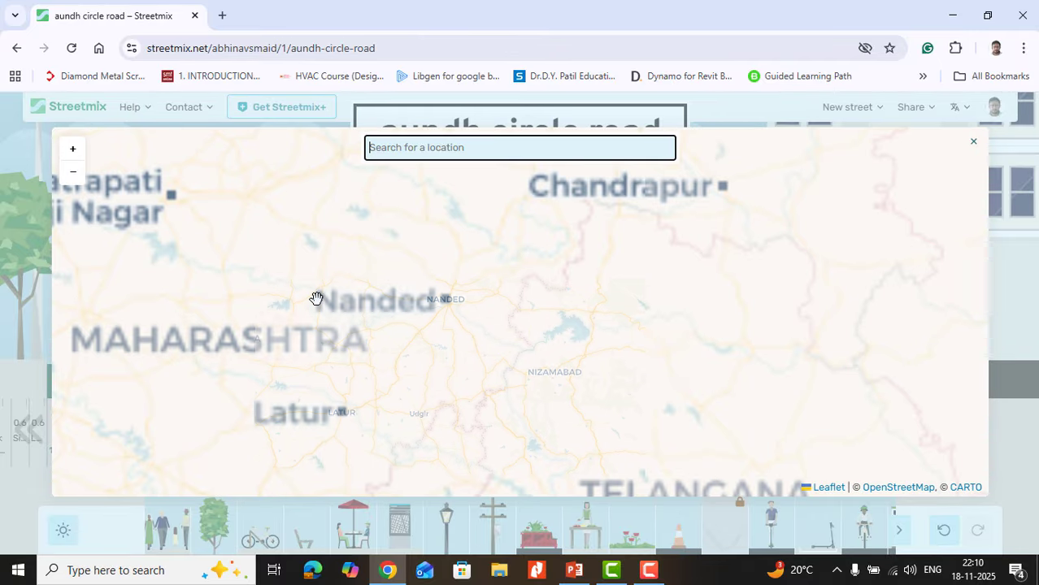
scroll(902, 266, "down", 2)
scroll(552, 302, "up", 4)
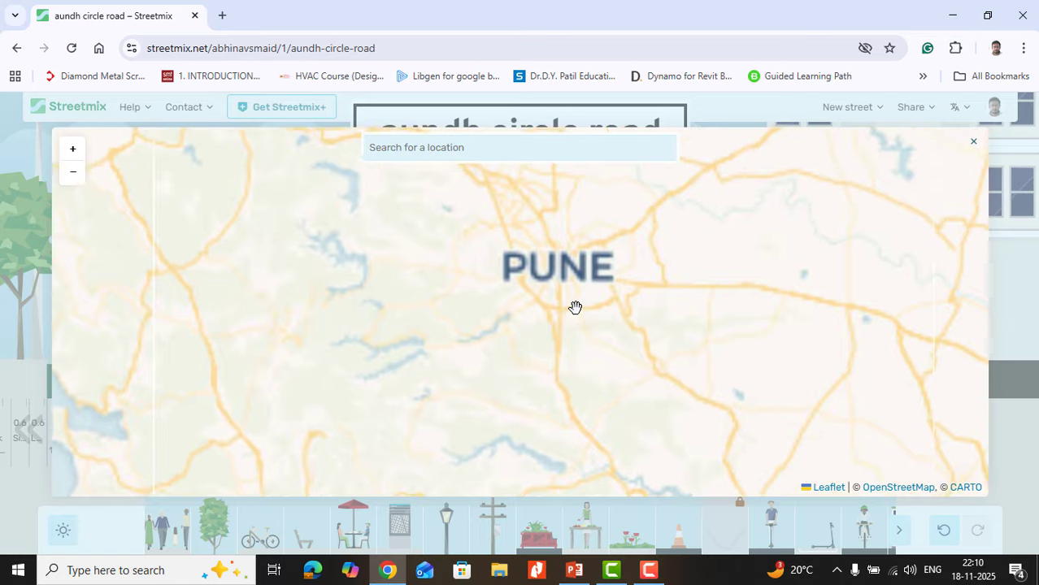
scroll(574, 307, "up", 2)
scroll(511, 330, "up", 2)
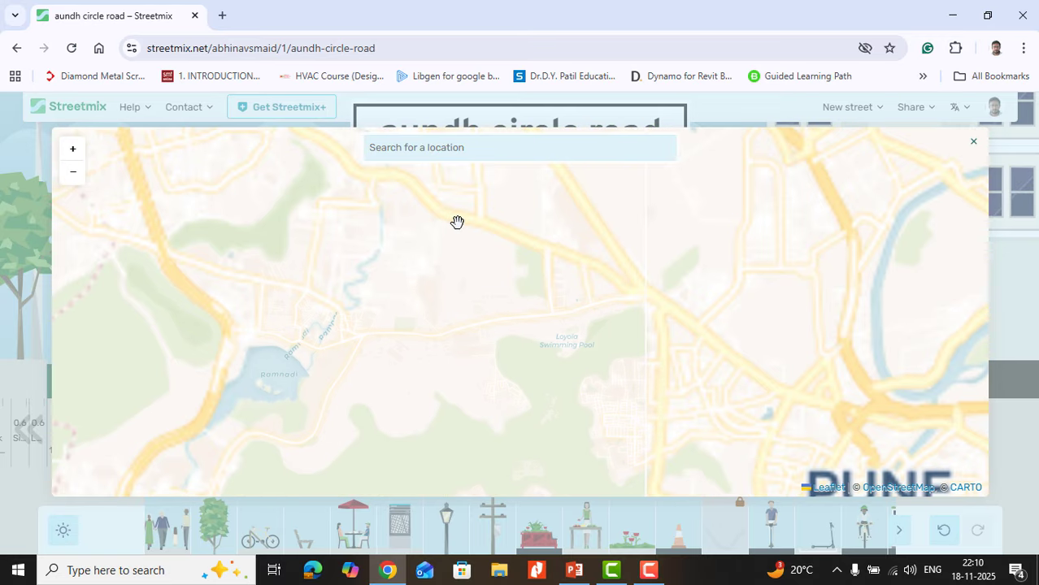
scroll(456, 222, "down", 2)
scroll(485, 321, "up", 3)
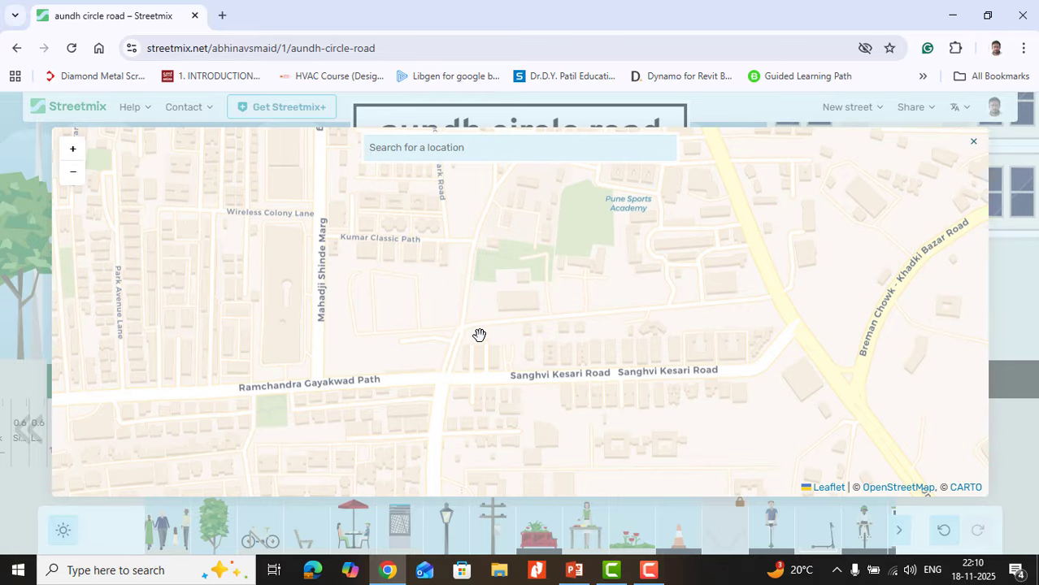
left_click(454, 379)
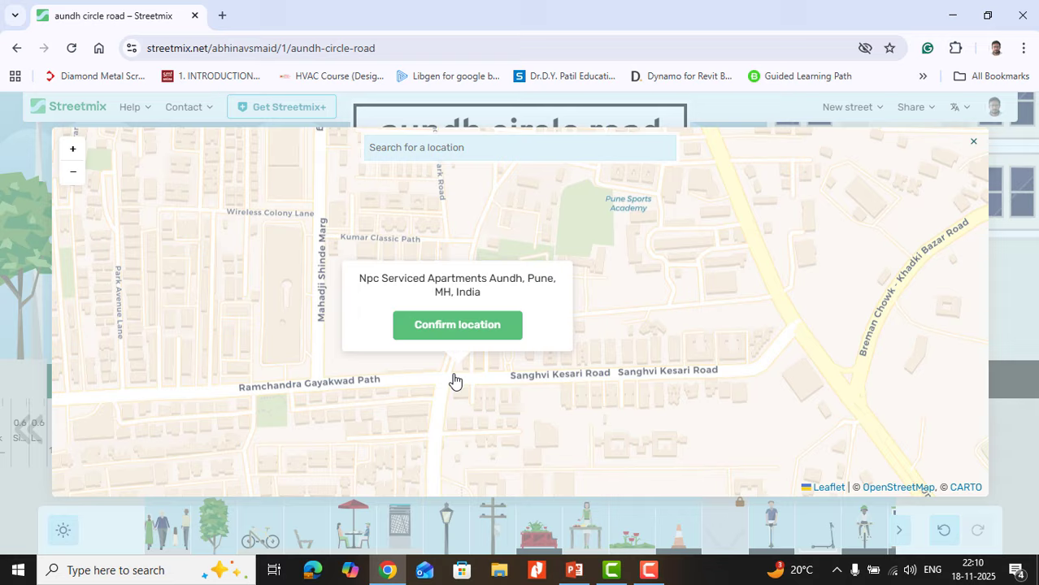
left_click(457, 328)
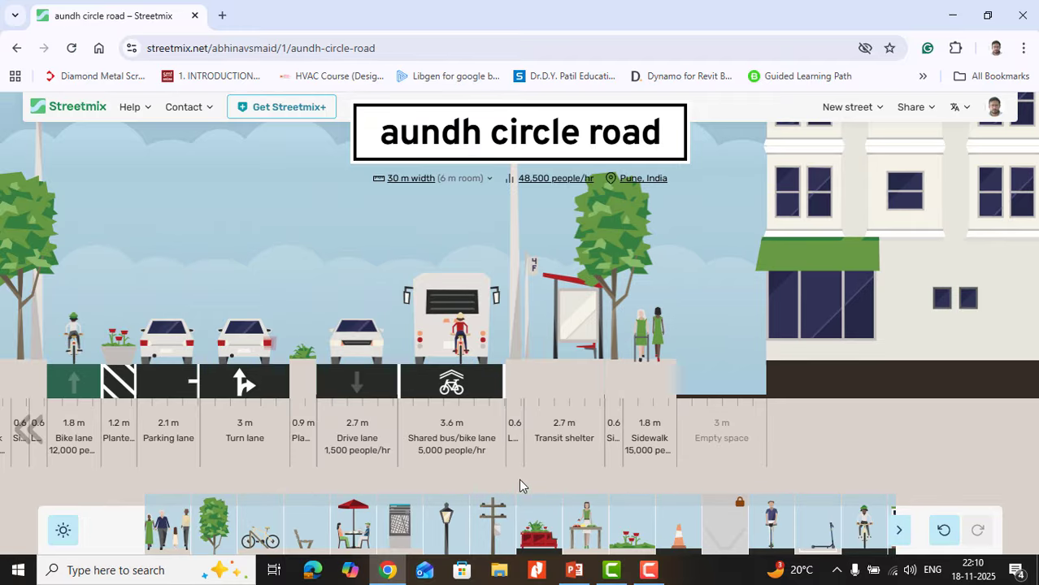
Step: Try an arcade building as the boundary at the street's left edge
left_click(8, 428)
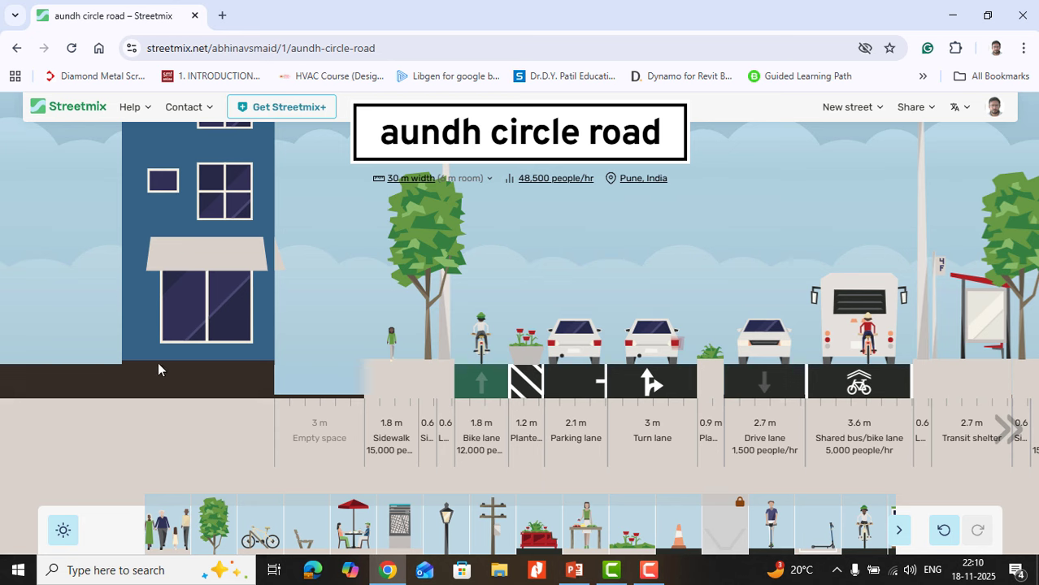
mouse_move(248, 352)
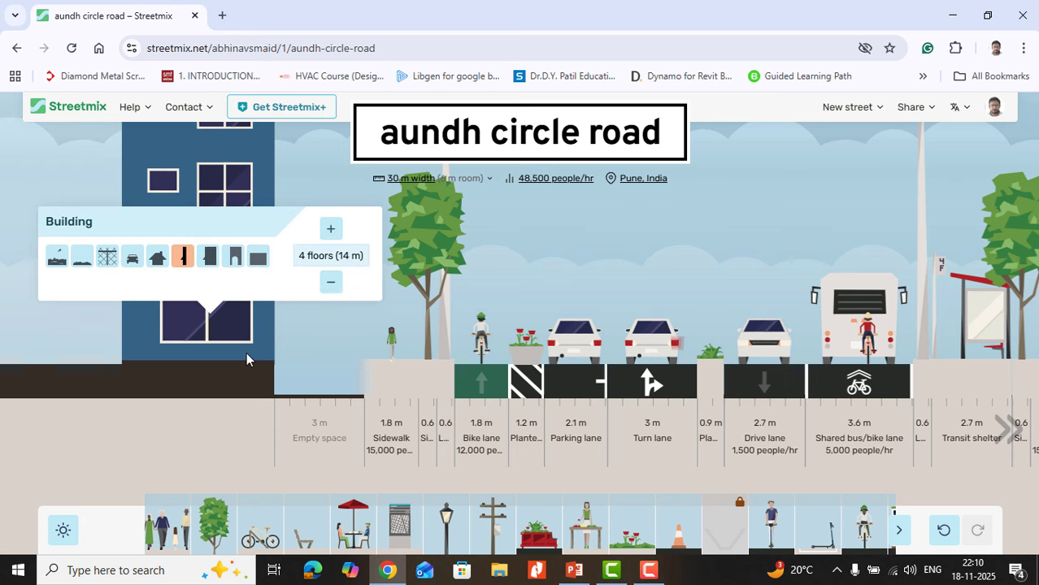
left_click(235, 264)
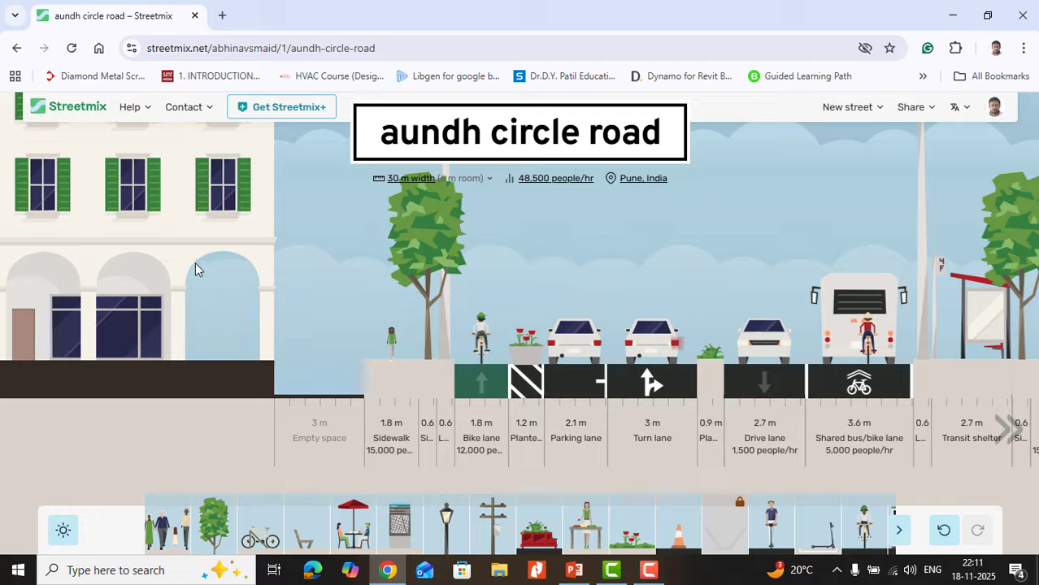
left_click(244, 345)
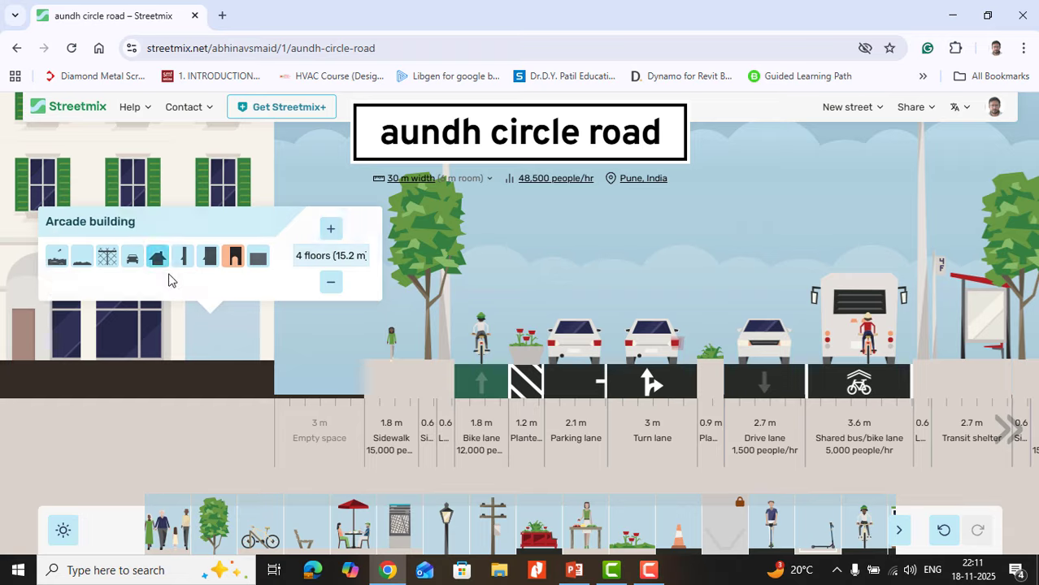
left_click(310, 255)
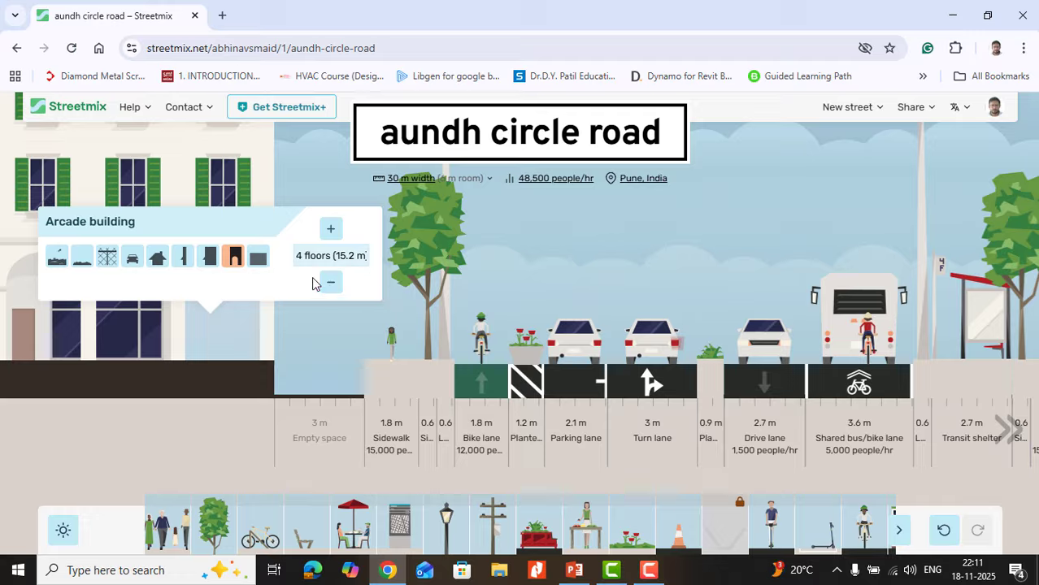
Step: Try the compound wall, empty lot and grass options for the street's left boundary, and settle on Waterfront
left_click(258, 258)
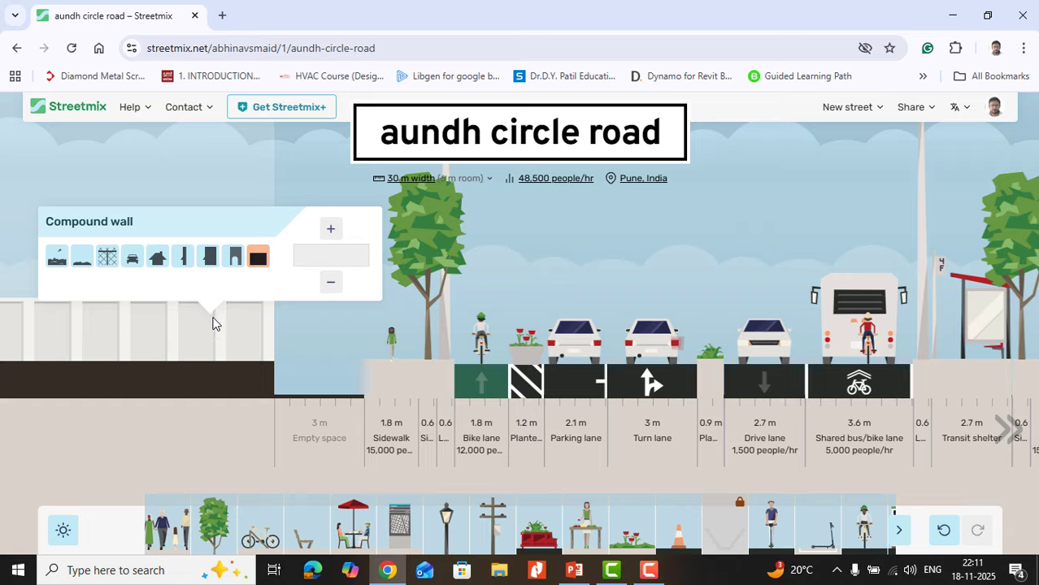
left_click(107, 258)
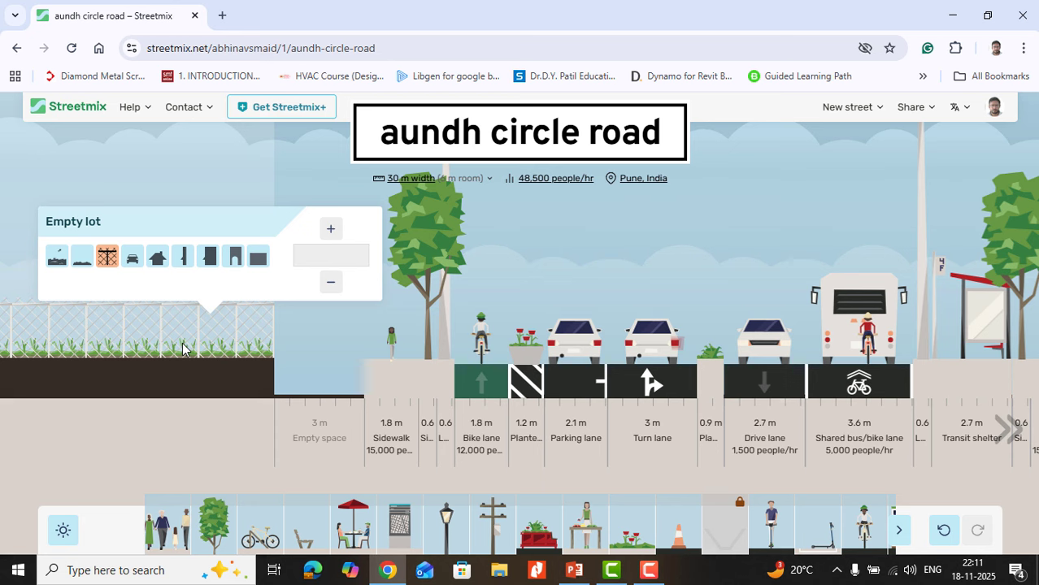
left_click(82, 259)
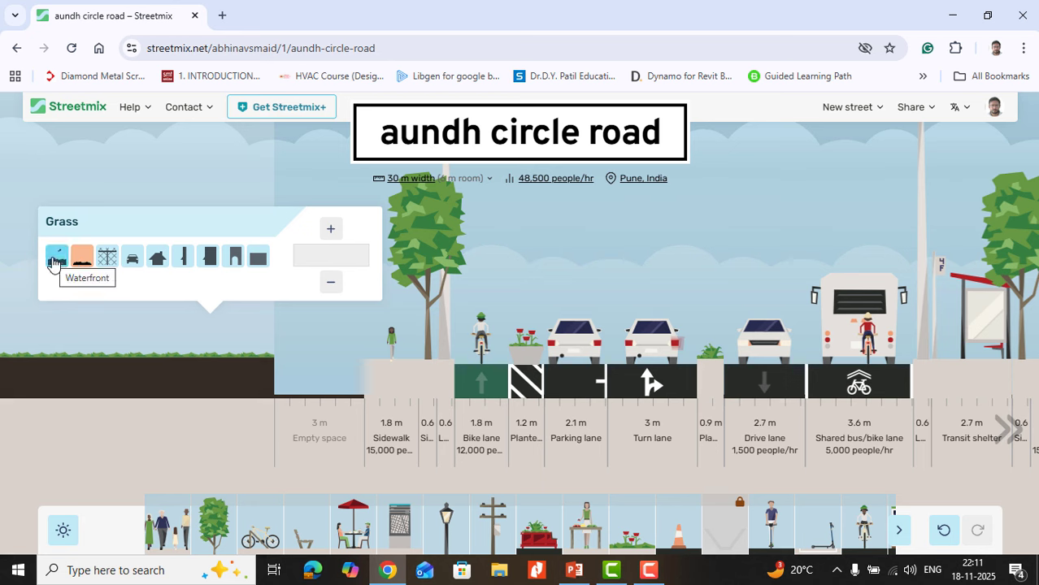
left_click(53, 258)
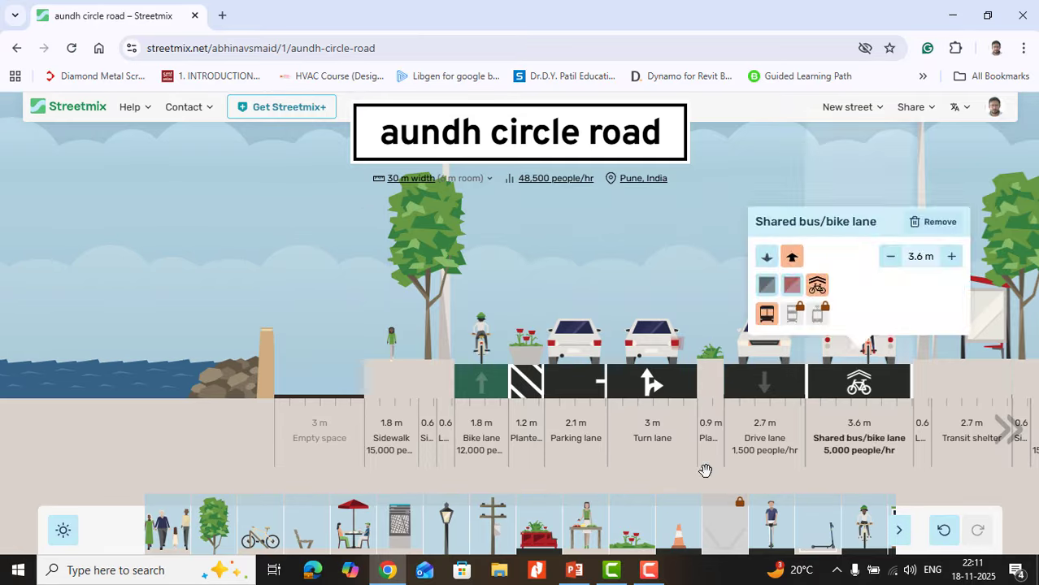
Step: Try a waterfront and a house as the street's right boundary, and settle on the narrow building
left_click(1000, 433)
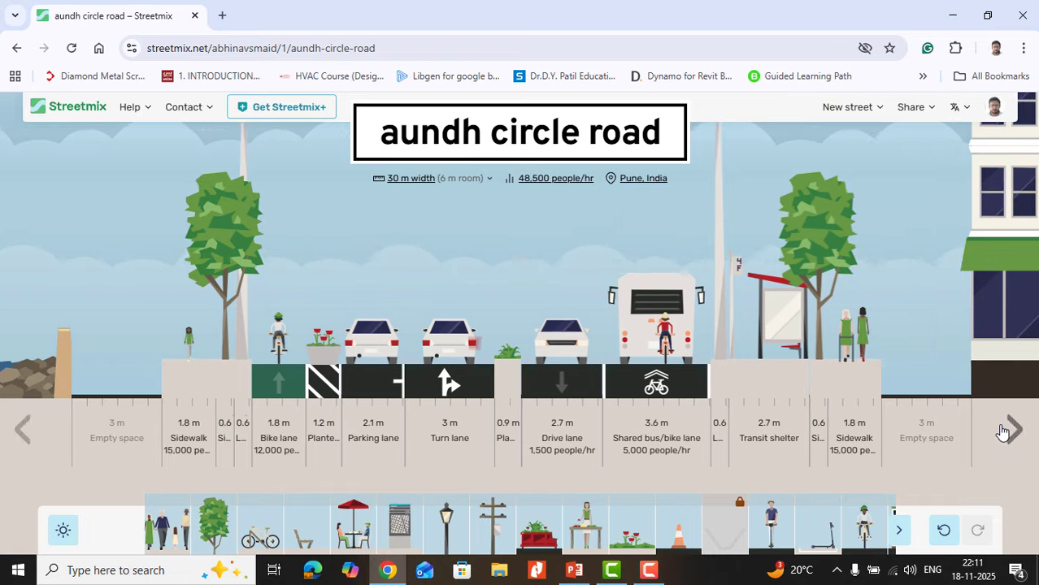
mouse_move(851, 355)
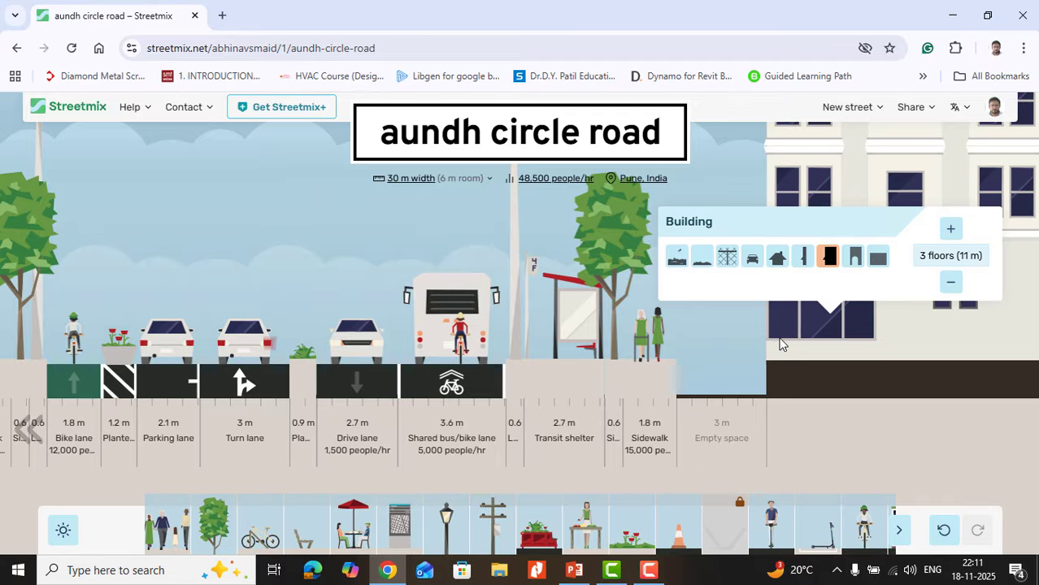
left_click(675, 258)
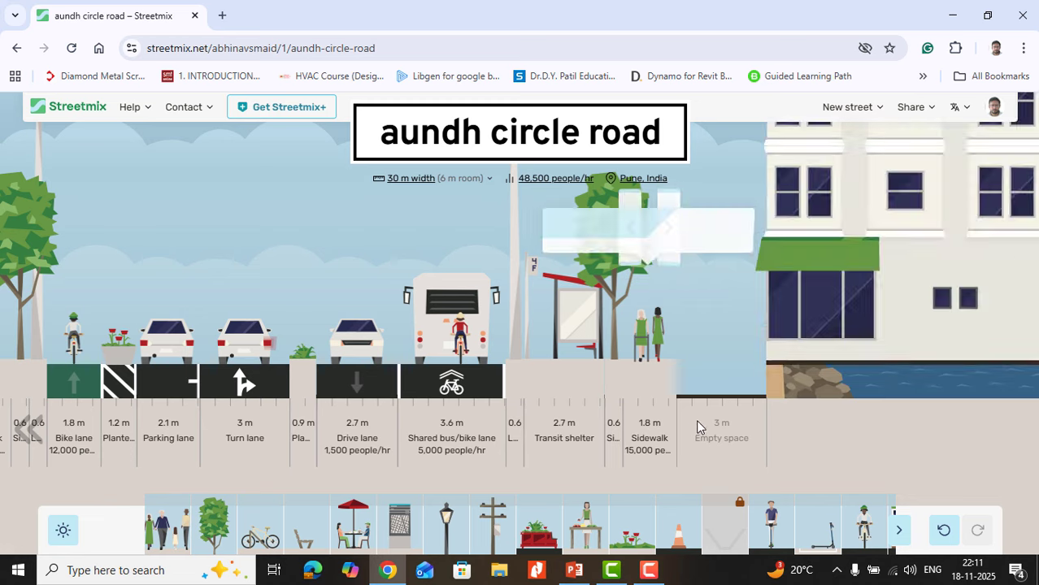
mouse_move(832, 373)
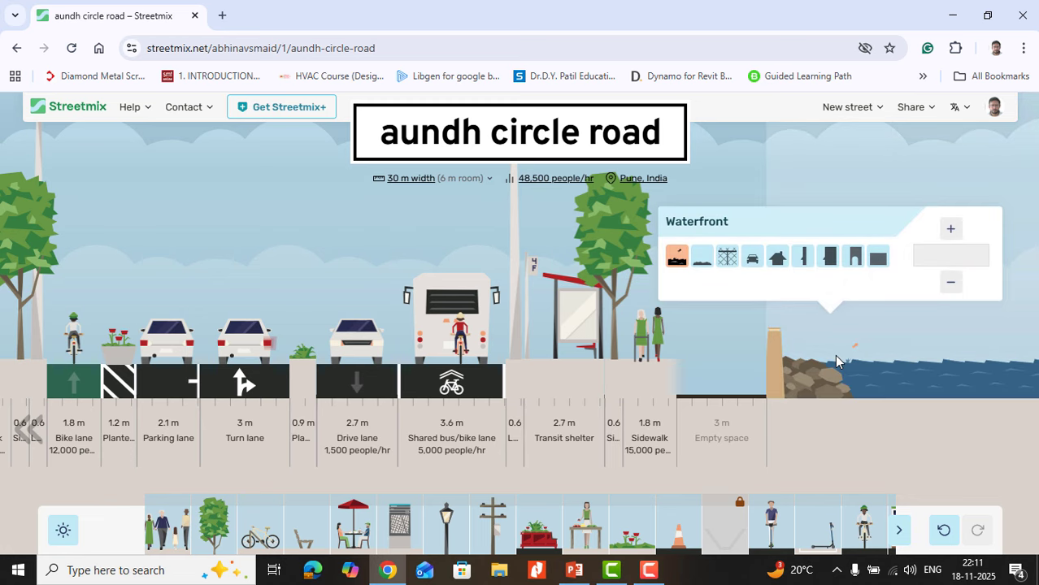
left_click(779, 259)
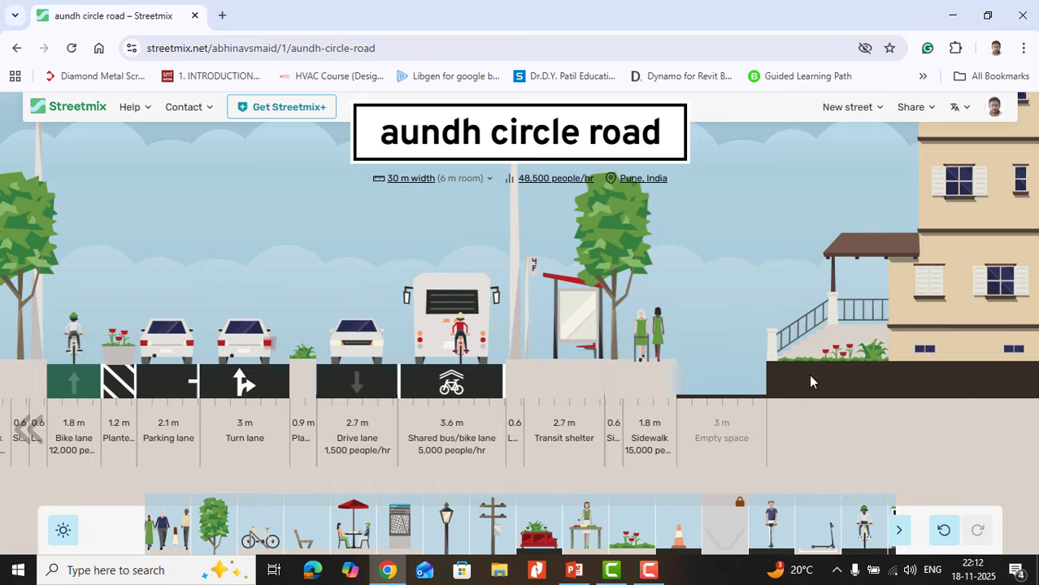
mouse_move(808, 374)
left_click(800, 258)
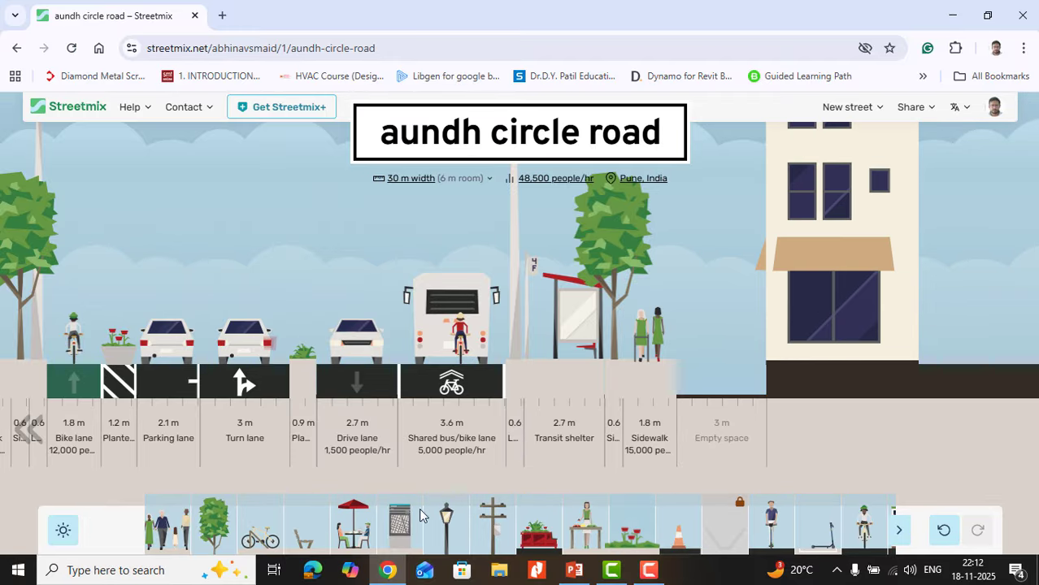
Step: Remove the sidewalk, the tree strip and the lamp between the waterfront and the bike lane
left_click(22, 436)
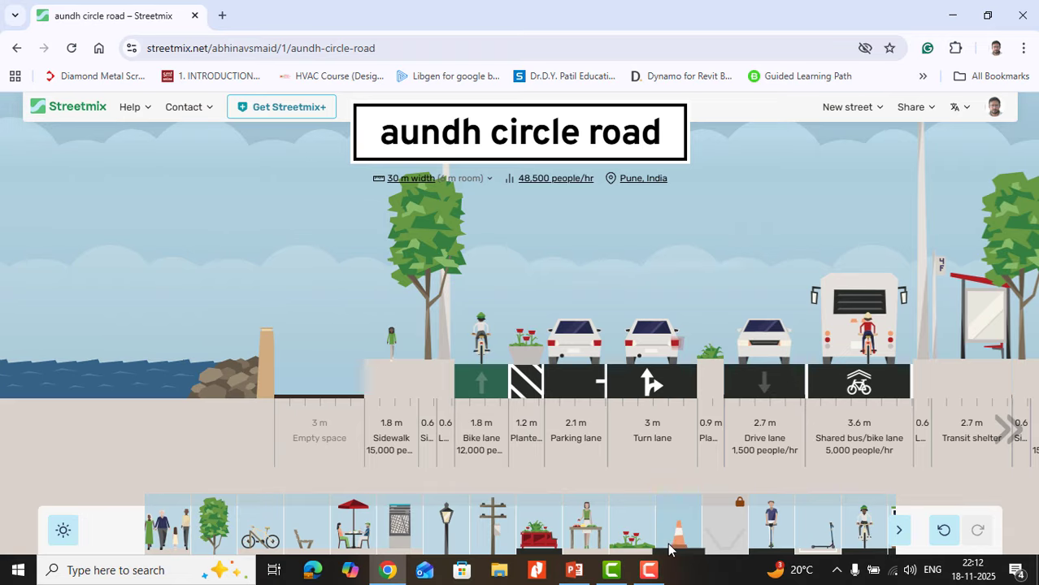
mouse_move(401, 399)
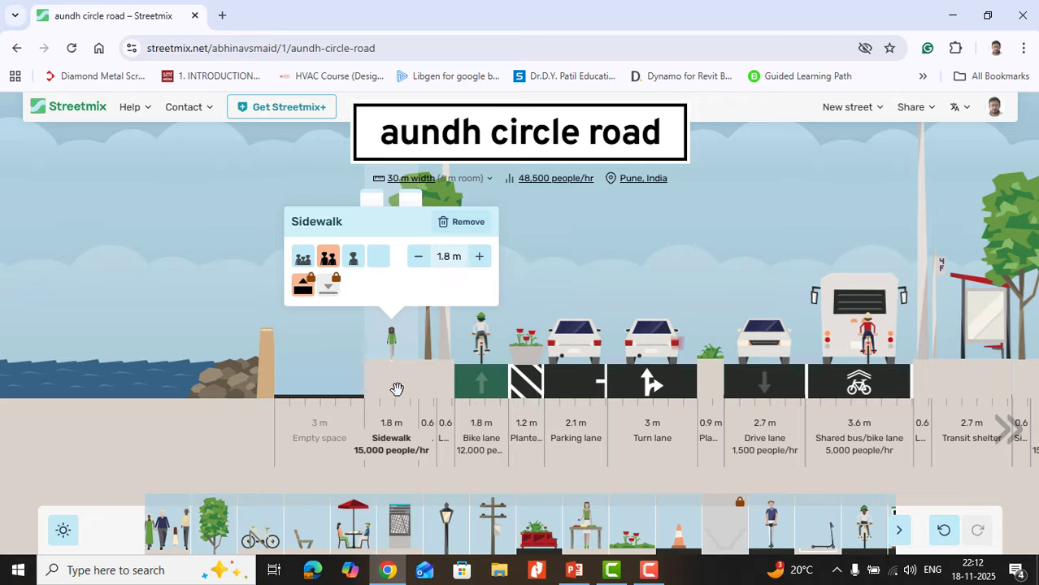
left_click_drag(391, 384, 409, 517)
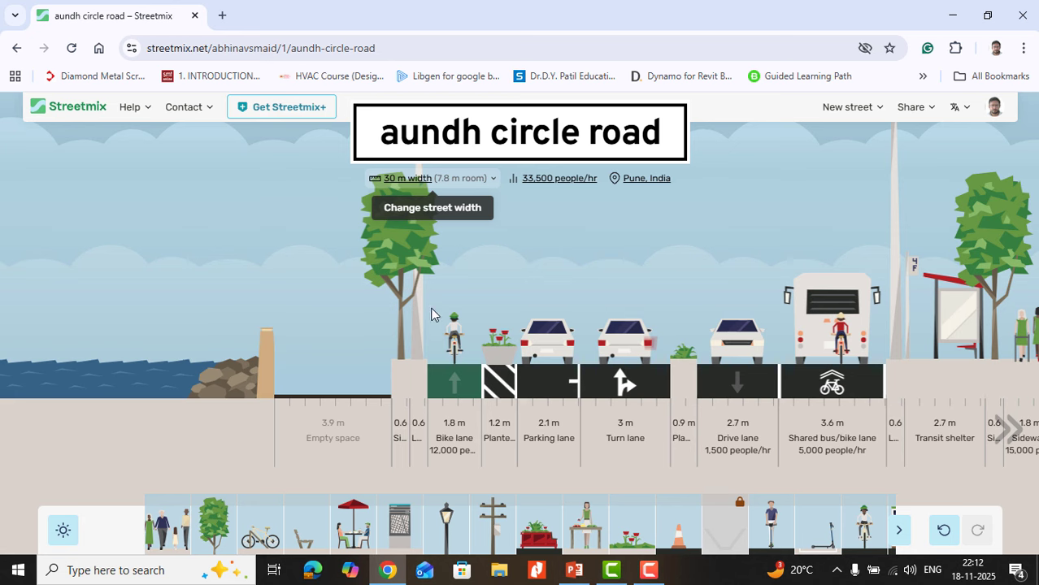
mouse_move(413, 377)
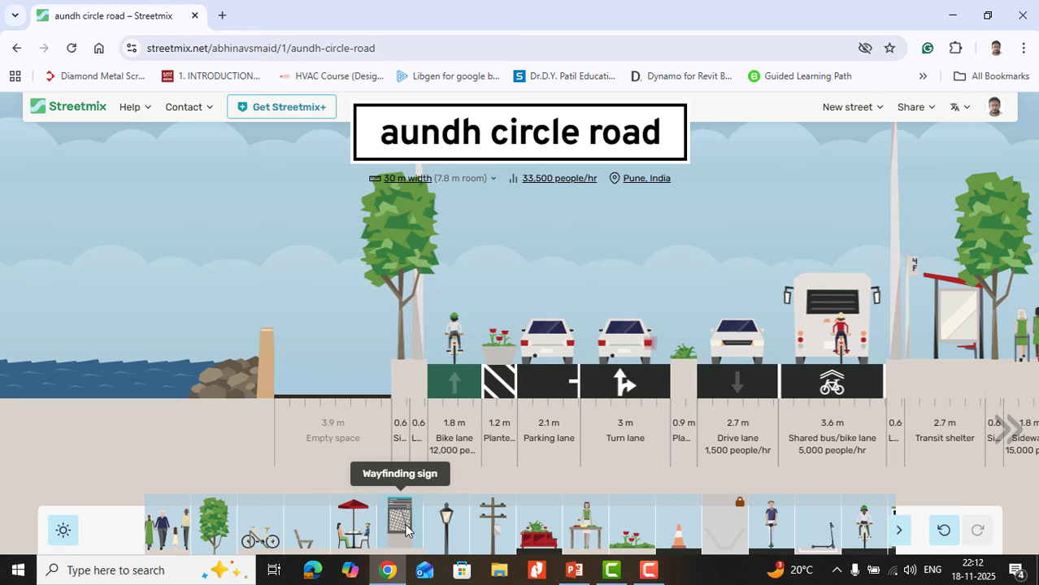
left_click_drag(399, 380, 400, 487)
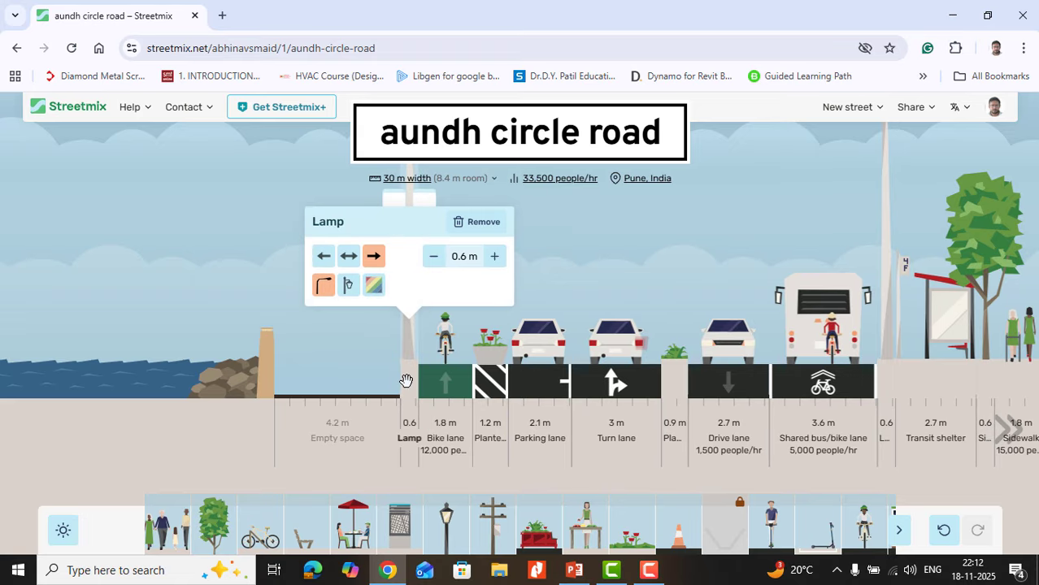
left_click_drag(405, 378, 404, 484)
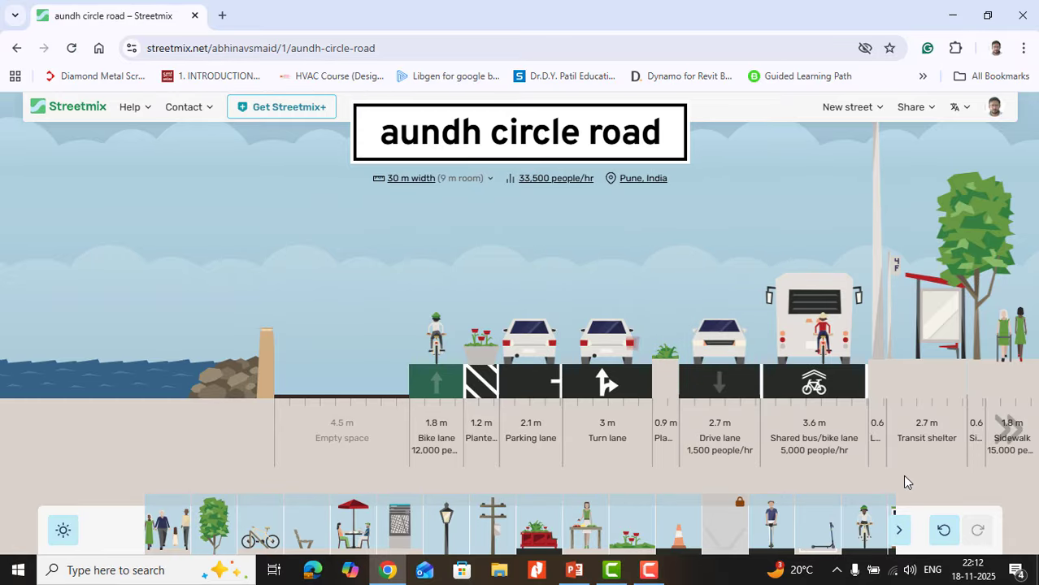
Step: Browse the available segments and add a 1.8 m sidewalk between the waterfront and the bike lane
left_click(899, 532)
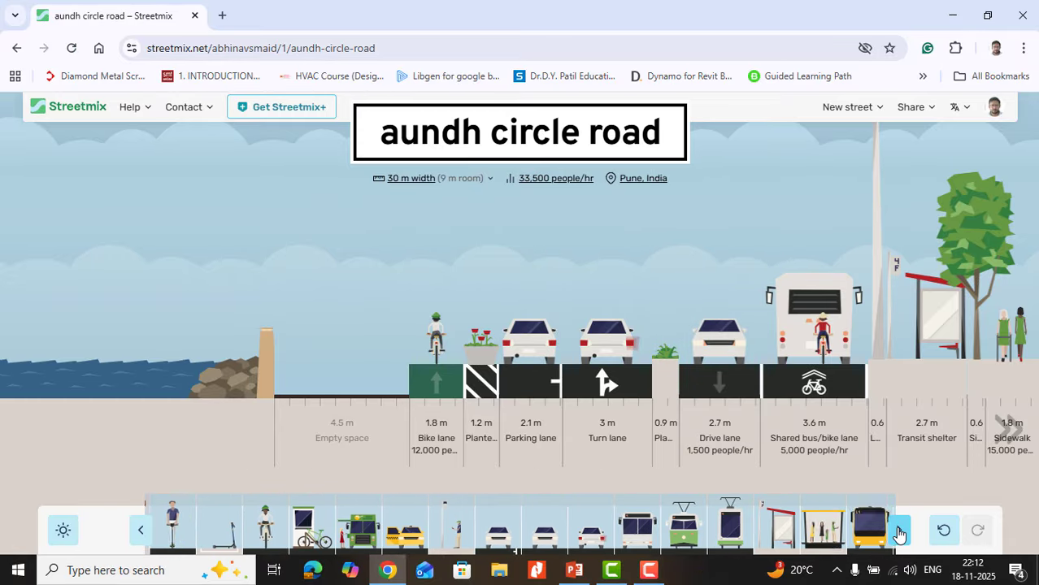
left_click(135, 530)
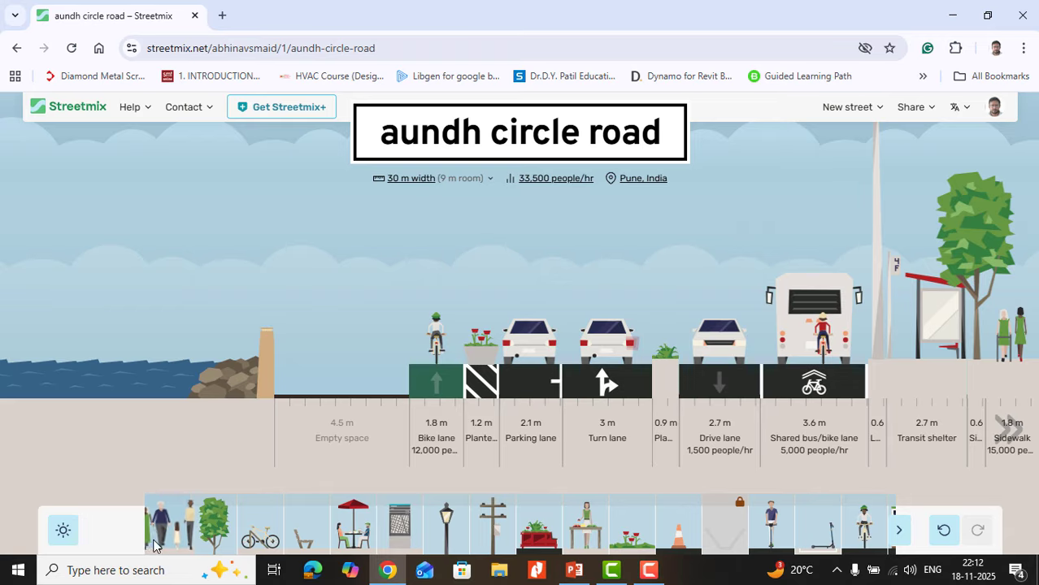
left_click_drag(157, 536, 352, 345)
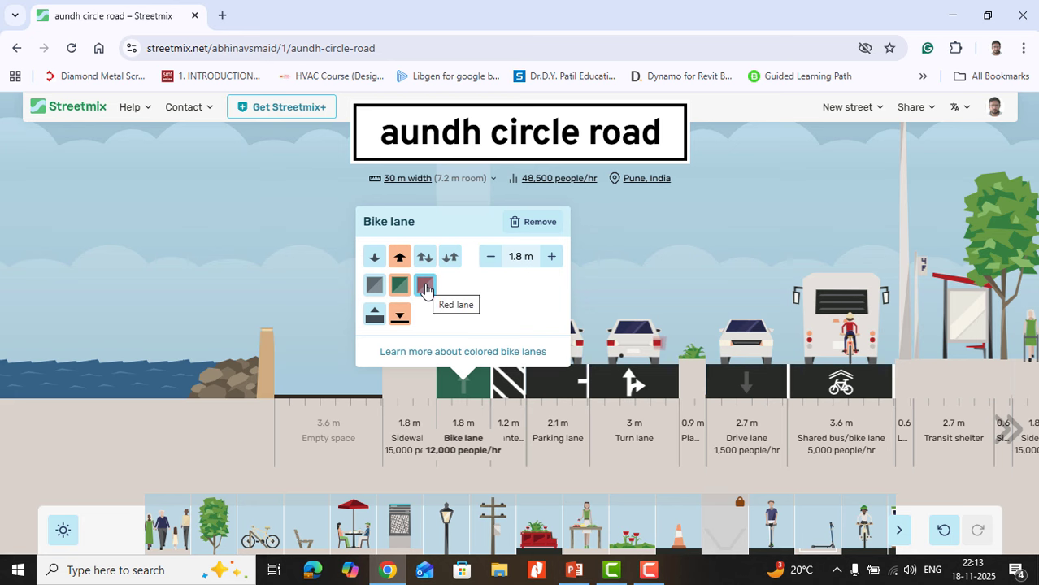
Step: Try the inbound direction for the green bike lane and settle on outbound
left_click(379, 260)
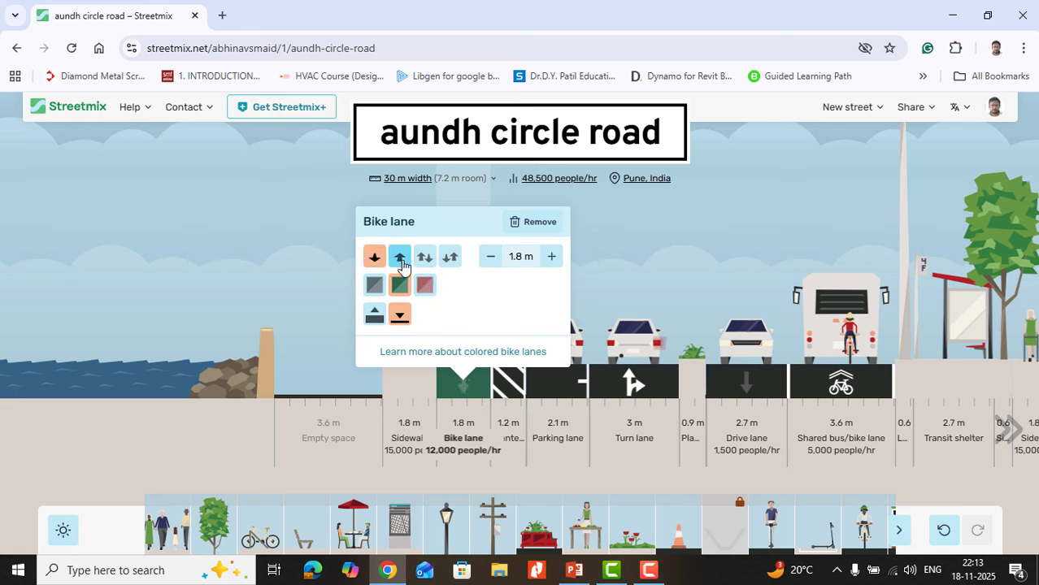
left_click(399, 258)
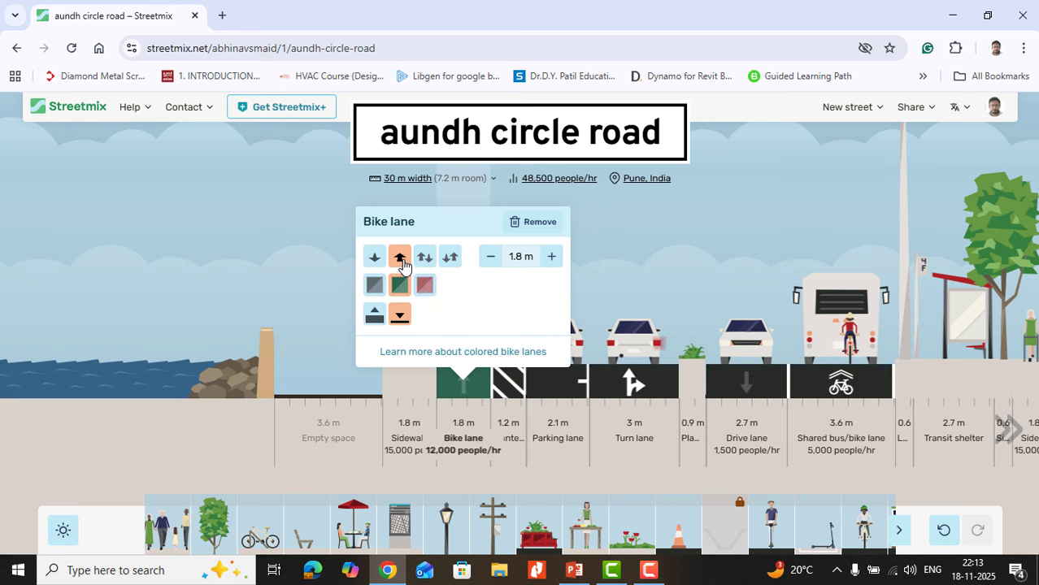
left_click(375, 259)
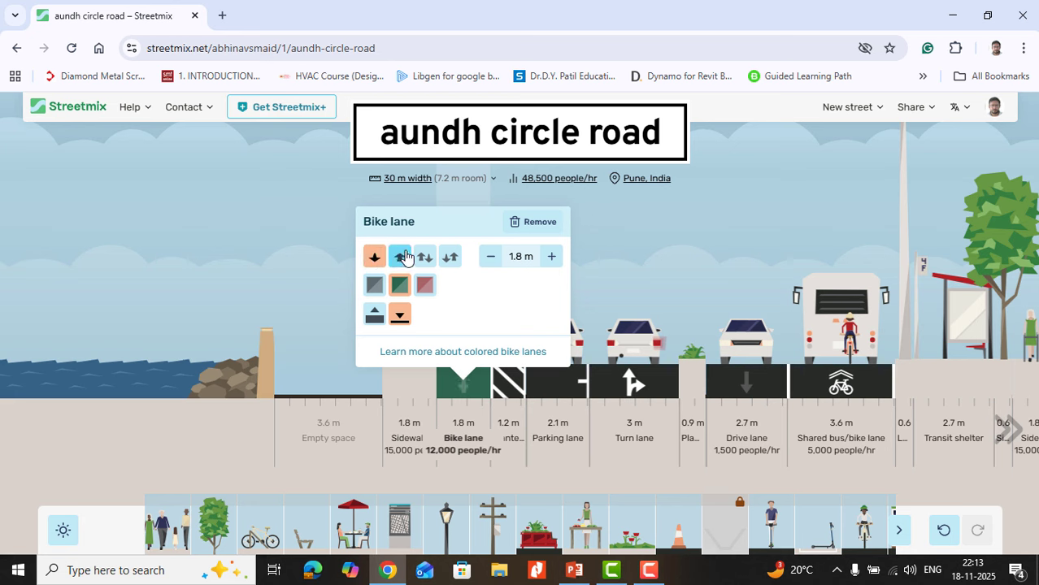
left_click(403, 255)
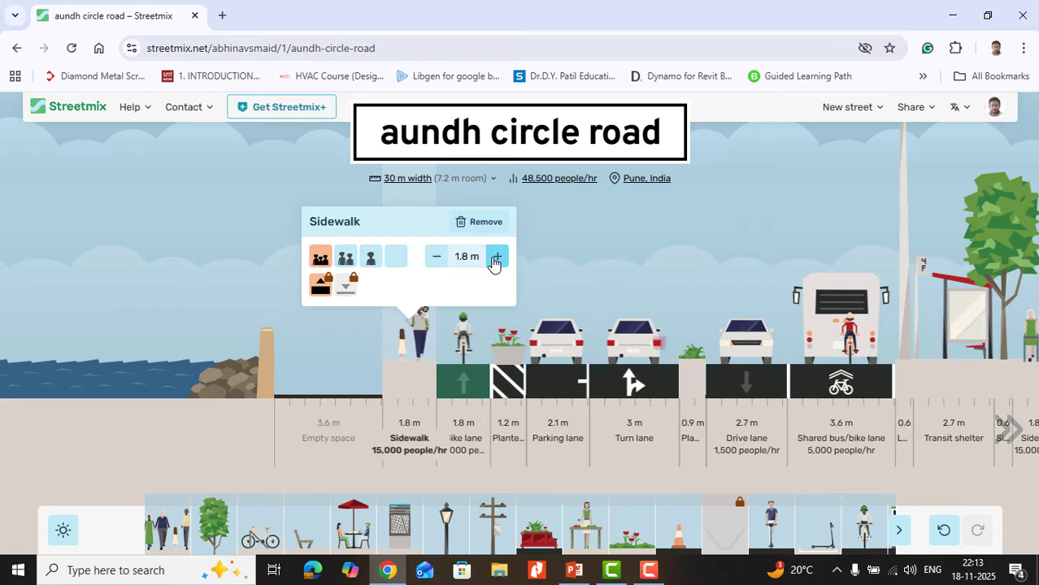
Step: Try a 1.75 m width for the sidewalk beside the bike lane, return it to 1.8 m, and settle on the medium pedestrian density
left_click(440, 260)
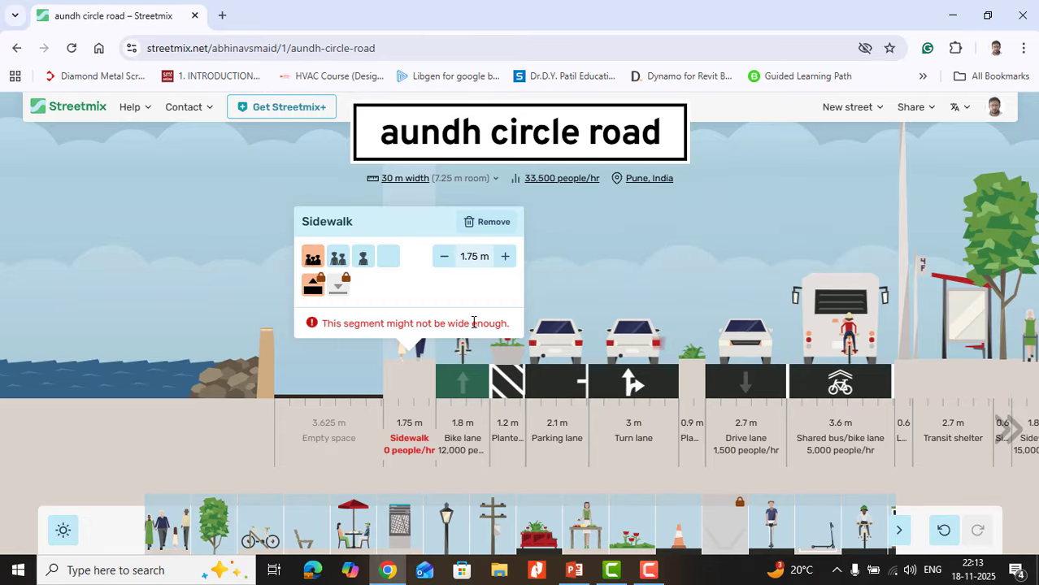
left_click(505, 257)
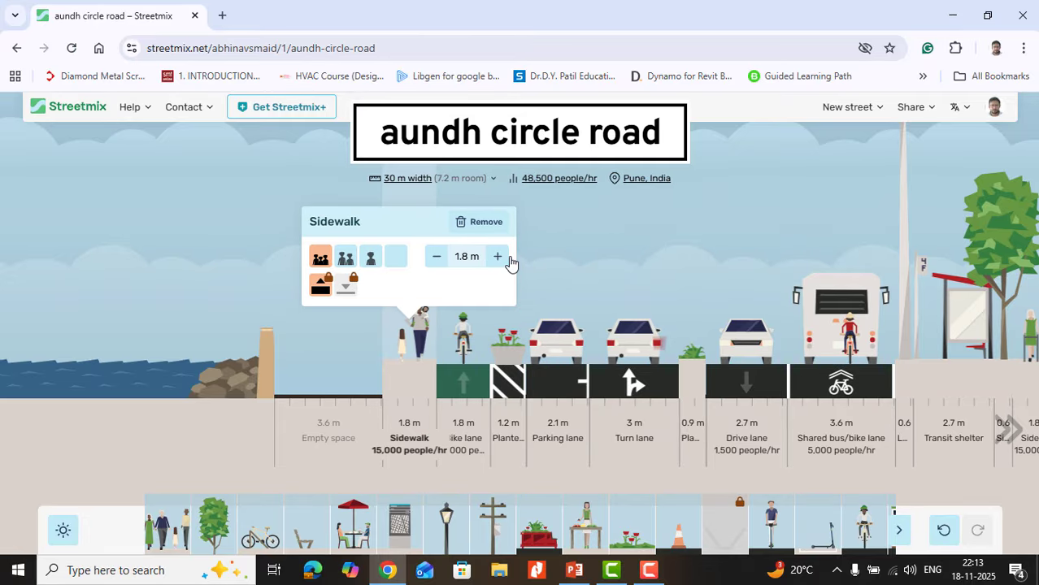
left_click(340, 258)
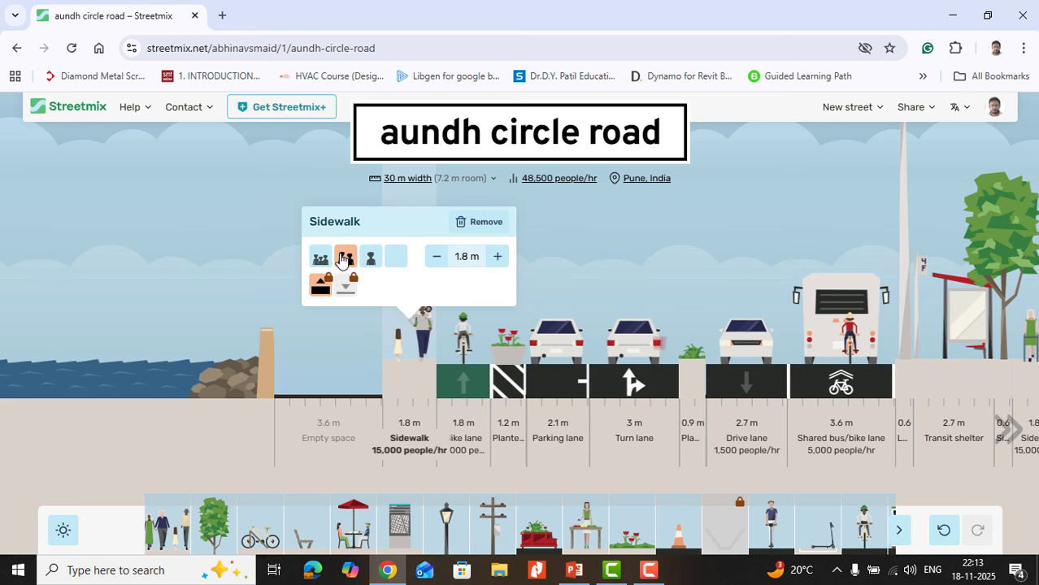
left_click(370, 258)
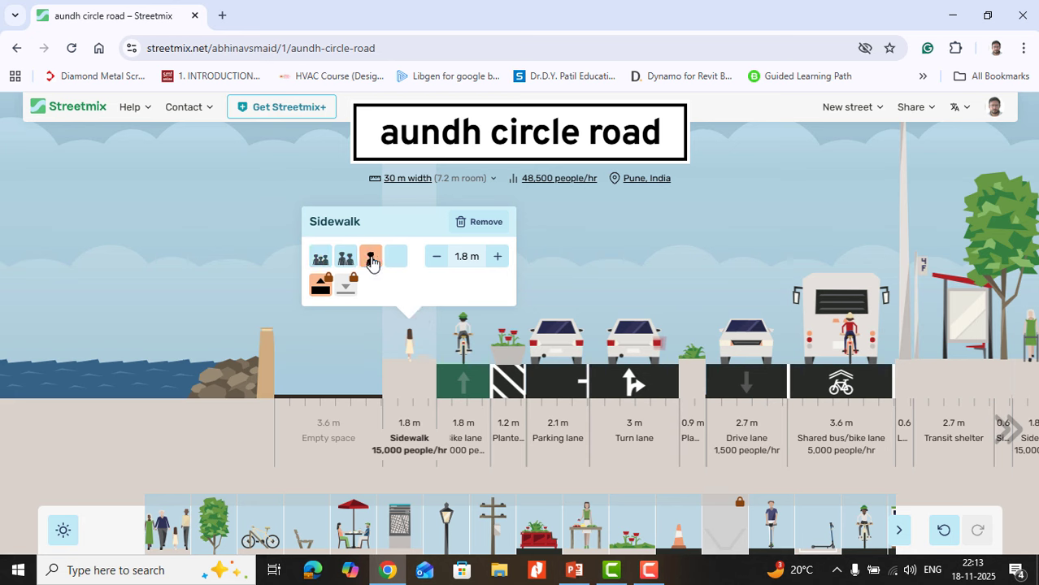
left_click(345, 259)
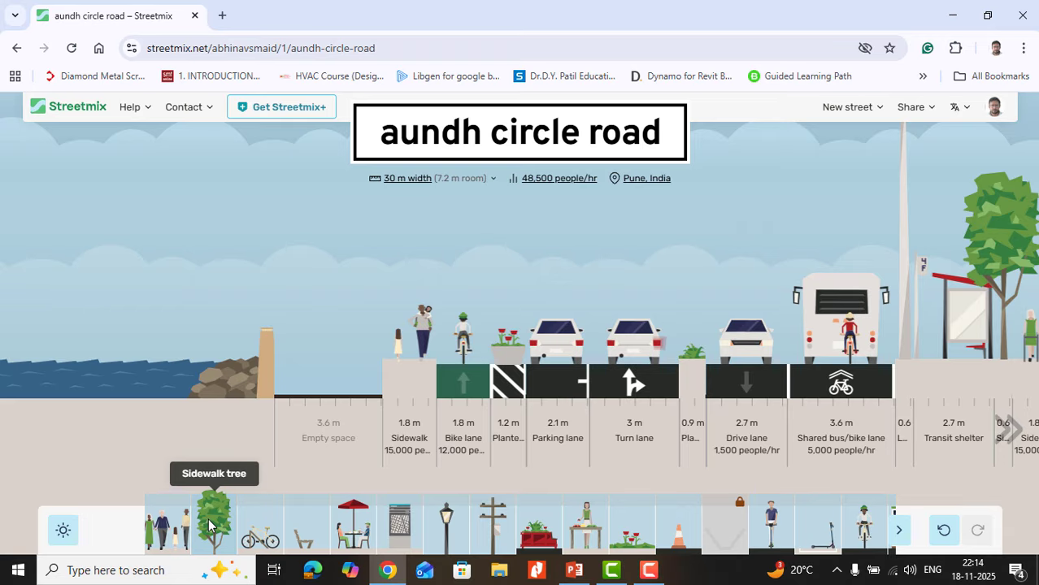
Step: Add a 1.2 m sidewalk tree and a 1.5 m bike rack between the waterfront and the sidewalk
left_click_drag(209, 528, 382, 373)
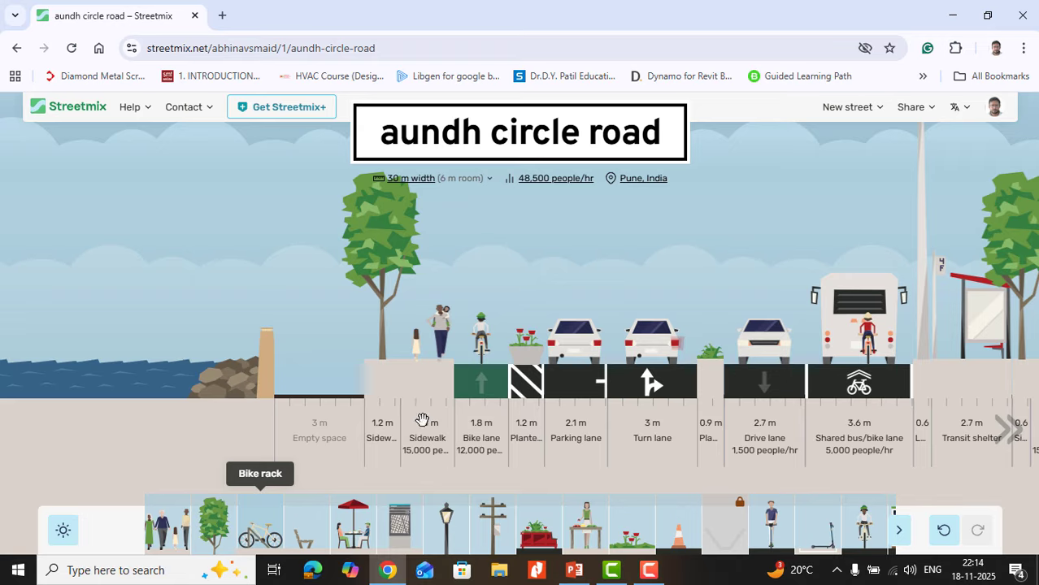
mouse_move(476, 375)
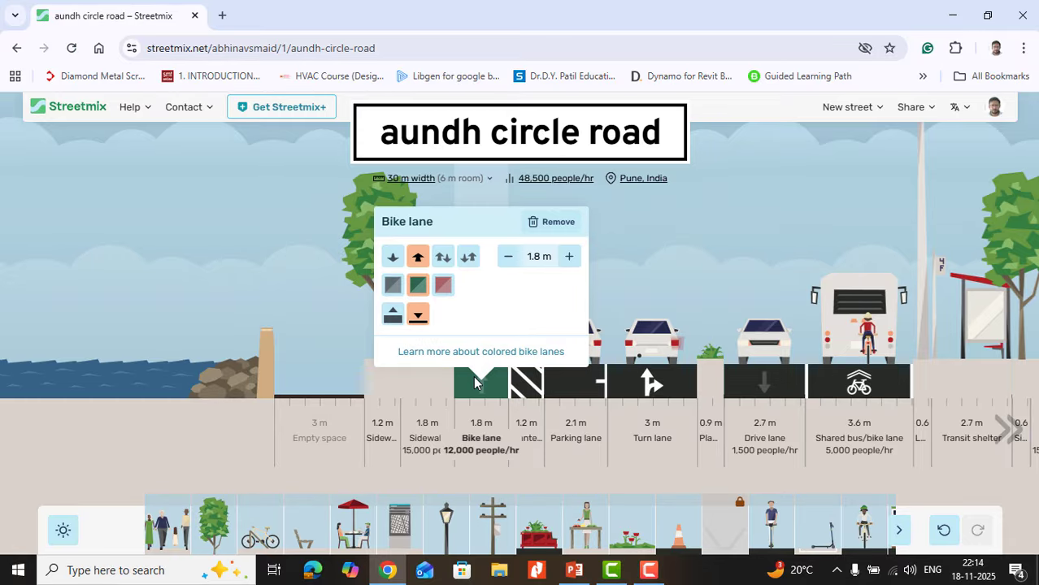
left_click_drag(260, 530, 355, 393)
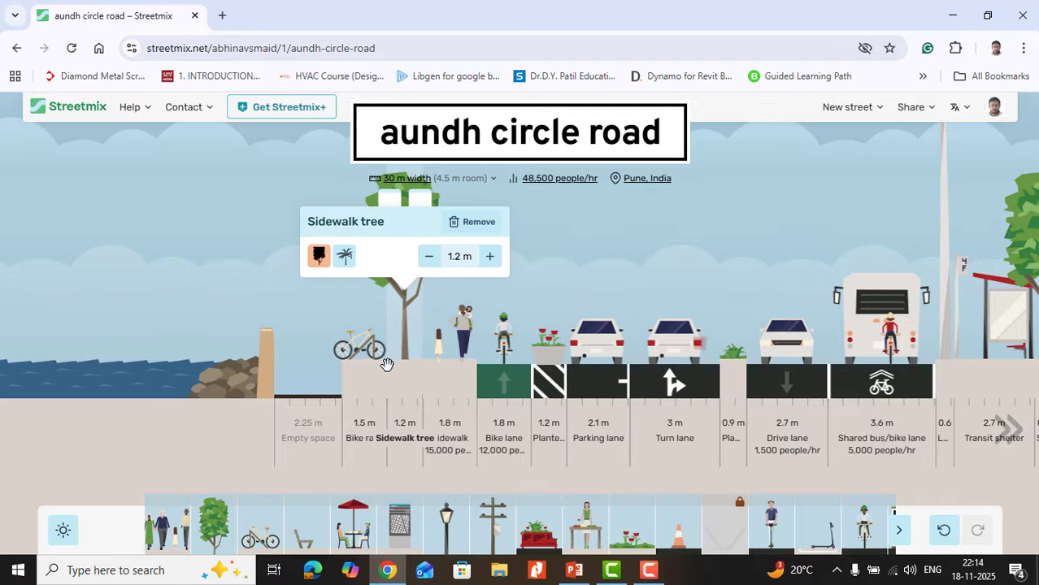
Step: Try the bike rack's side and road-level options, and settle on the right-side placement with the bike shown end-on at sidewalk level
mouse_move(373, 368)
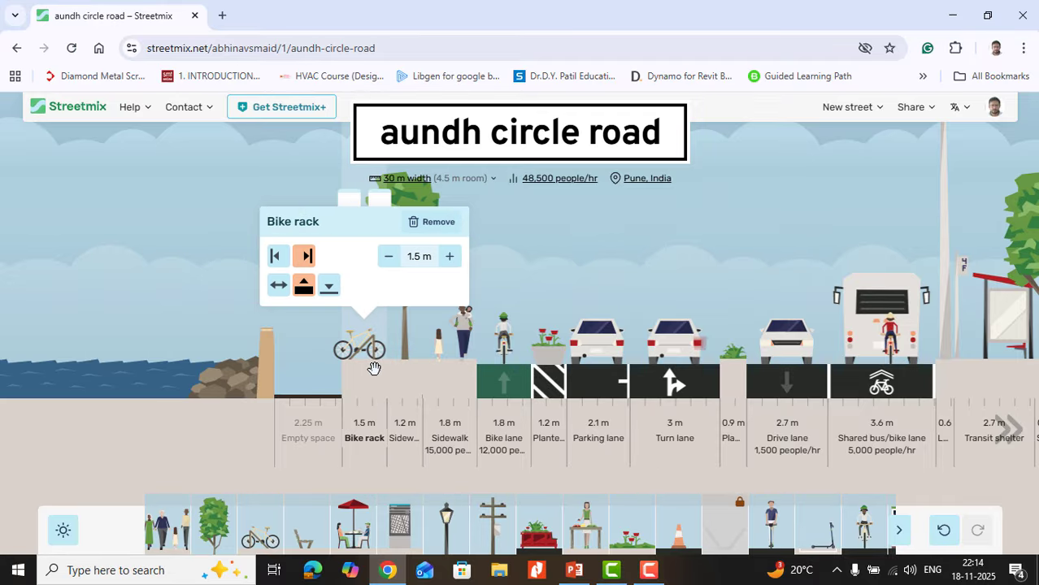
left_click(278, 256)
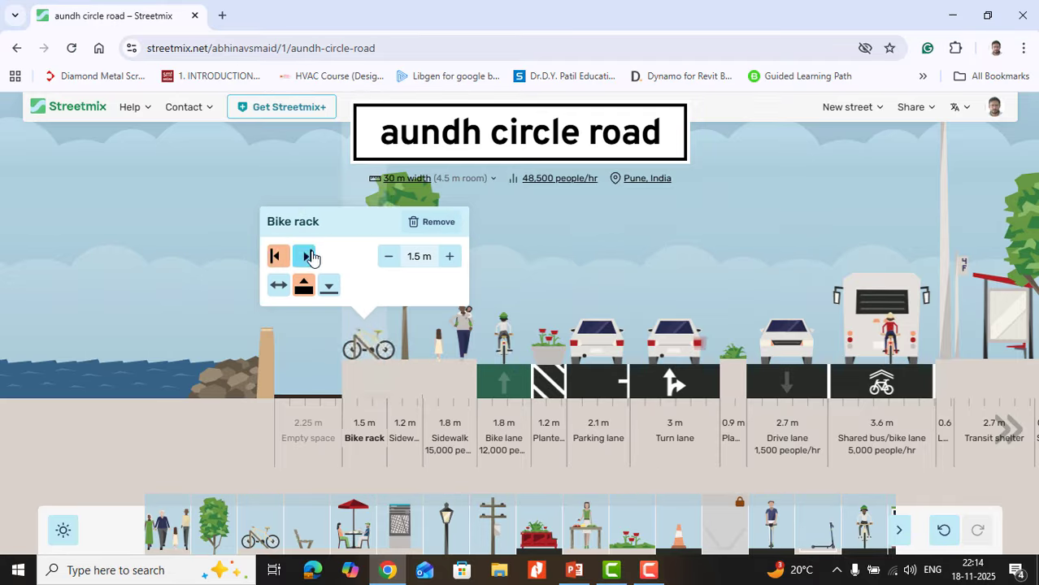
left_click(306, 256)
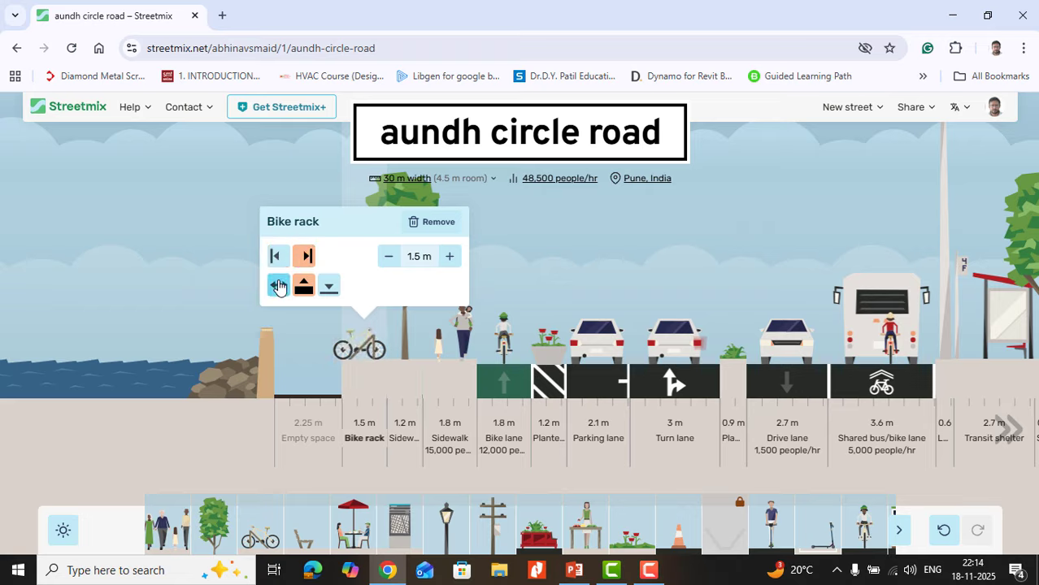
left_click(322, 285)
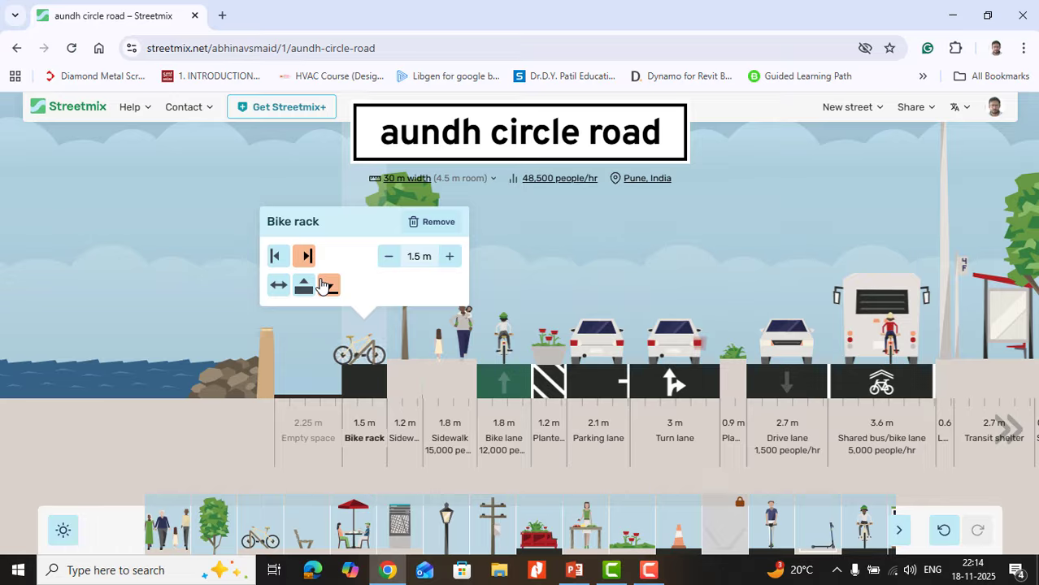
left_click(278, 285)
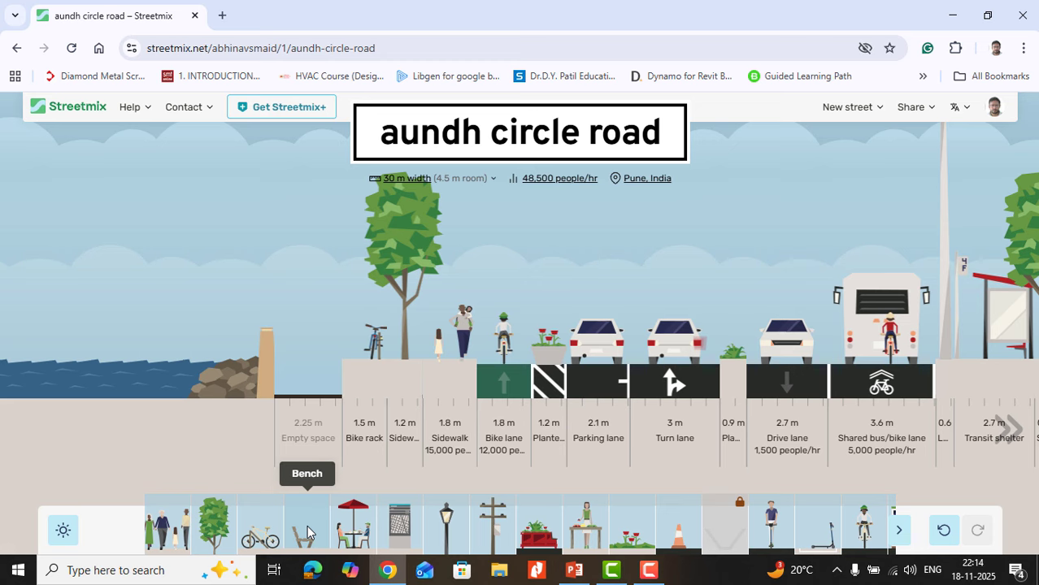
Step: Add a 1.2 m bench on the waterfront side of the bike rack, try its orientations, and settle on facing the water
left_click_drag(307, 534, 358, 362)
mouse_move(334, 384)
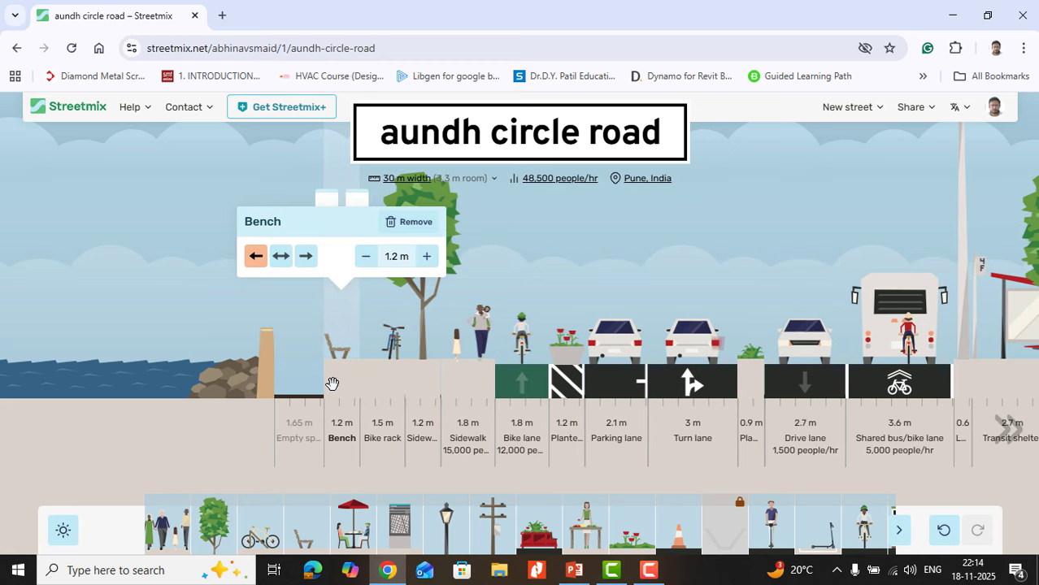
left_click(280, 256)
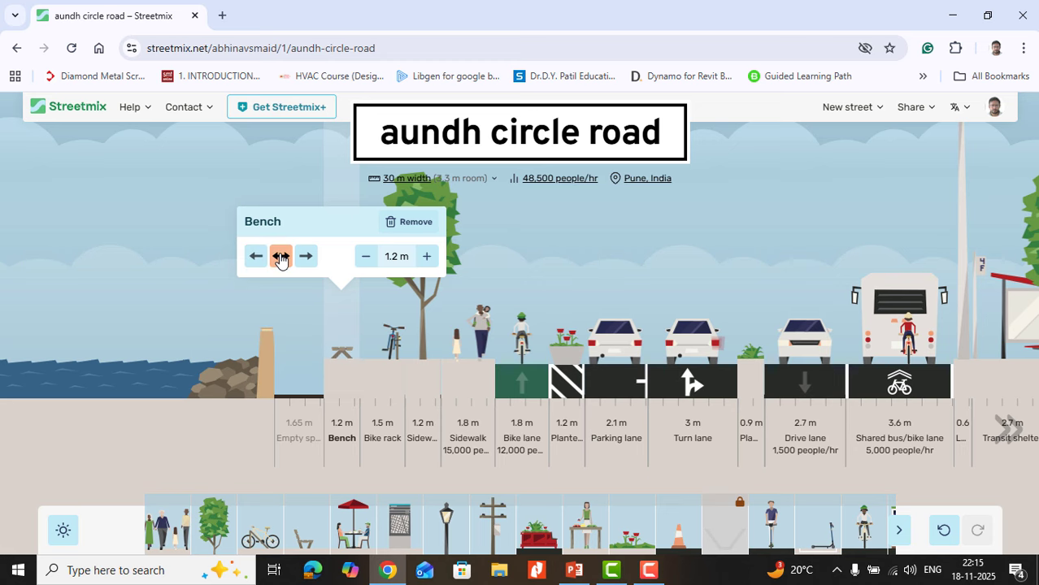
left_click(305, 256)
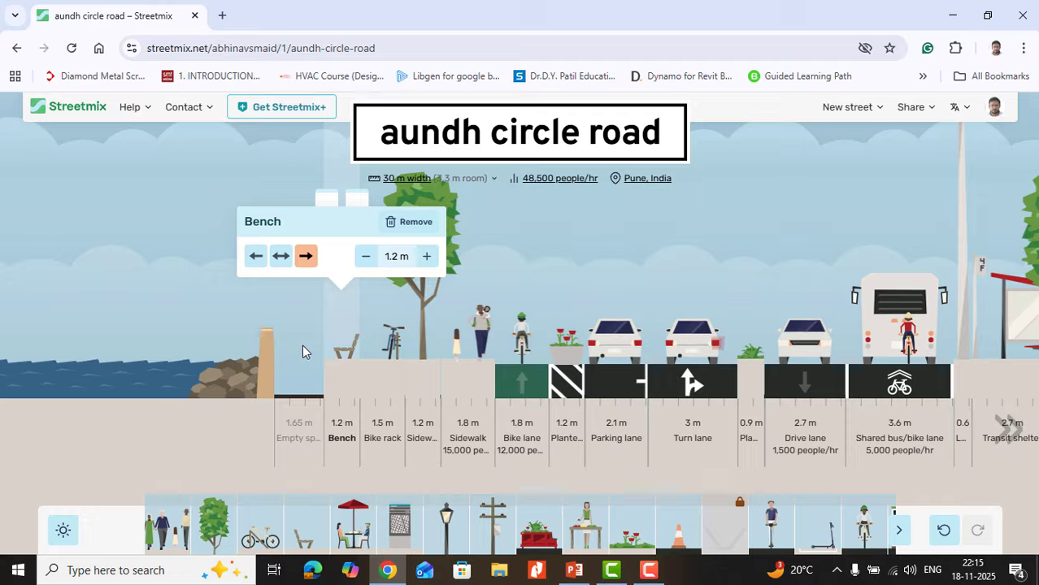
mouse_move(338, 353)
left_click(255, 256)
mouse_move(383, 390)
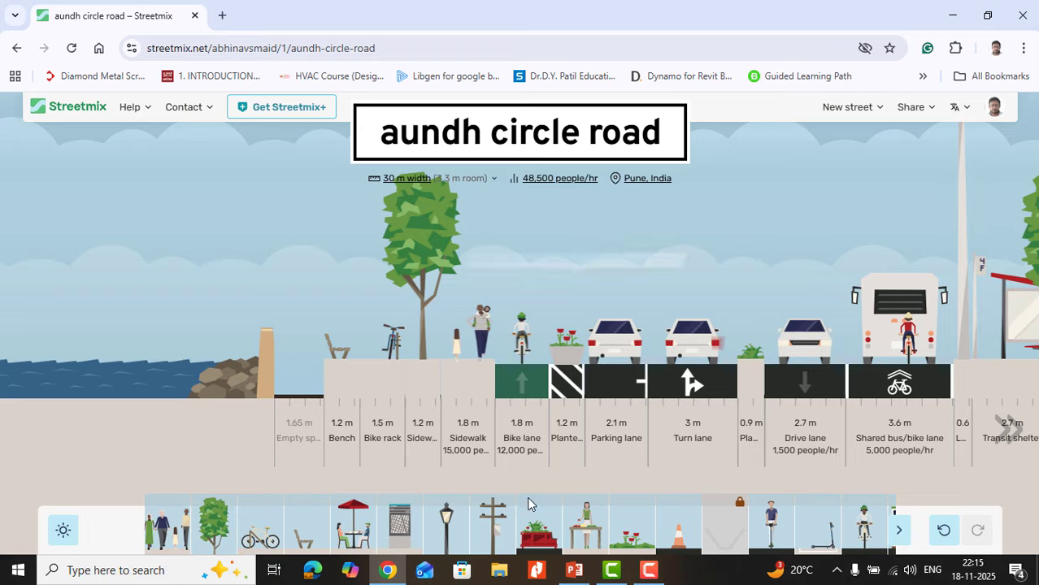
Step: Add a 2.4 m outdoor dining segment between the waterfront and the bench
left_click_drag(353, 526, 304, 378)
mouse_move(317, 400)
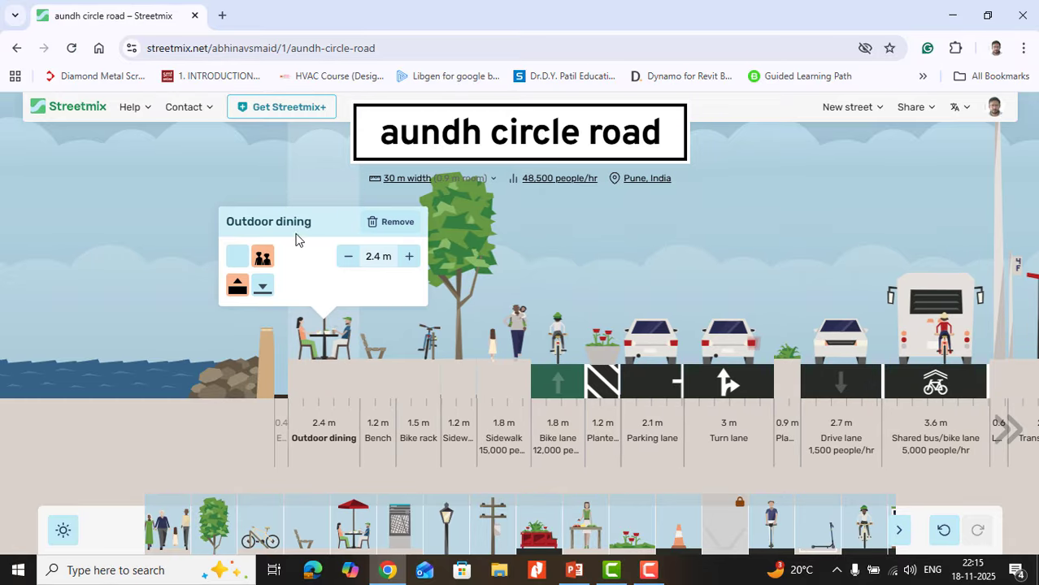
mouse_move(377, 348)
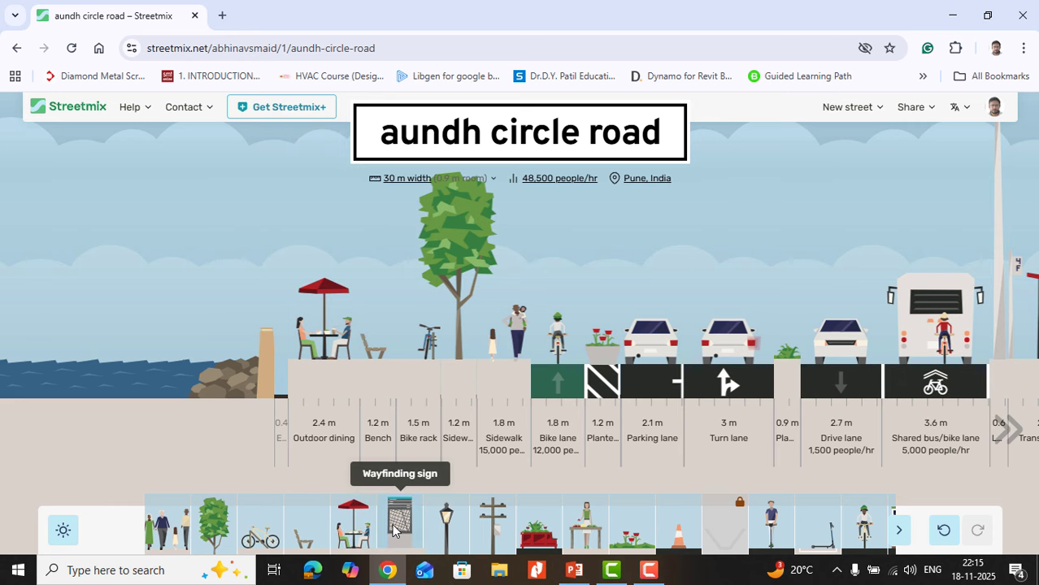
Step: Add a 0.9 m wayfinding sign between the bench and the bike rack, and view the information about wayfinding signs
left_click_drag(391, 529, 399, 349)
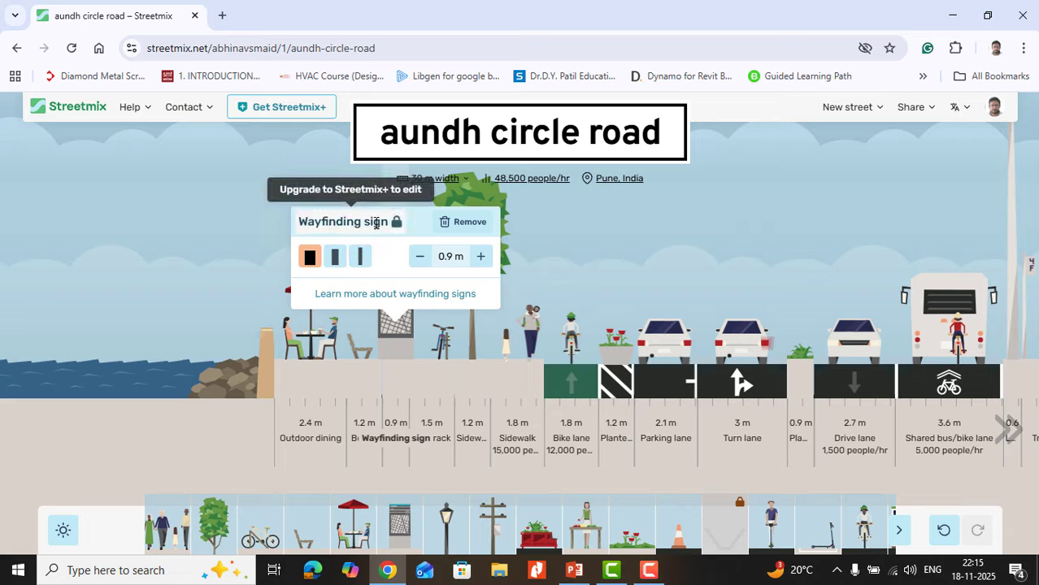
left_click(369, 295)
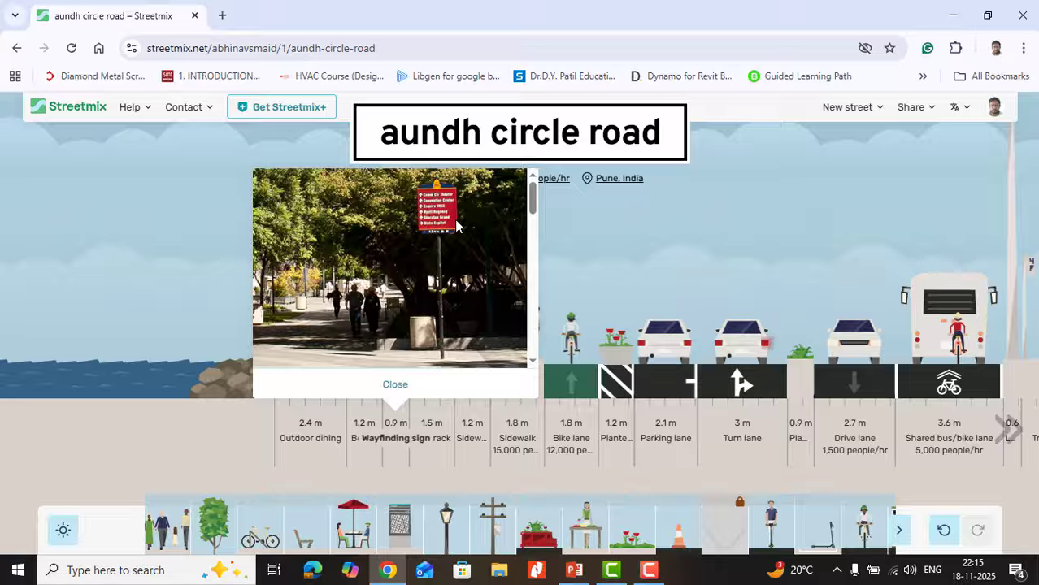
left_click(395, 384)
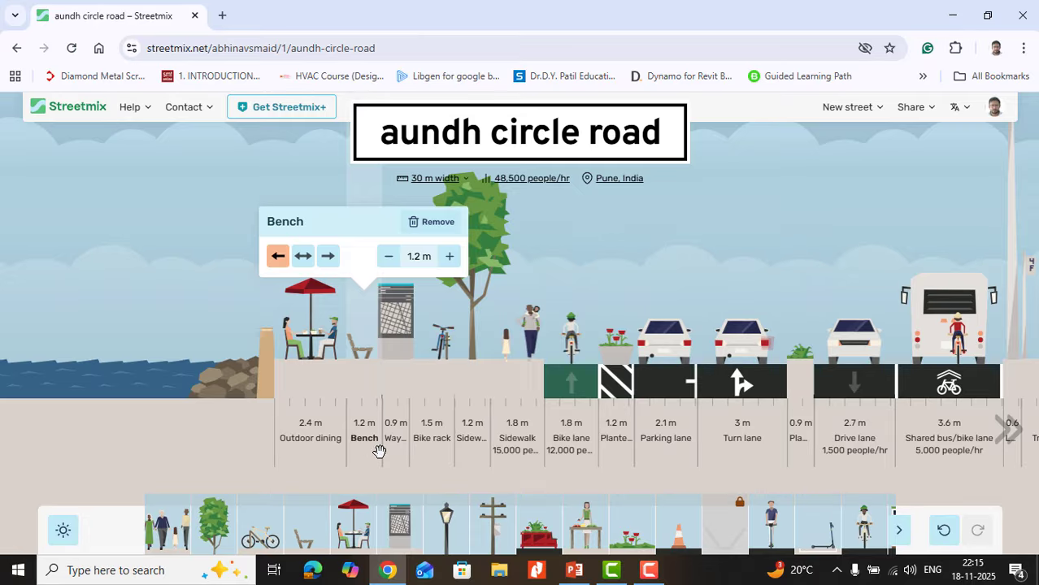
left_click(395, 384)
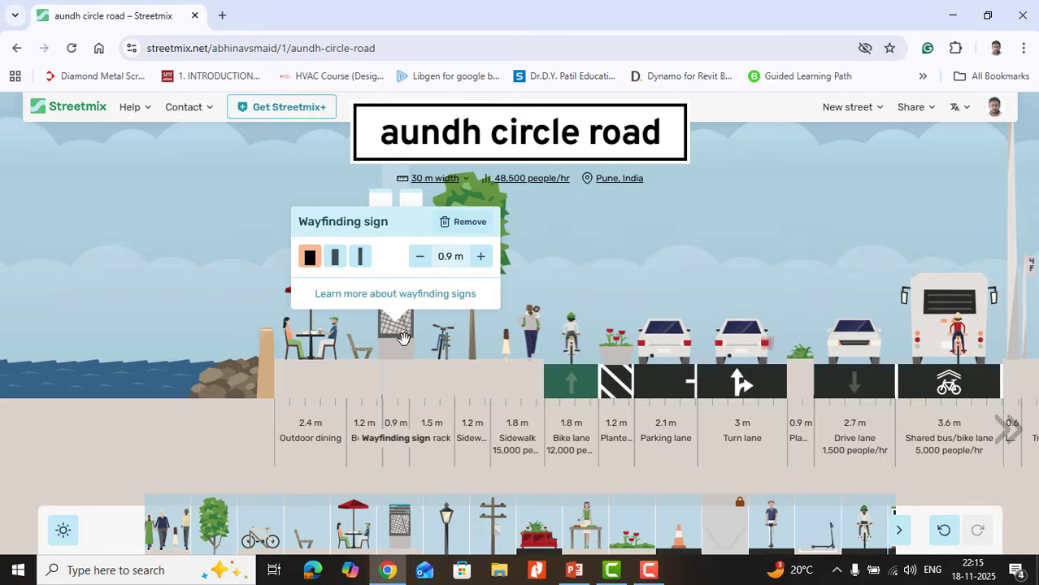
Step: Try the medium and small versions of the wayfinding sign, and remove the sign from the street
left_click(336, 258)
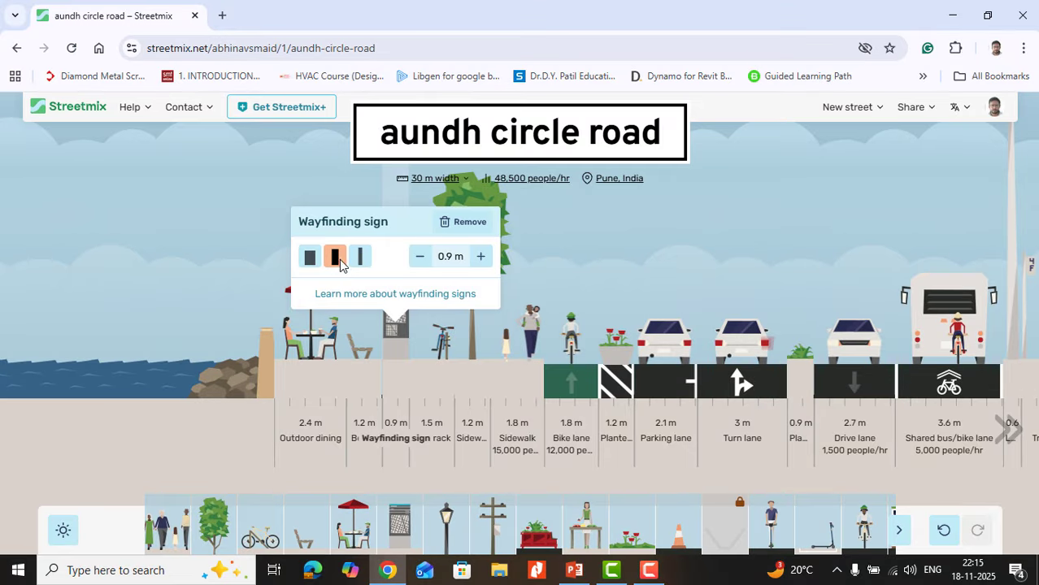
left_click(358, 261)
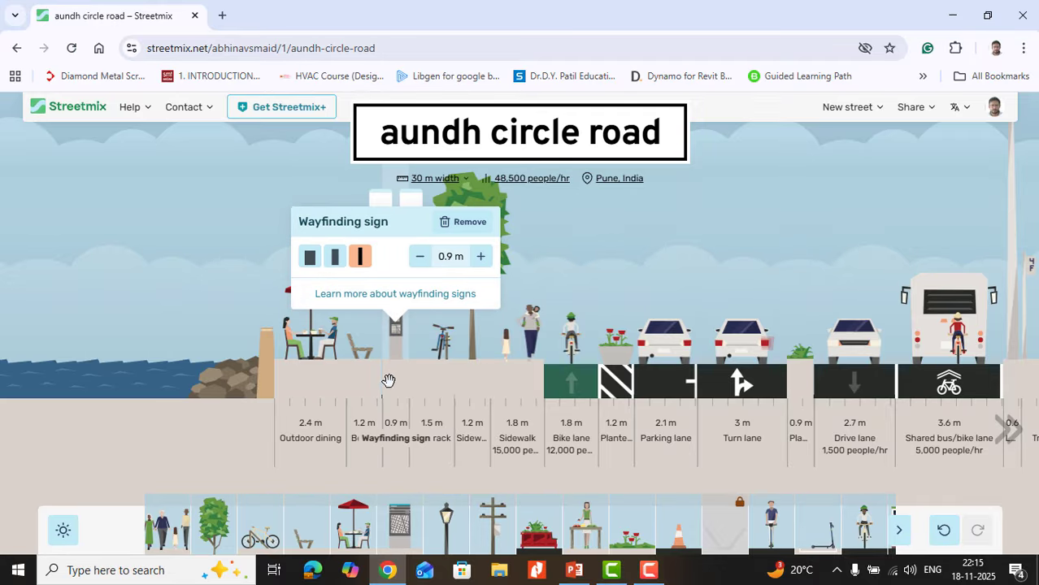
mouse_move(394, 386)
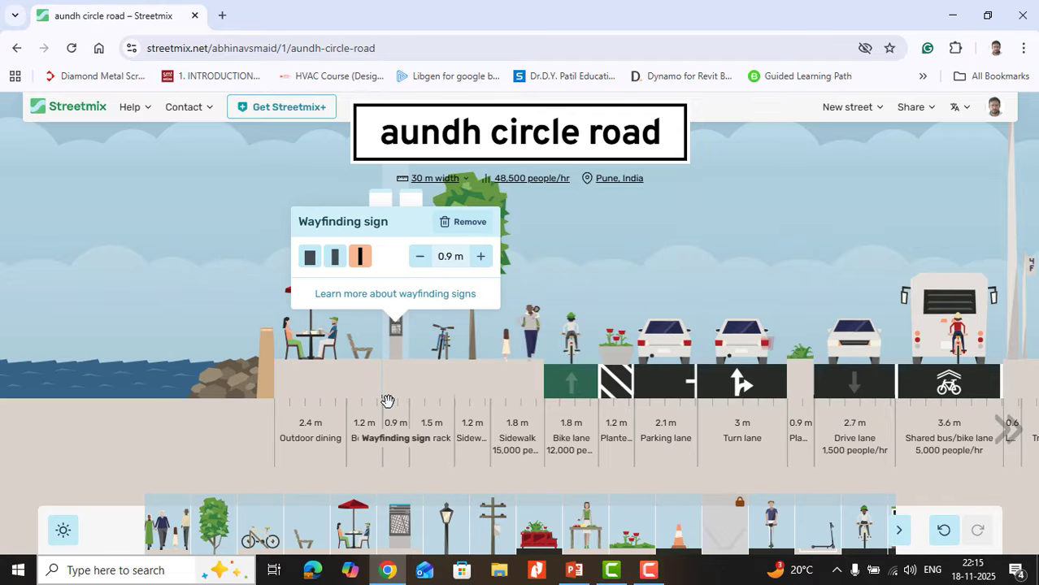
left_click_drag(398, 380, 313, 517)
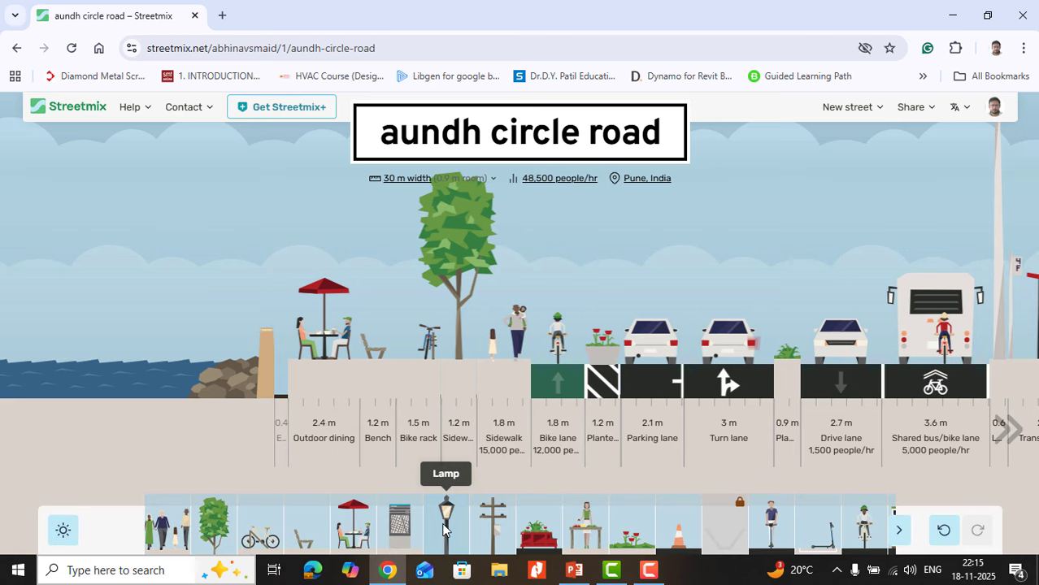
Step: Add a 0.9 m lamp between the bench and the bike rack, and give it the rainbow pride style
left_click_drag(446, 530, 398, 374)
mouse_move(399, 341)
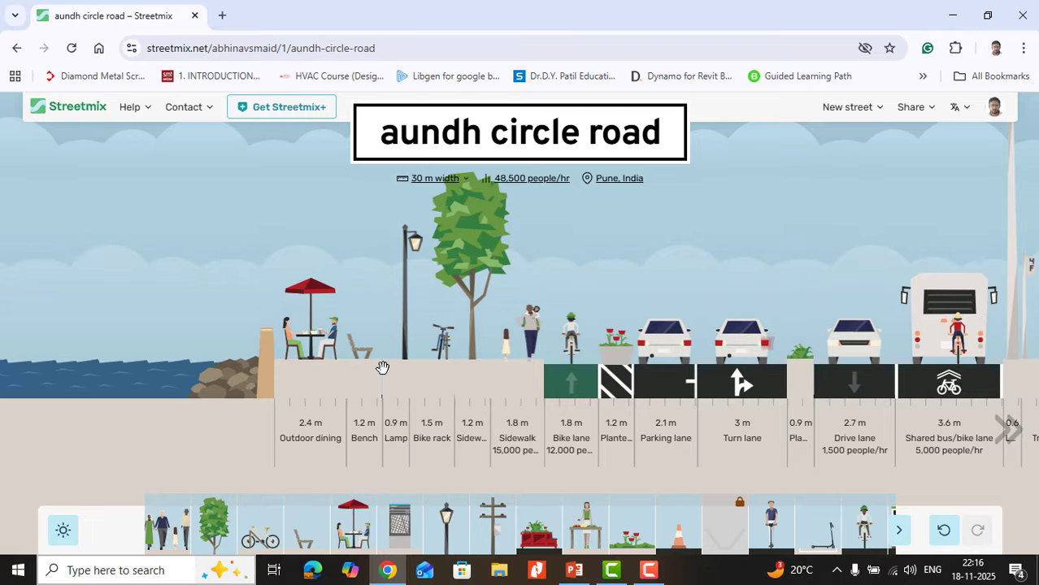
mouse_move(395, 378)
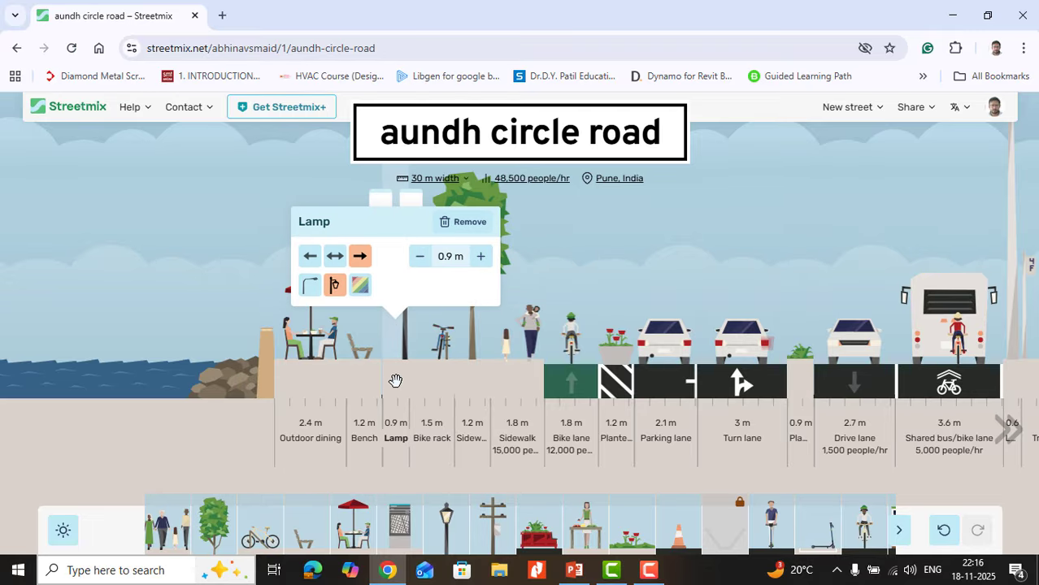
left_click(363, 288)
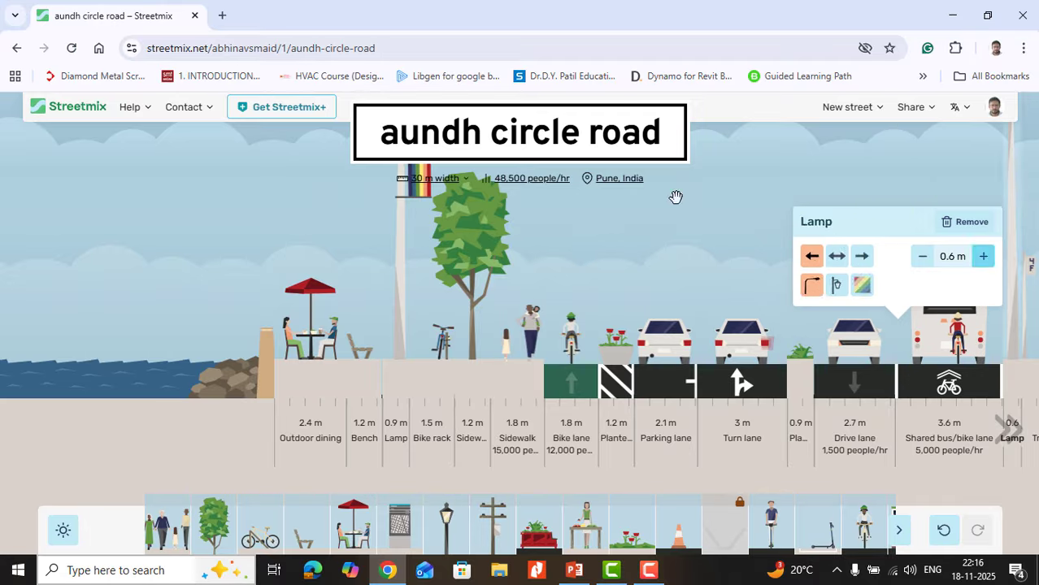
mouse_move(358, 285)
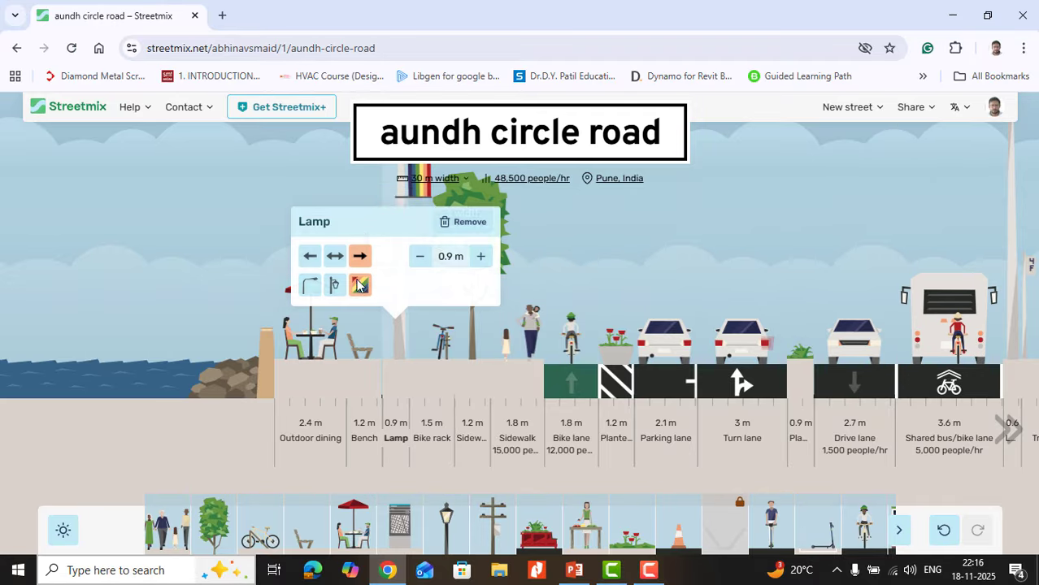
Step: Make the lamp between the bench and the bike rack face both directions, and give it the plain curved-arm style after trying the traditional one
mouse_move(392, 360)
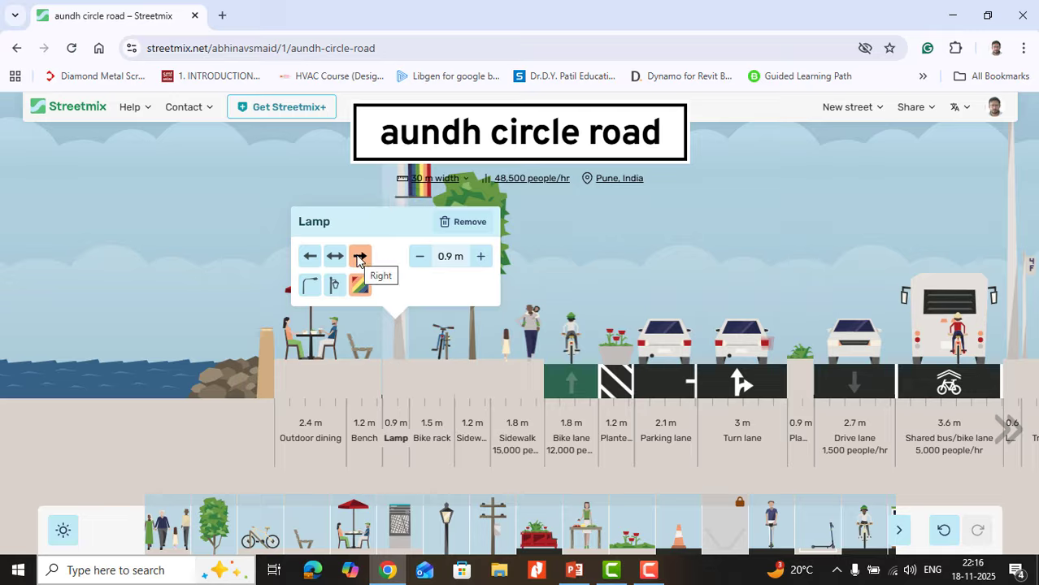
left_click(309, 256)
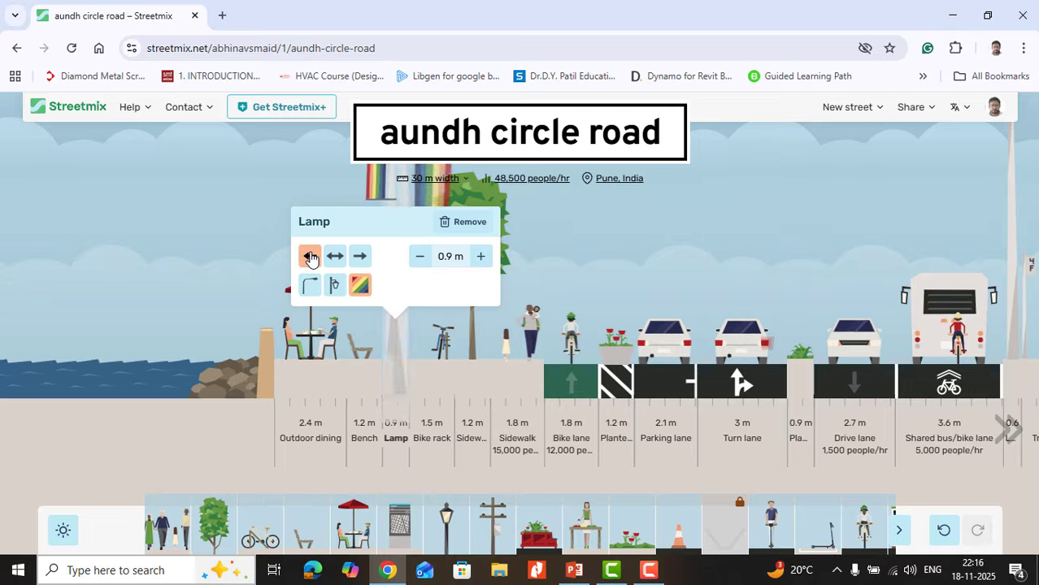
left_click(337, 257)
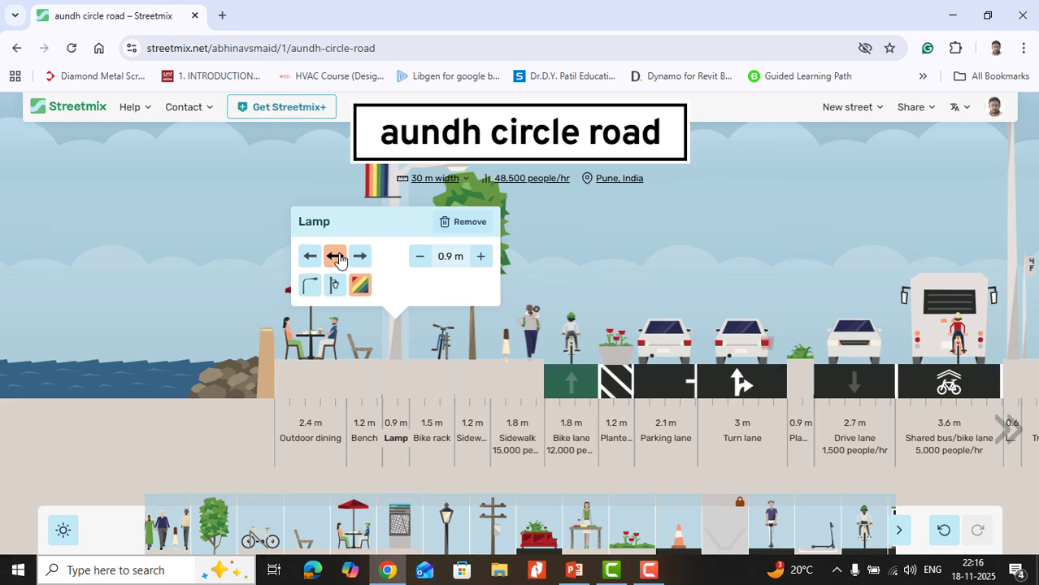
left_click(310, 284)
left_click(335, 286)
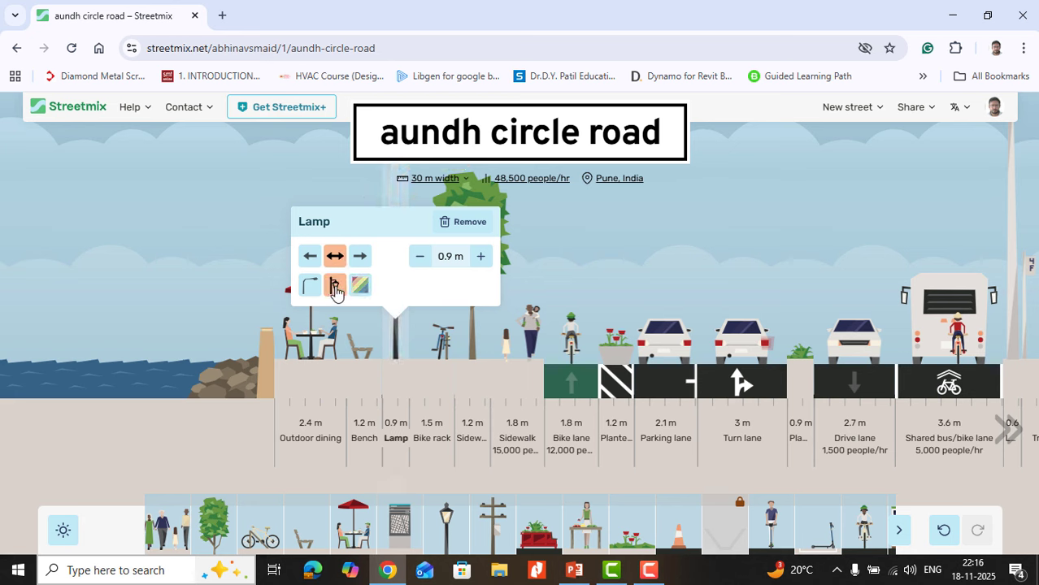
left_click(314, 291)
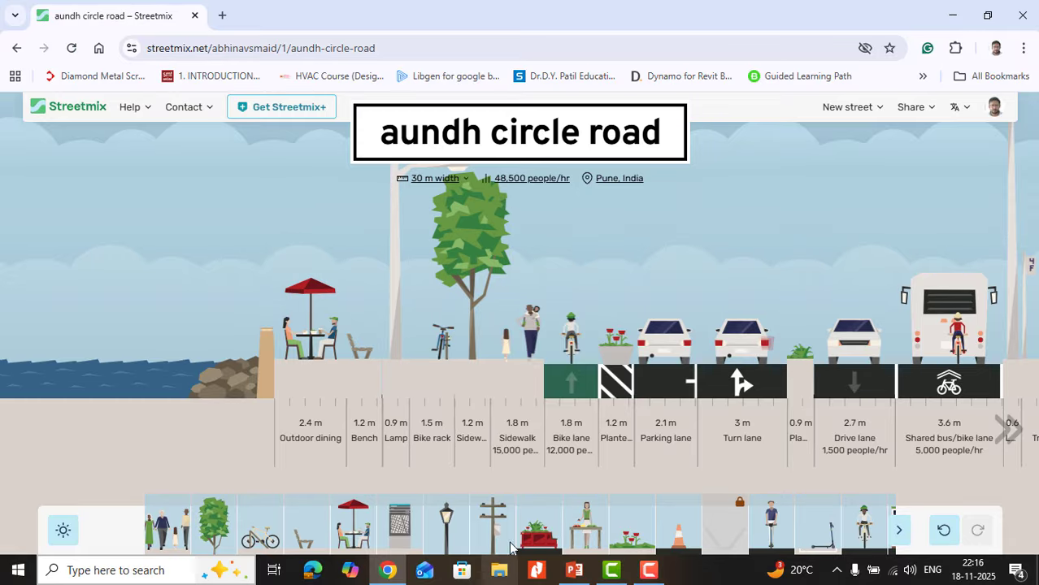
Step: Try a 1.2 m utility pole beside the bike rack, and take it off the street again
left_click_drag(486, 528, 463, 384)
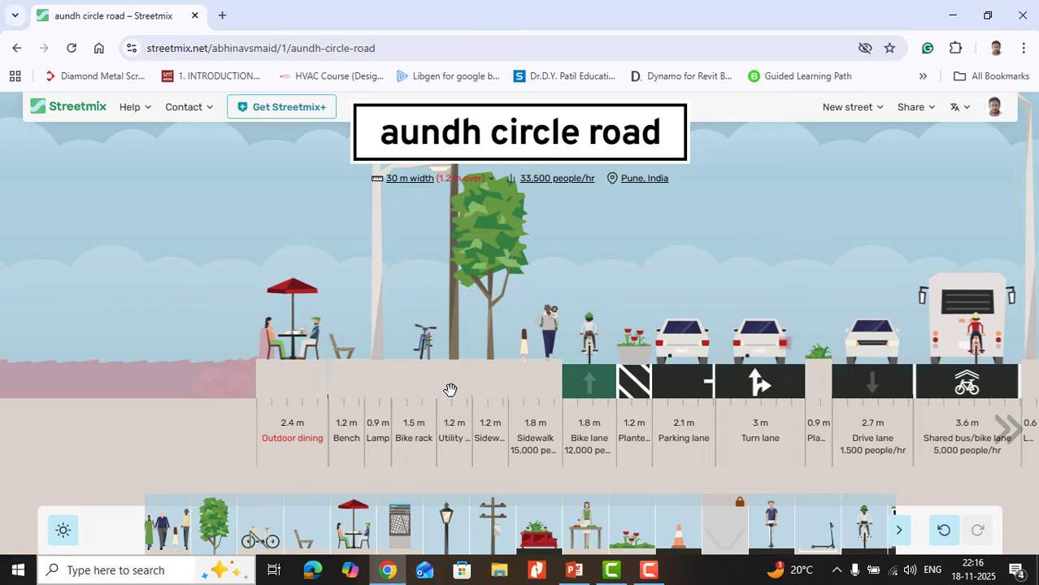
left_click_drag(455, 387, 410, 382)
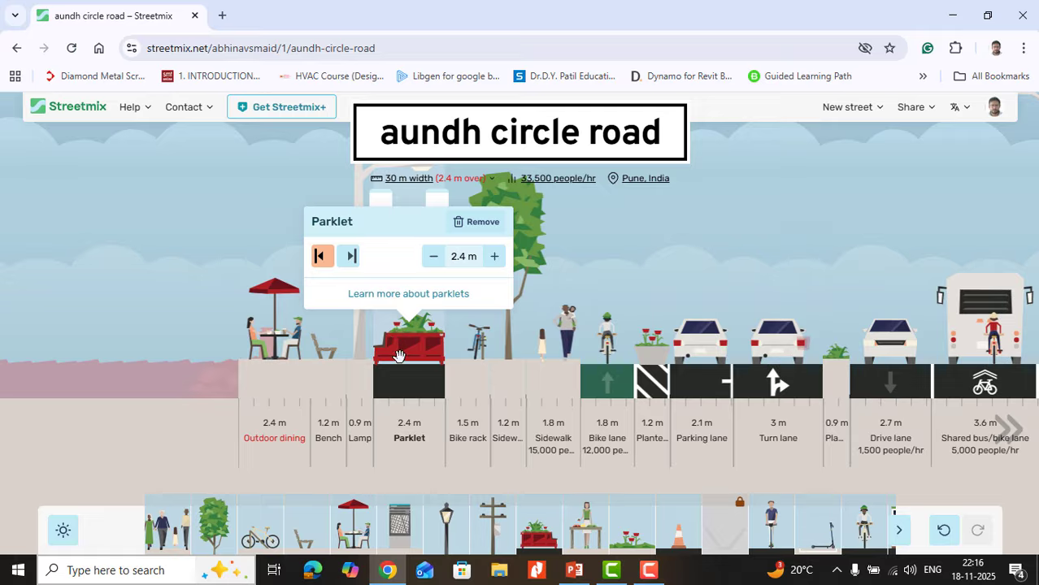
Step: Try a right-facing 2.4 m parklet between the lamp and the bike rack, and move it beside the building-side sidewalk
left_click(351, 256)
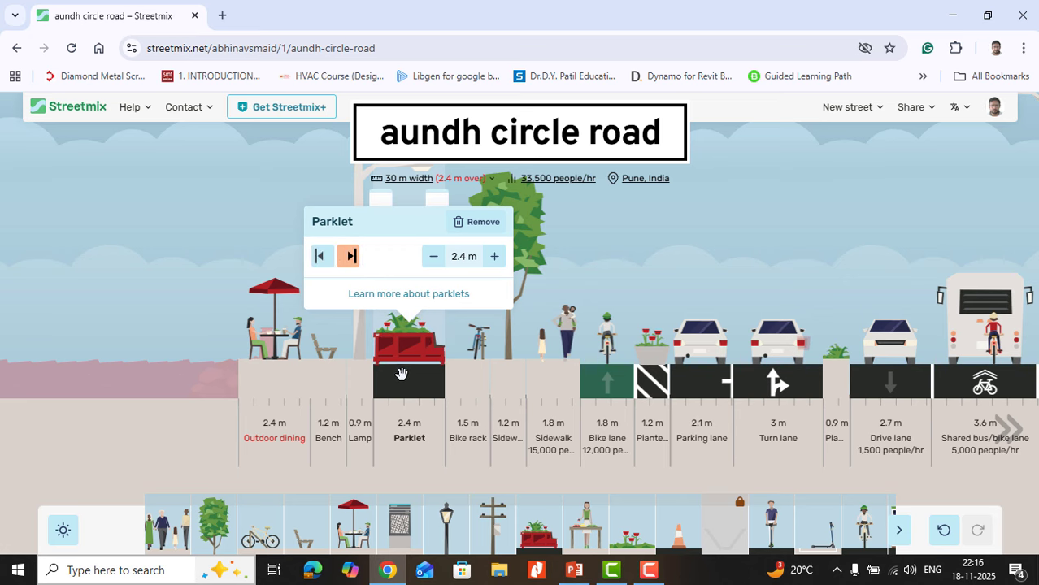
left_click_drag(451, 375, 751, 390)
mouse_move(669, 404)
mouse_move(751, 358)
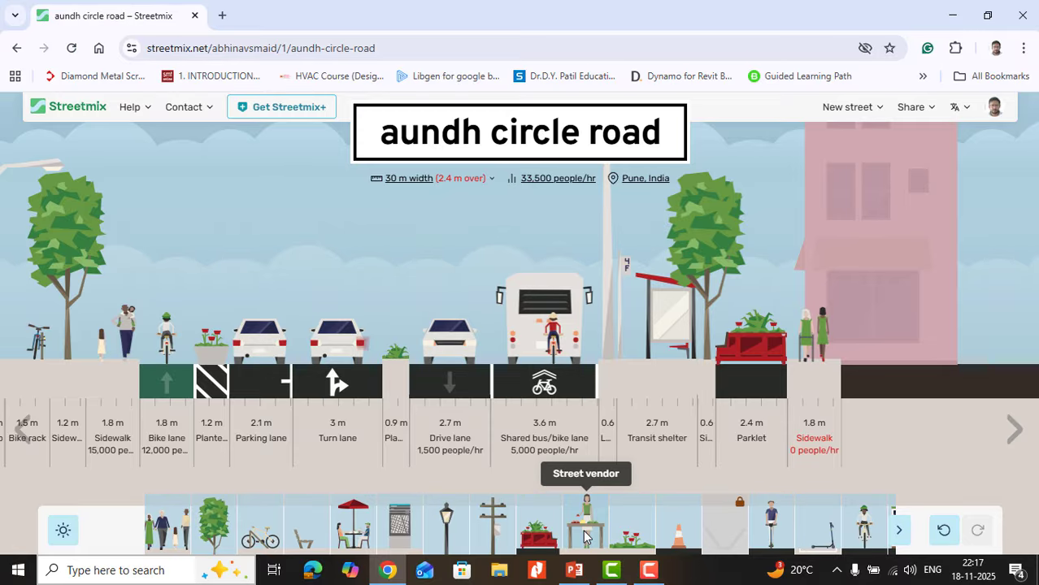
Step: Add a 1.2 m street vendor between the lamp and the transit shelter, and try its different vendor types, ending with the ground-seated one
left_click_drag(585, 532, 628, 369)
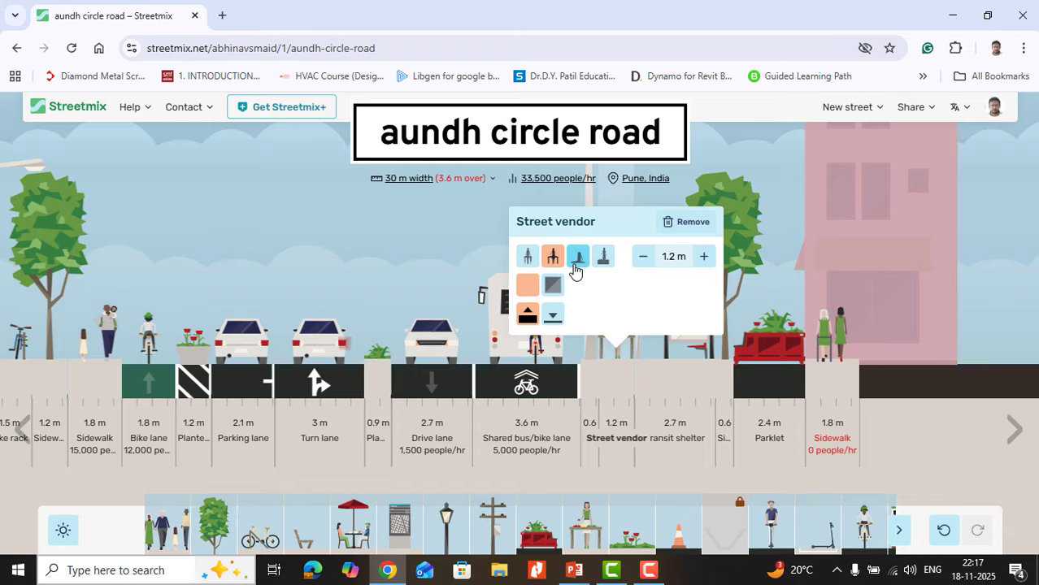
left_click(603, 256)
mouse_move(600, 347)
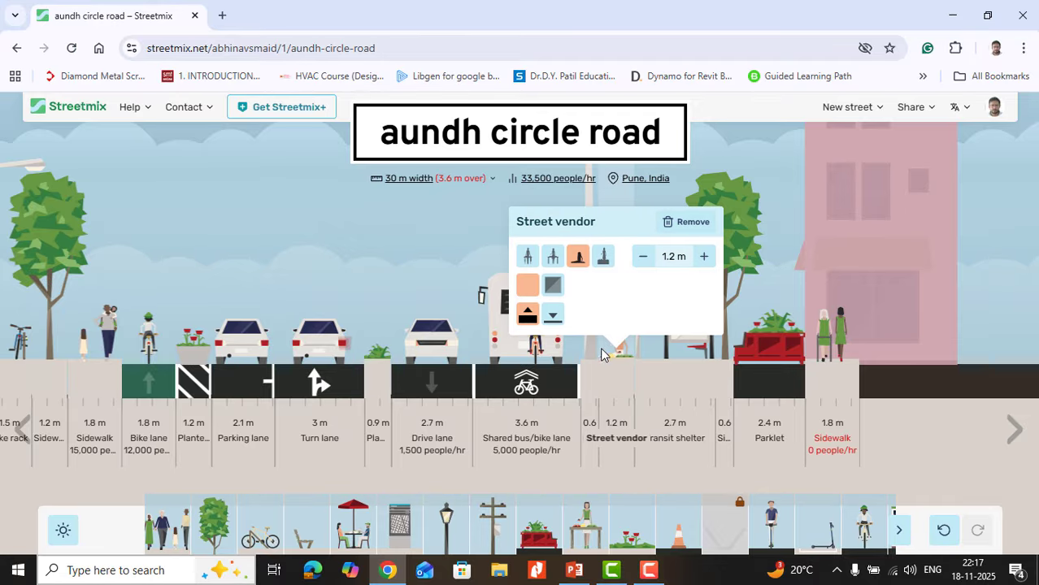
left_click(603, 258)
left_click(527, 256)
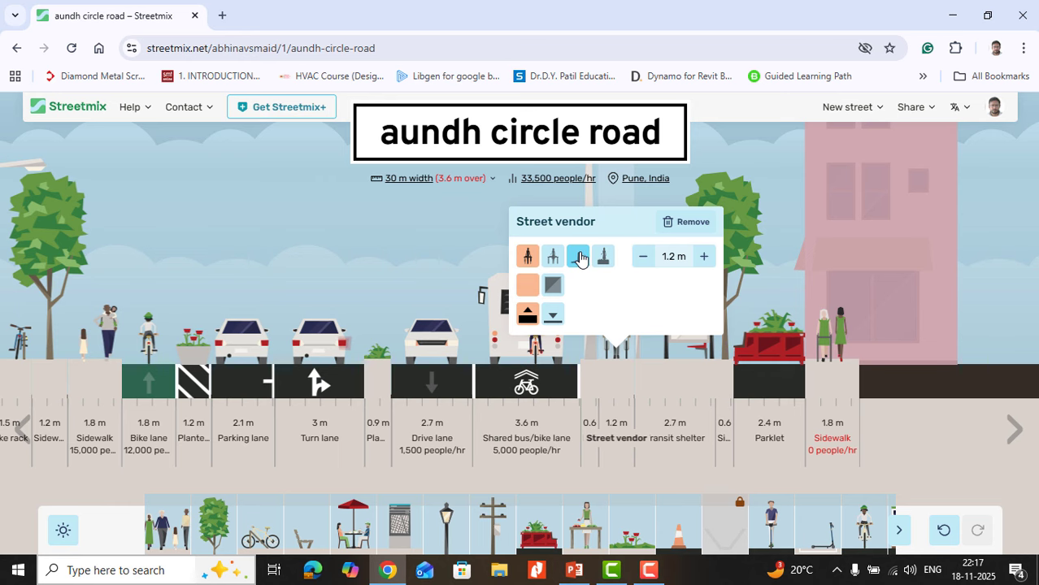
left_click(578, 257)
Step: Try the street vendor at road level and back at curb level, and remove the vendor from the street
left_click(554, 318)
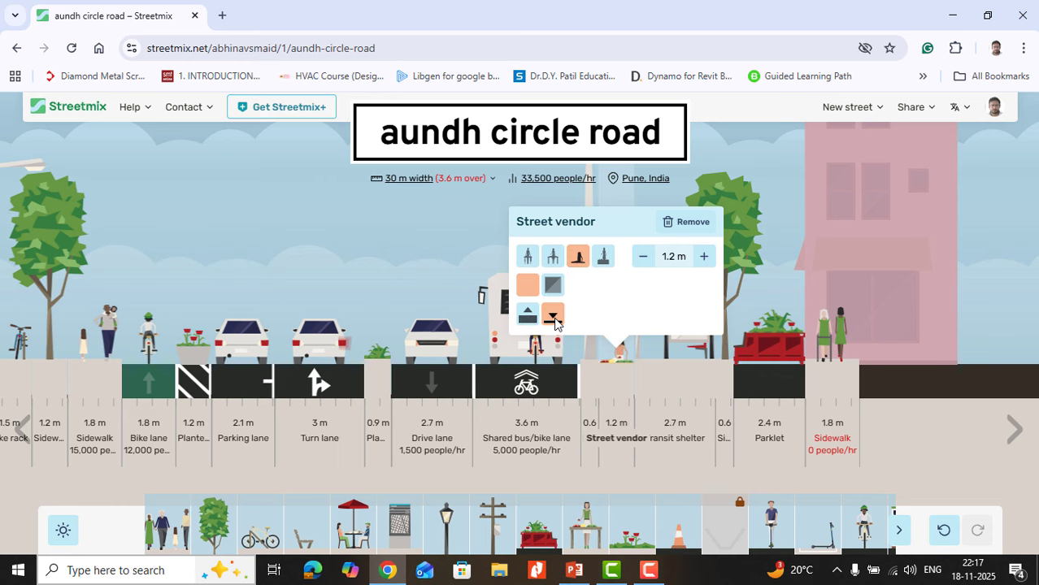
left_click(527, 315)
left_click(676, 256)
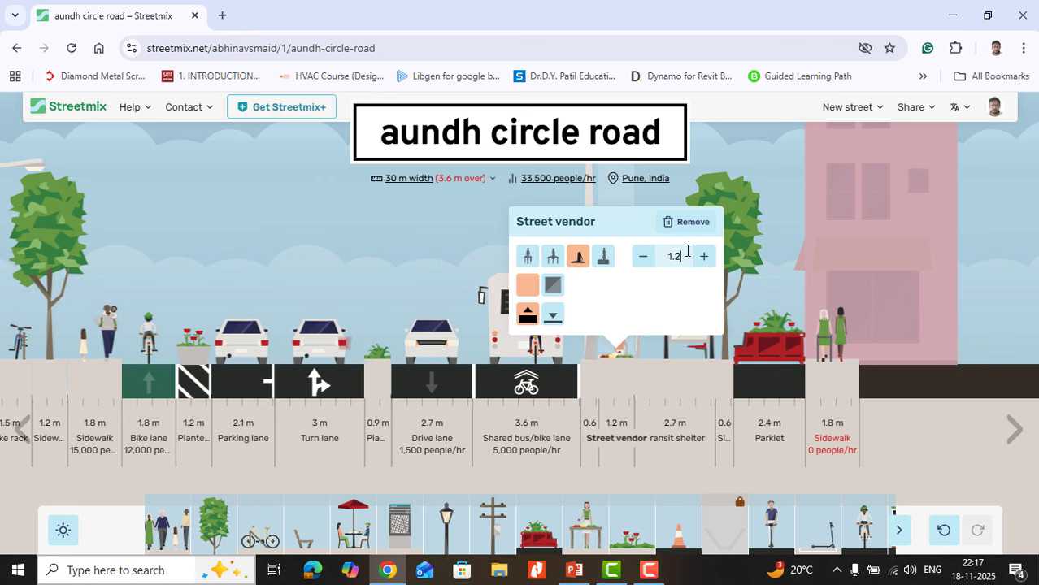
left_click(685, 222)
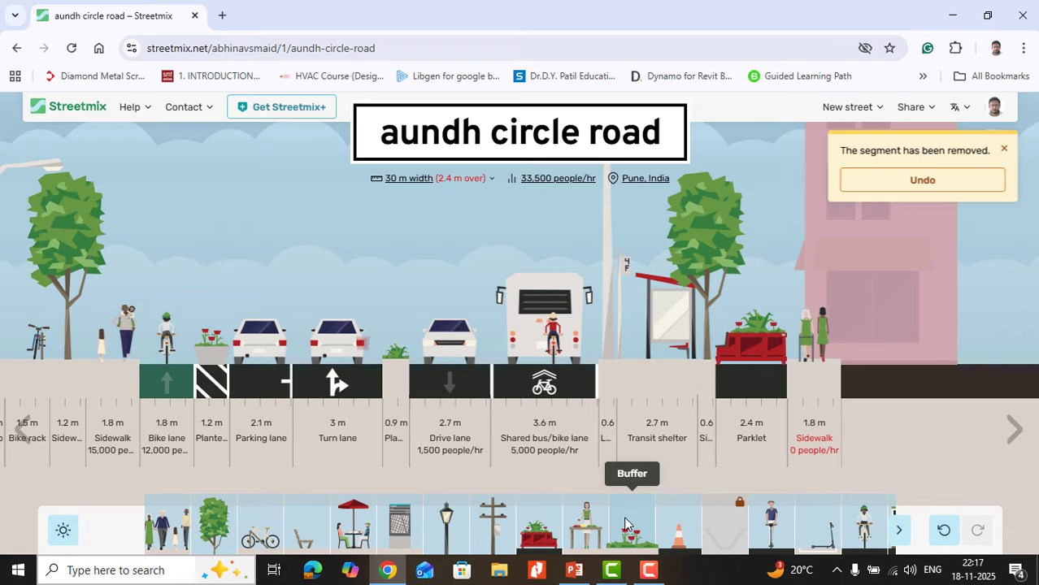
Step: Add a 0.5 m planting strip with flowers between the 0.9 m planting strip and the drive lane
left_click_drag(614, 439, 409, 370)
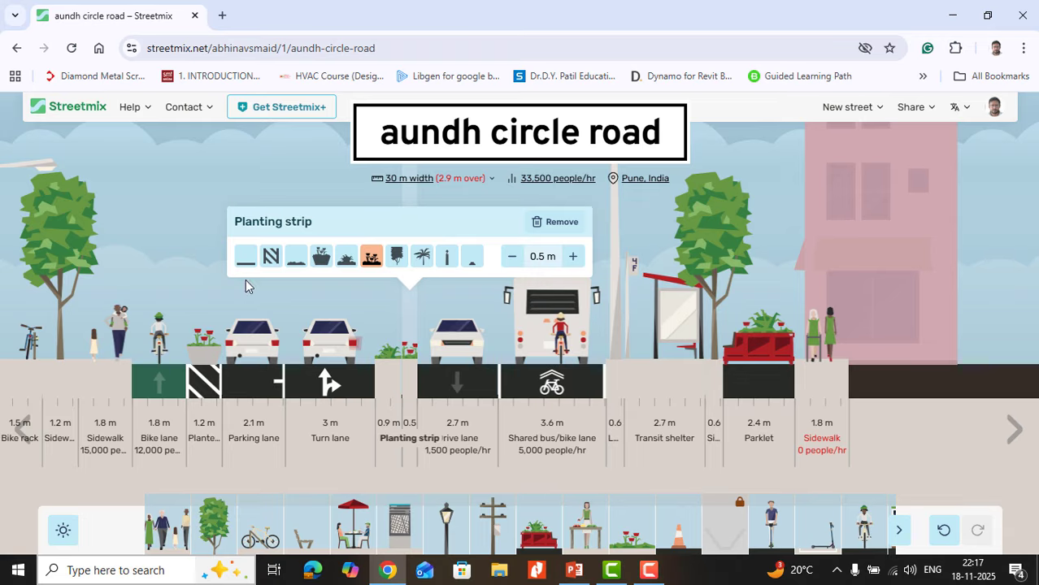
mouse_move(246, 279)
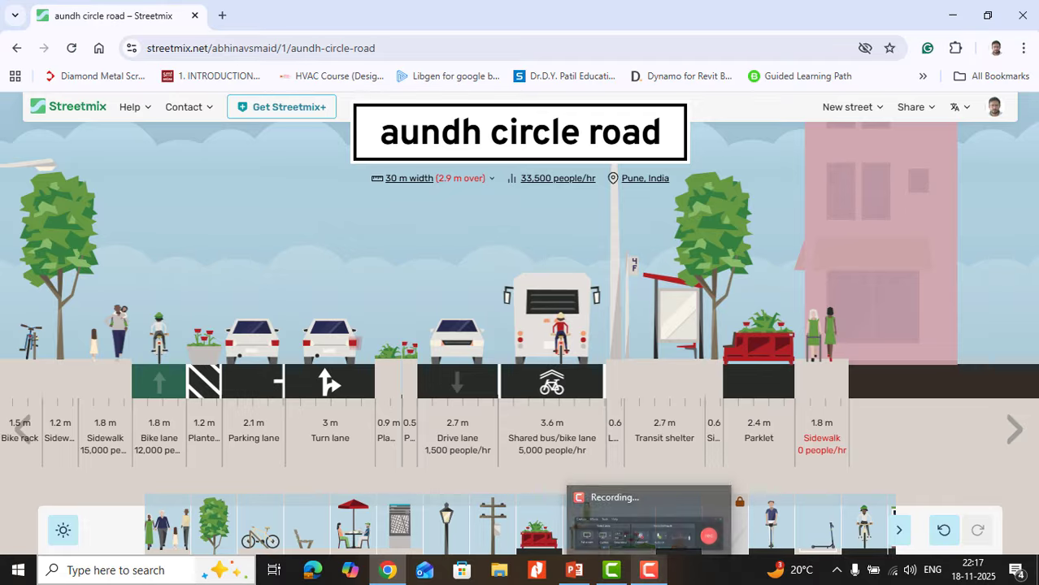
left_click(569, 573)
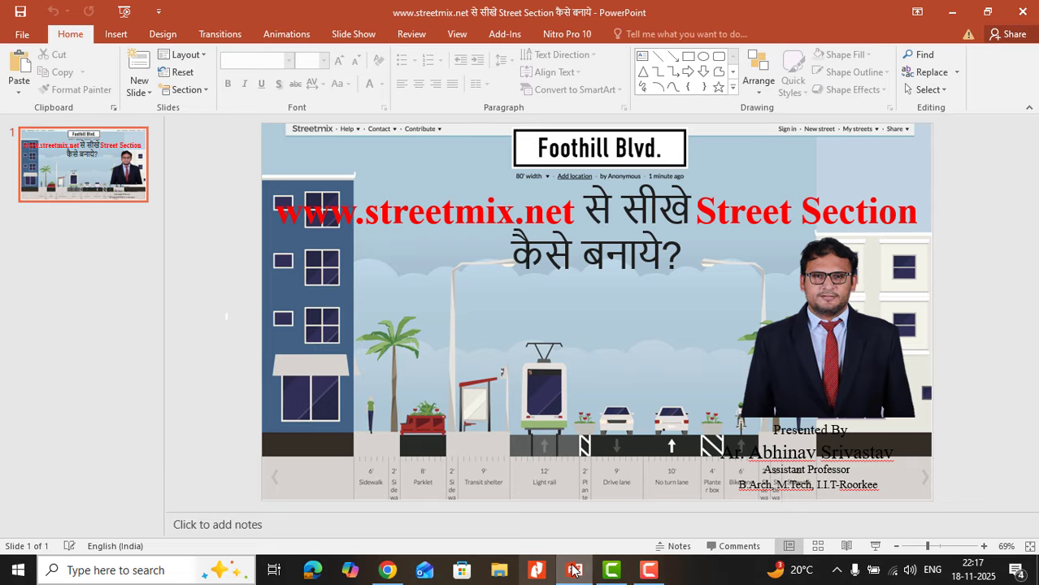
left_click(387, 570)
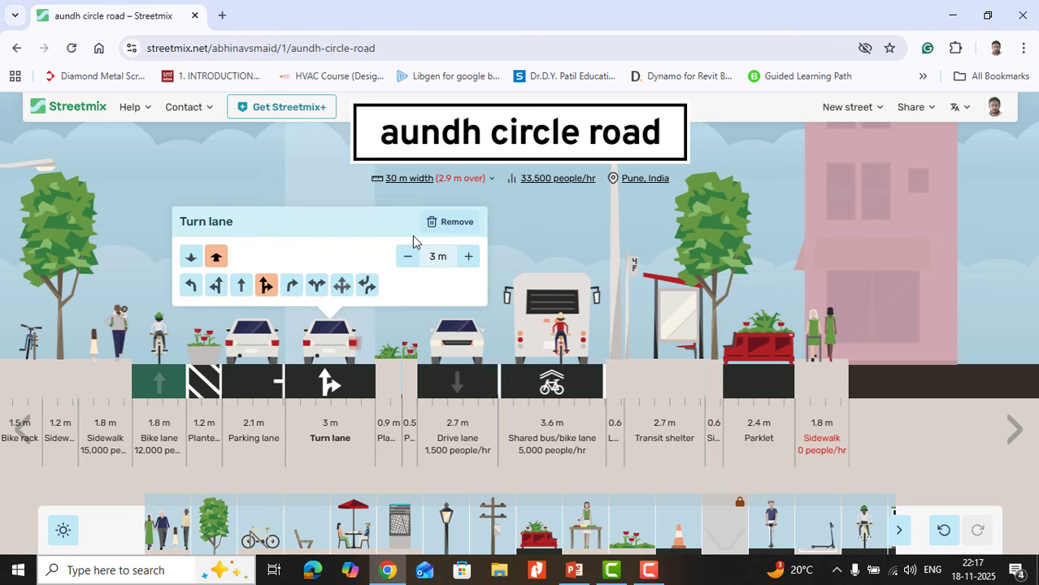
Step: Change both the 0.9 m and the 0.5 m planting strips between the turn lane and the drive lane to plain medians
mouse_move(412, 345)
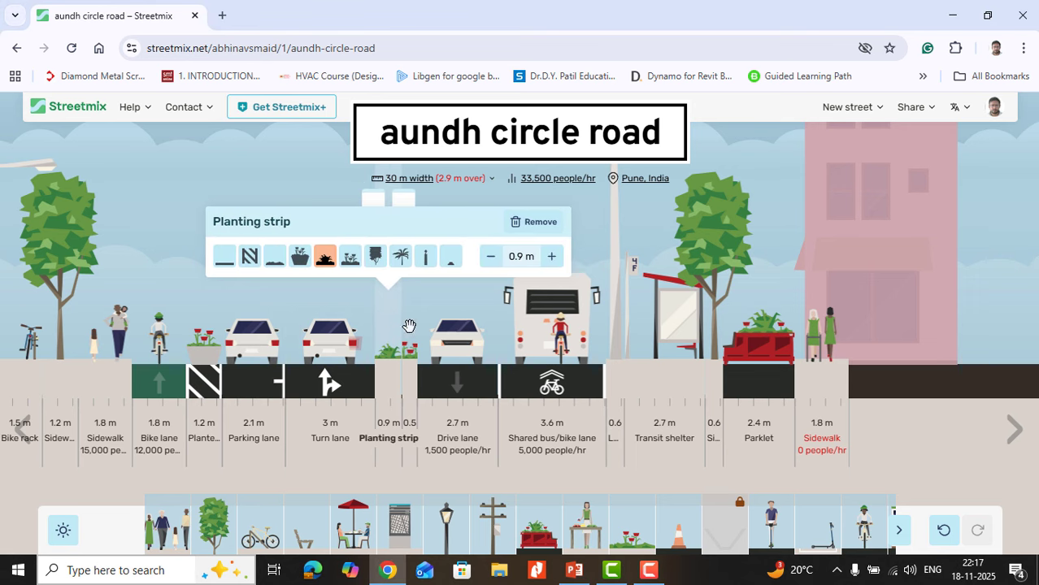
left_click(228, 262)
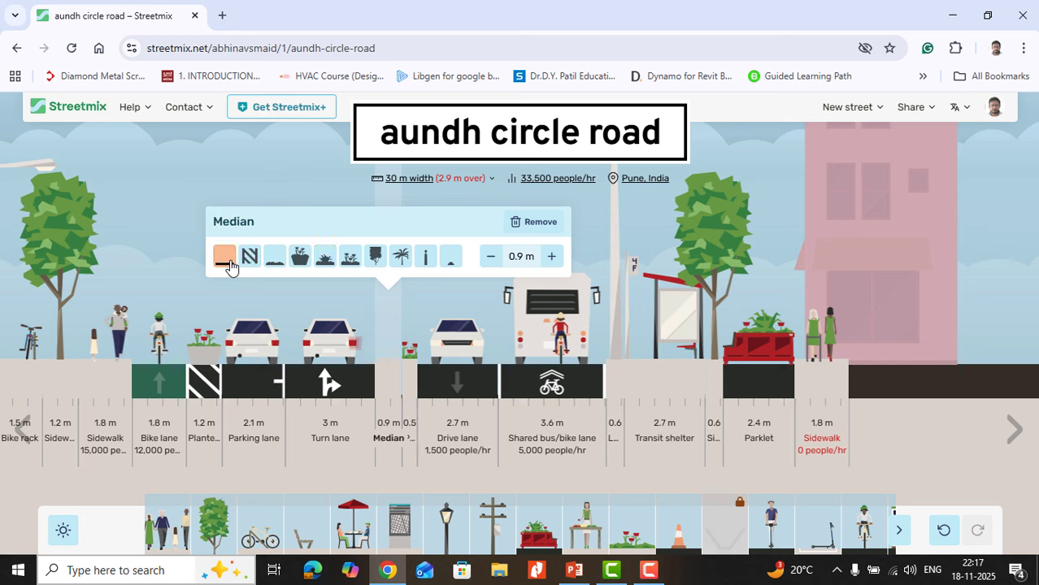
mouse_move(412, 377)
mouse_move(420, 326)
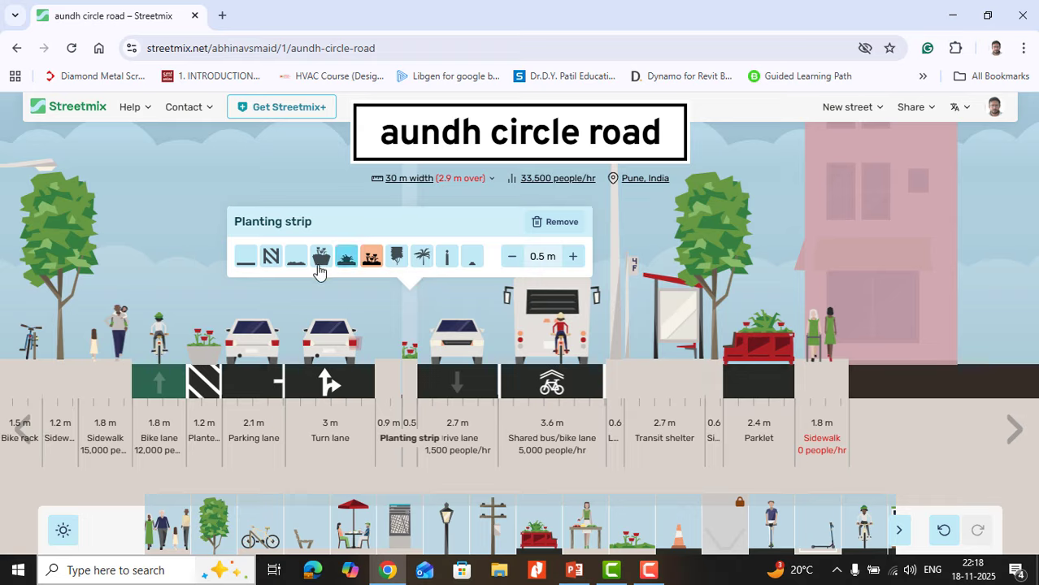
left_click(245, 257)
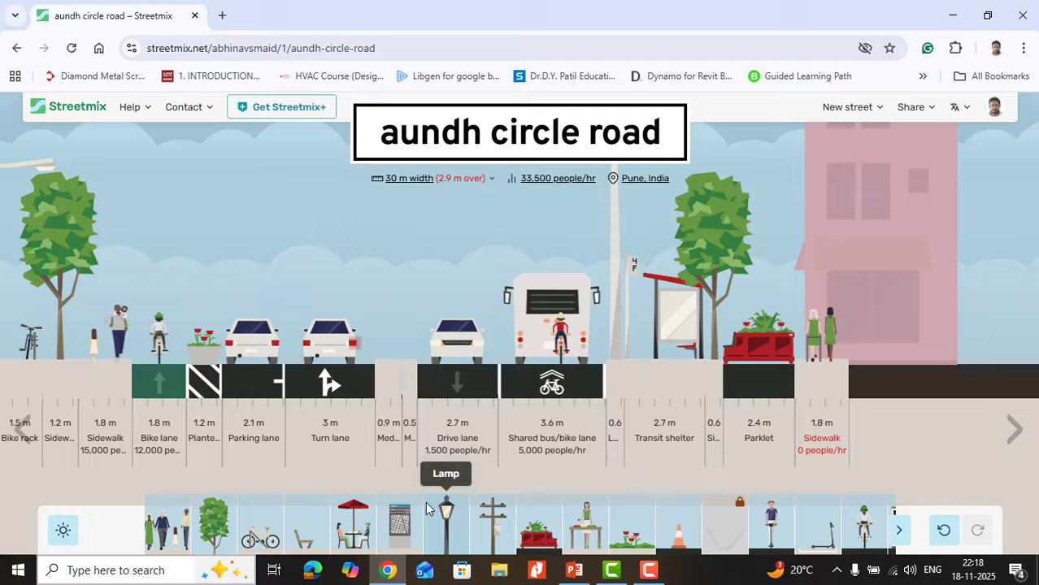
Step: Remove the 0.5 m median beside the drive lane and the parklet beside the building-side sidewalk
mouse_move(406, 398)
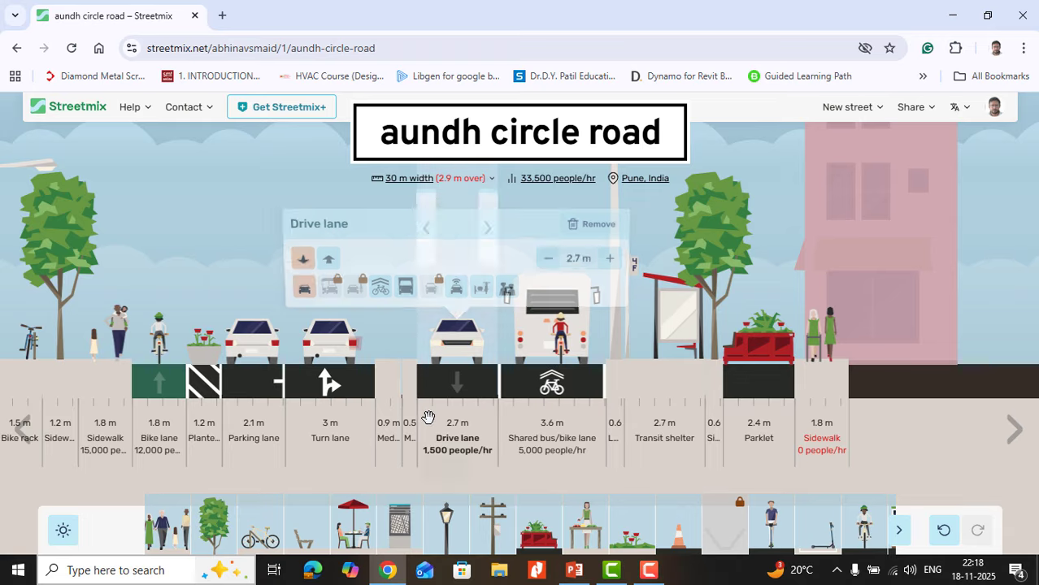
mouse_move(415, 439)
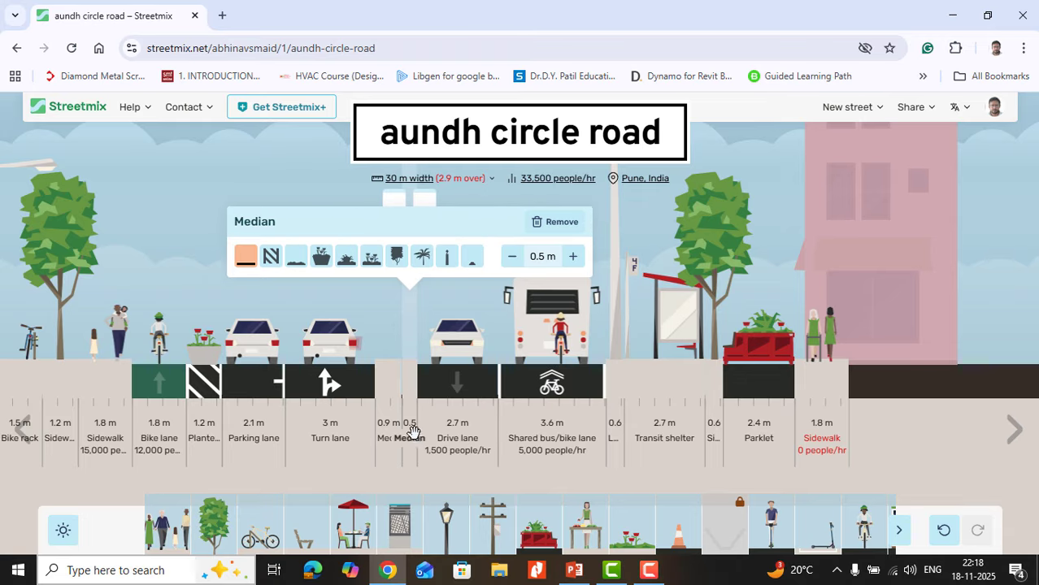
mouse_move(406, 204)
left_click_drag(412, 412, 424, 534)
mouse_move(731, 389)
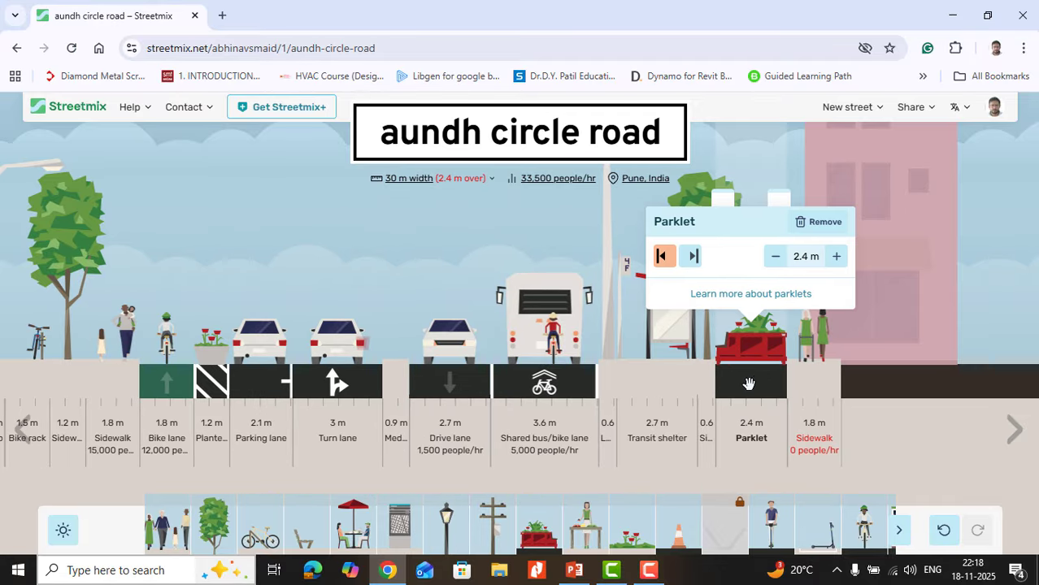
left_click_drag(748, 383, 678, 553)
mouse_move(779, 378)
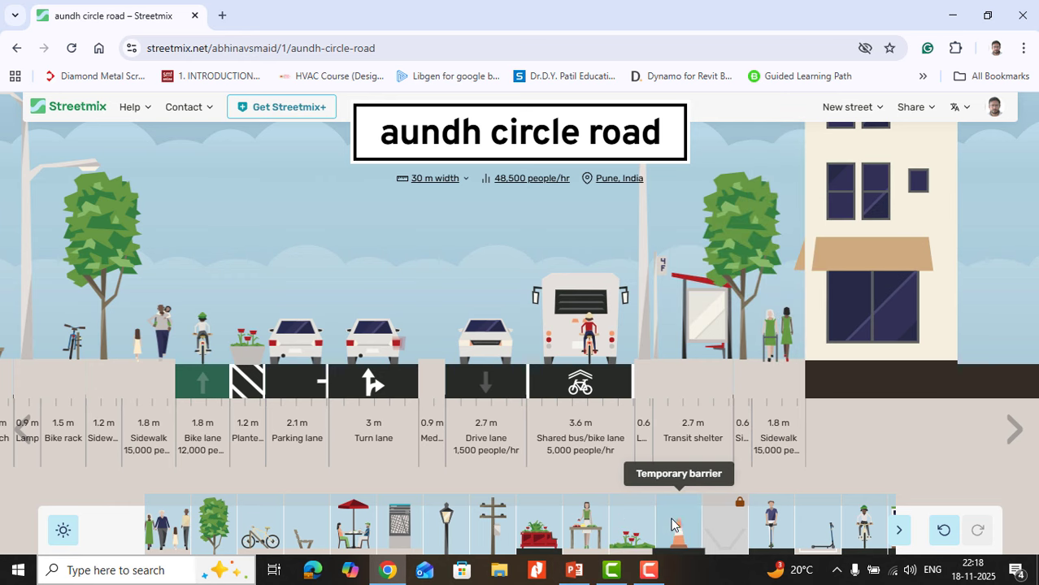
Step: Try a 0.5 m temporary barrier between the lamp and the transit shelter as traffic cone, Jersey barrier and barricade, and remove it
left_click_drag(672, 521, 651, 374)
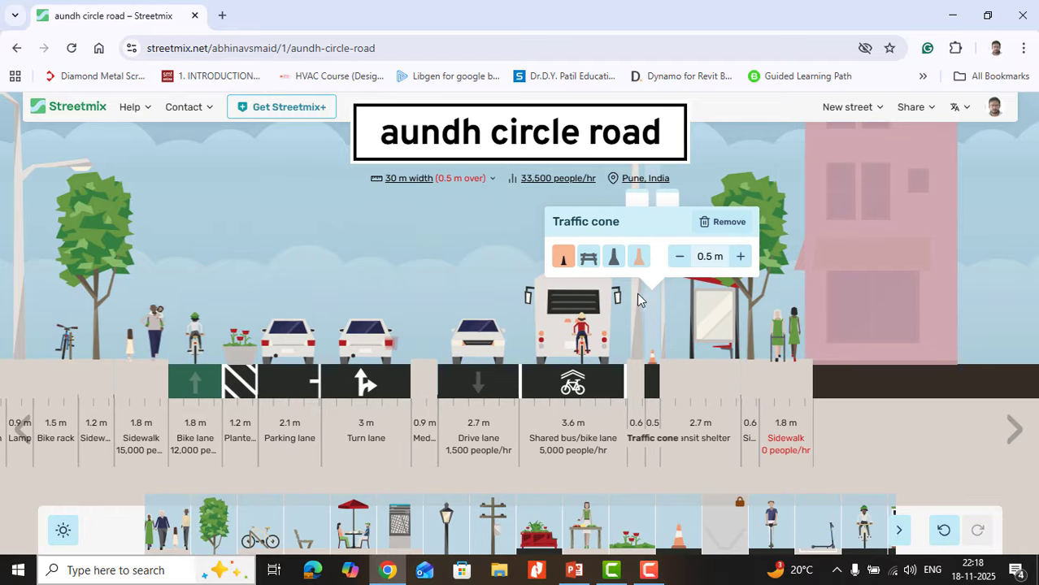
left_click(613, 259)
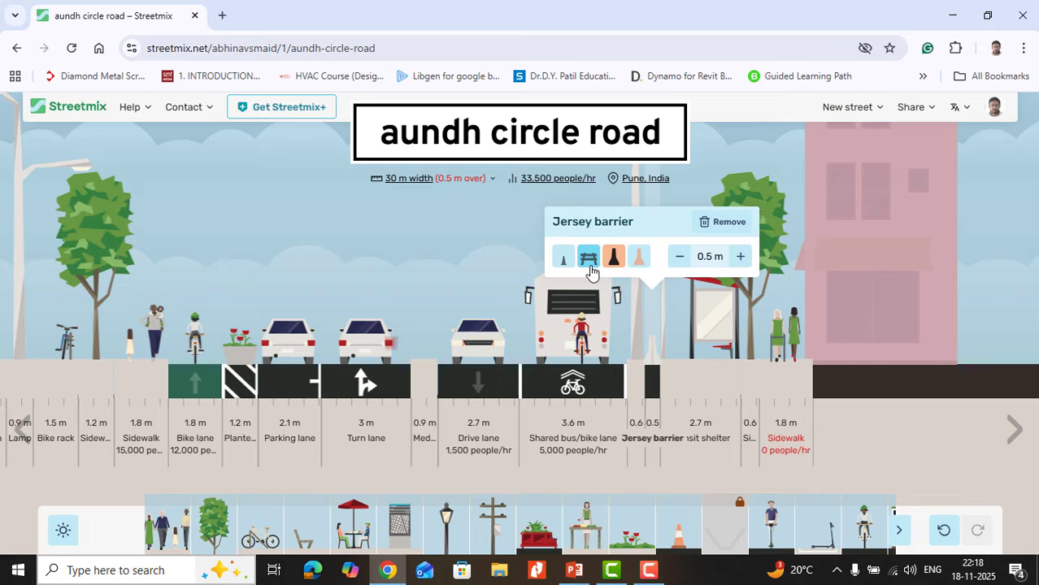
left_click(589, 260)
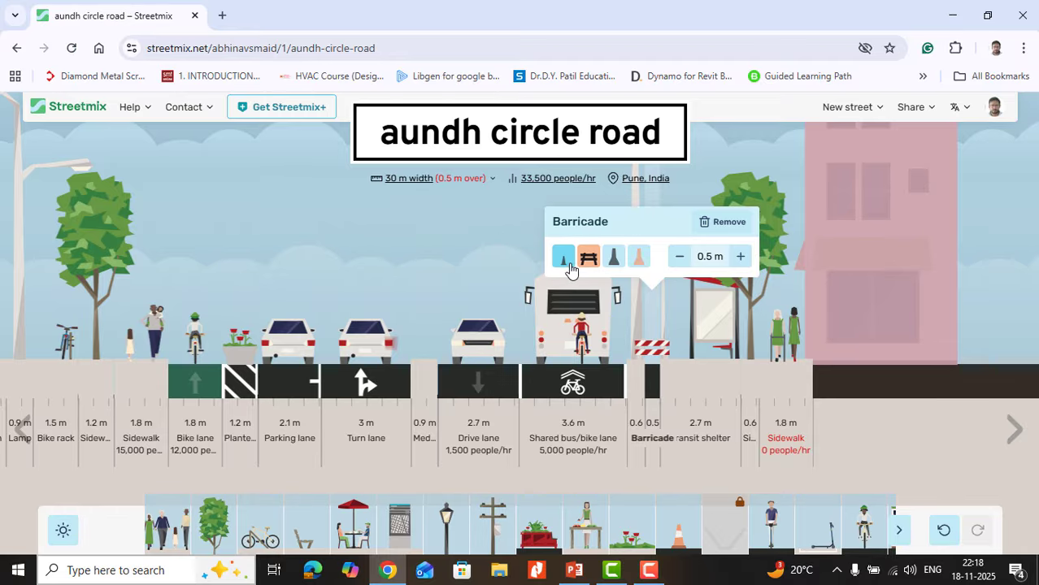
left_click(564, 258)
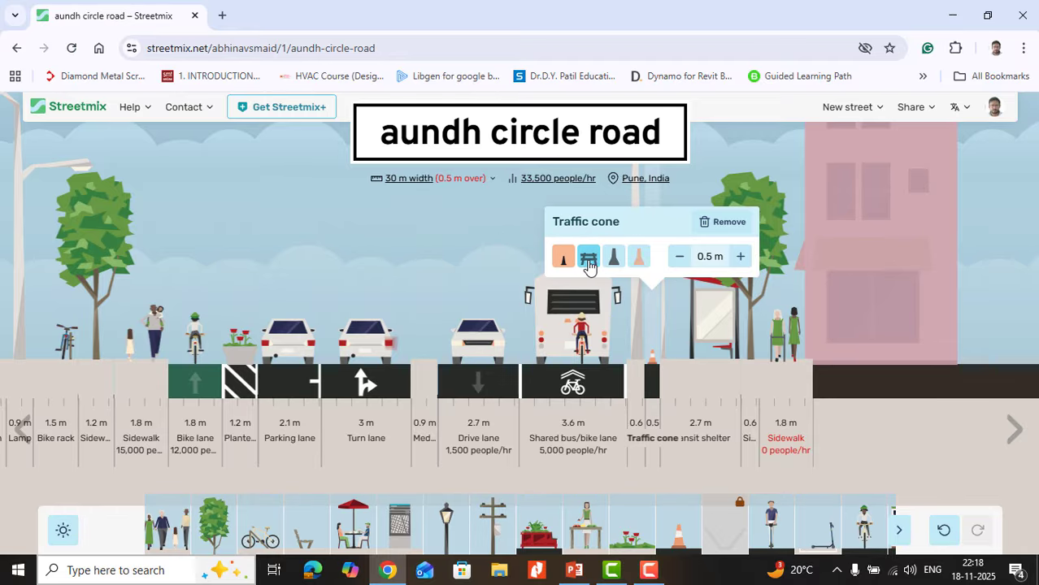
left_click(727, 223)
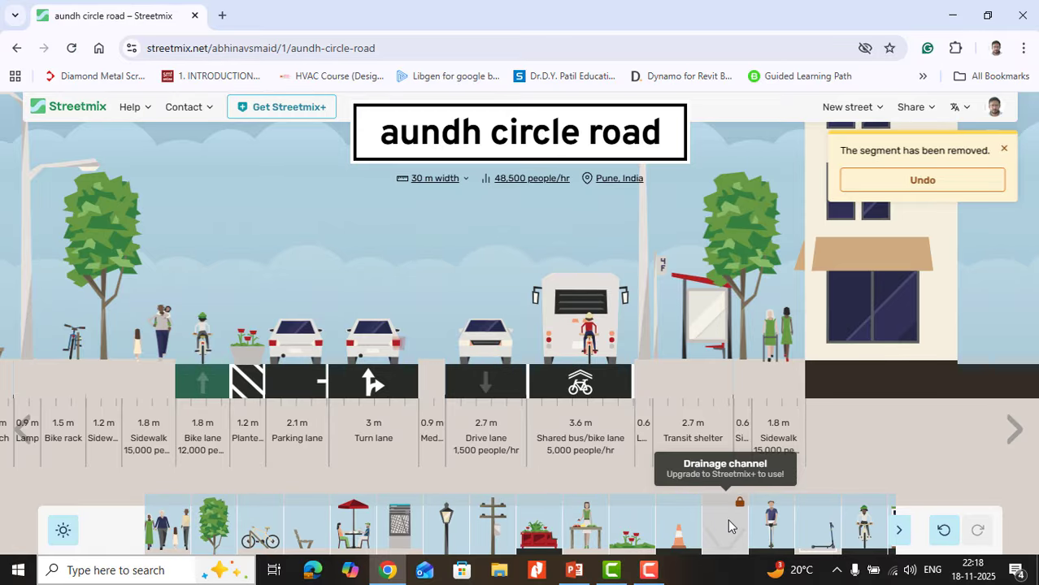
Step: Add a 1.5 m electric scooter lane between the lamp and the transit shelter, and try a 1.5 m scooter drop zone beside it before removing the zone
left_click_drag(771, 532, 660, 422)
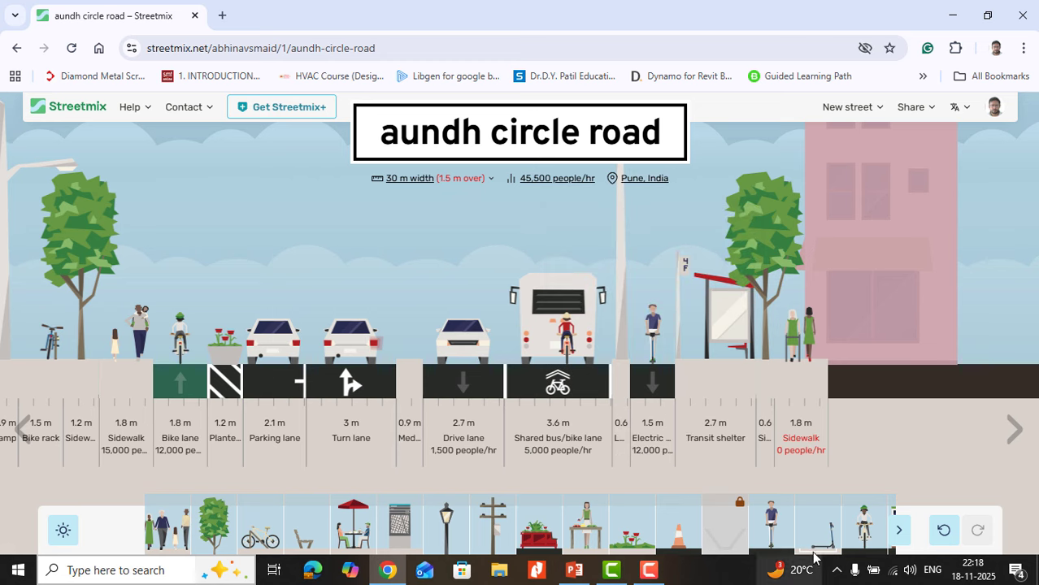
left_click_drag(820, 532, 631, 378)
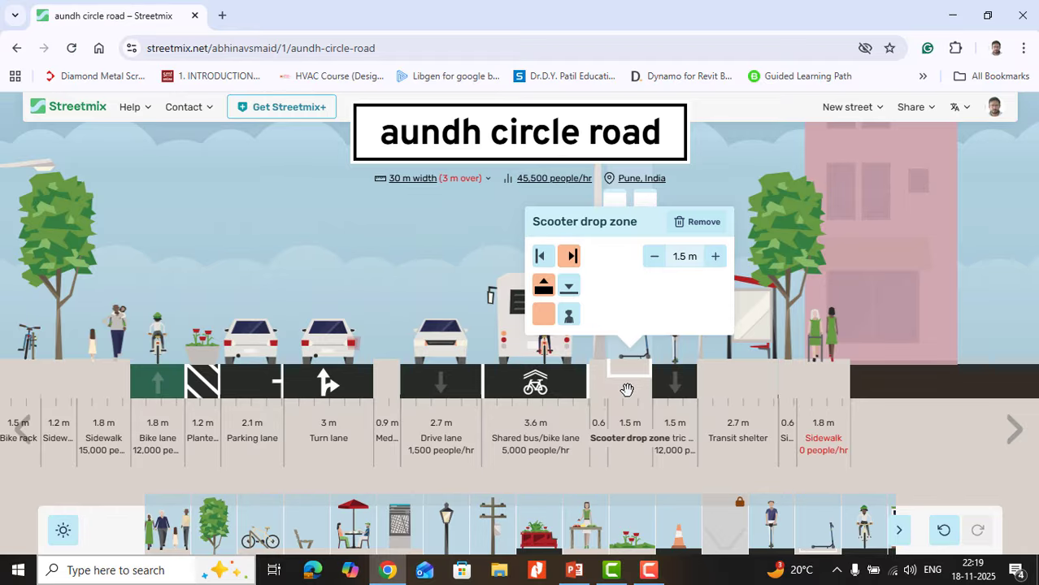
left_click_drag(649, 409, 772, 487)
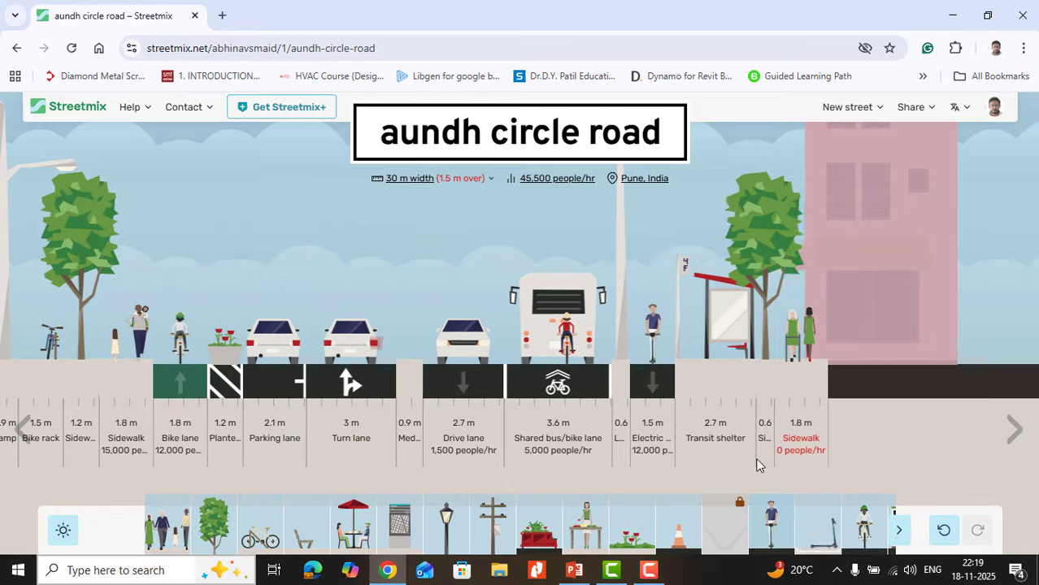
Step: Remove the electric scooter lane, and try a 2 m bikeshare station between the sidewalk and the bike lane before removing it
left_click_drag(655, 384, 769, 500)
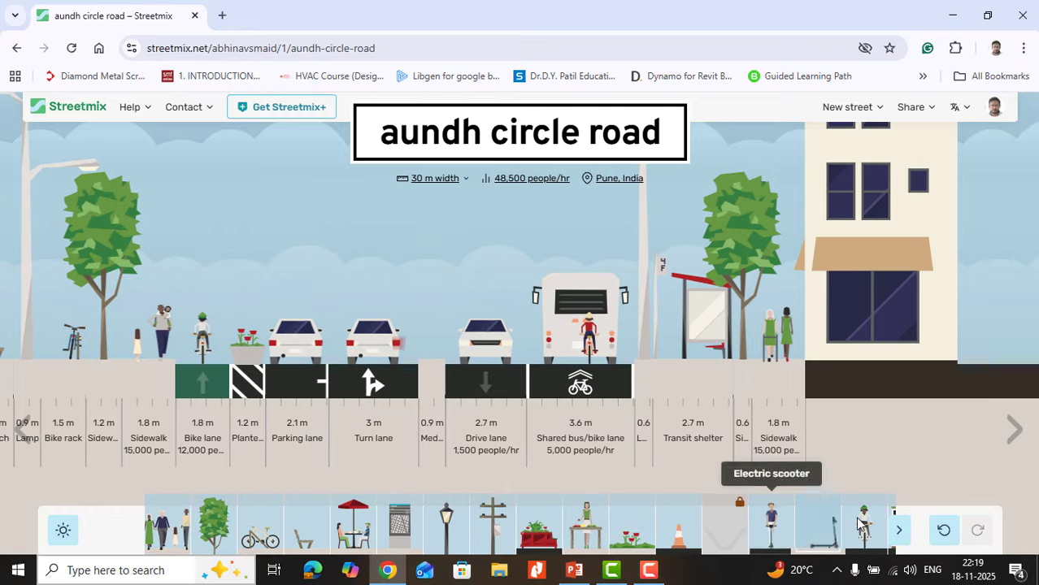
left_click(898, 530)
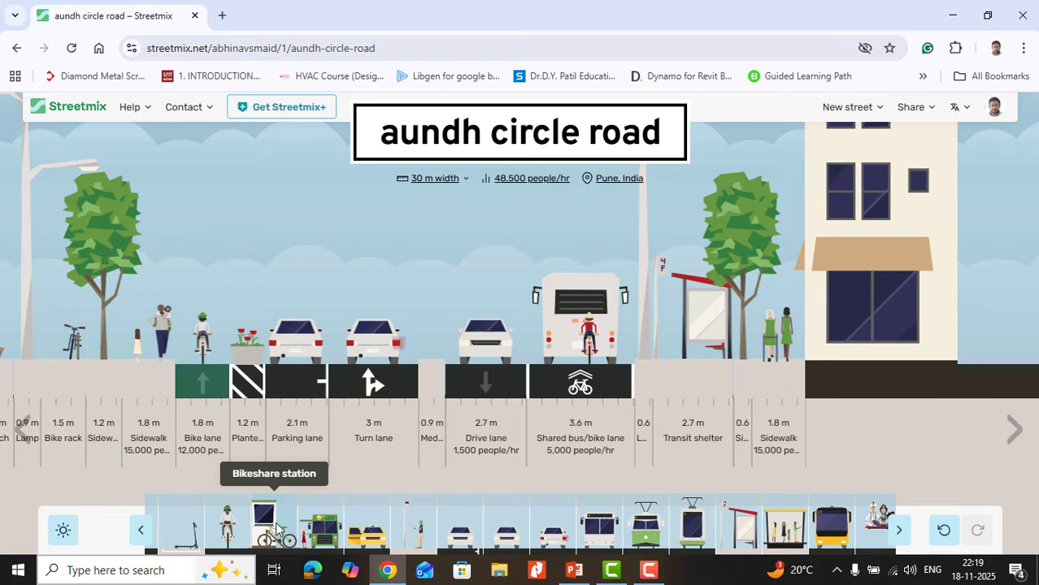
left_click_drag(275, 528, 175, 404)
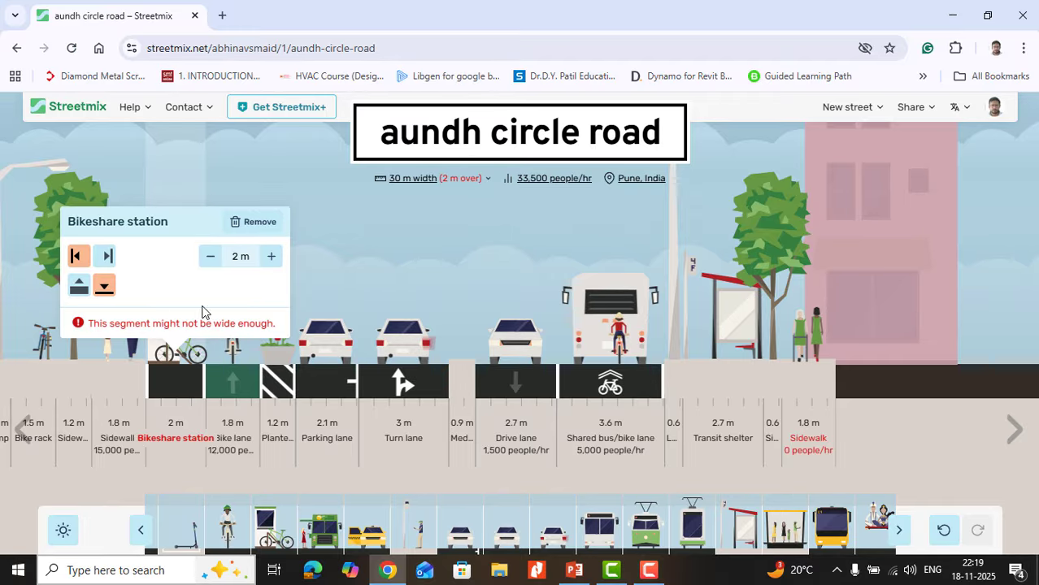
left_click_drag(175, 382, 211, 512)
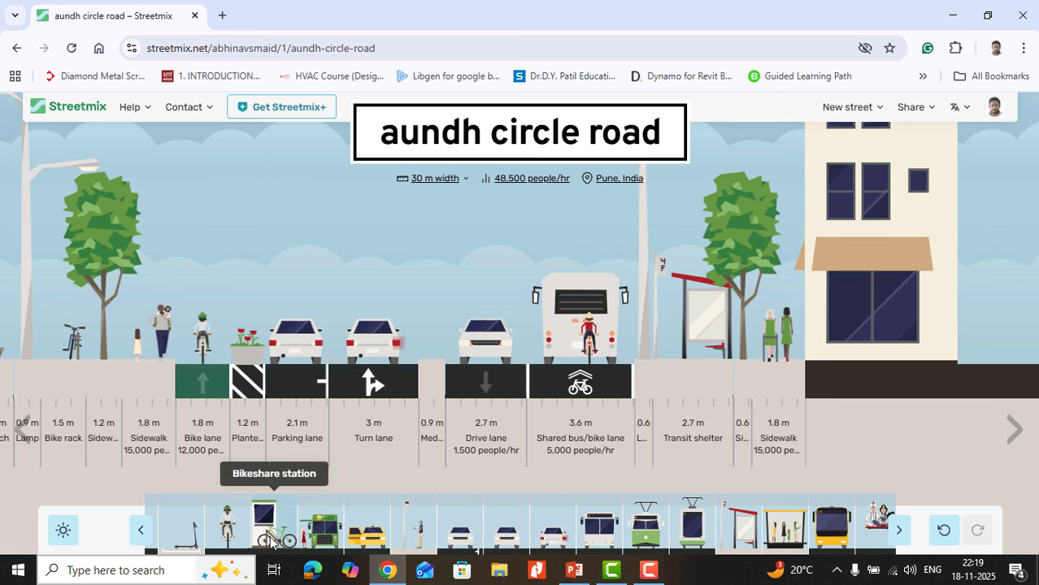
Step: Remove the 2.1 m parking lane between the planting strip and the turn lane
mouse_move(271, 321)
left_click_drag(293, 350, 248, 508)
mouse_move(340, 347)
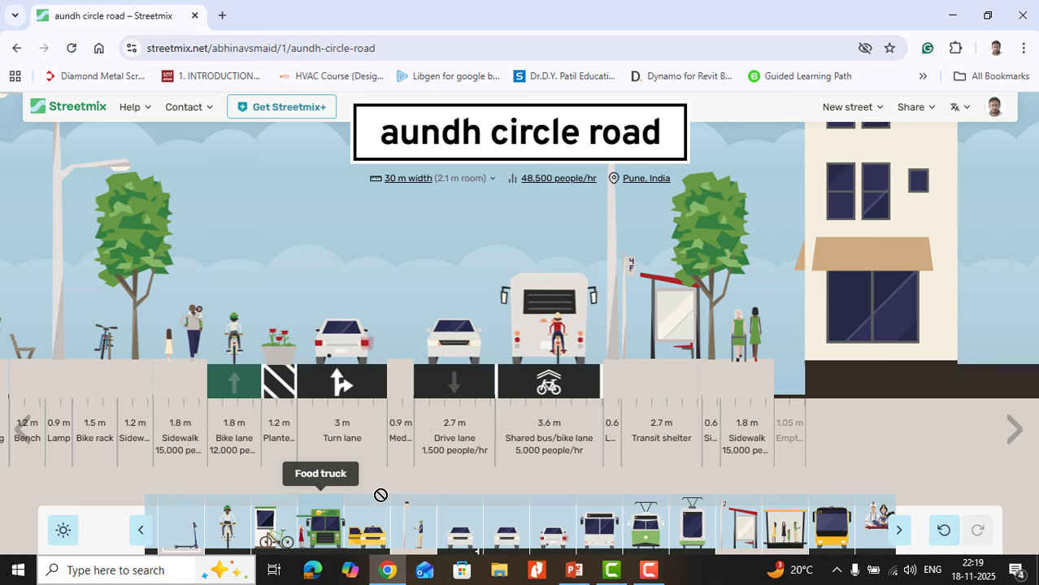
Step: Try a 3 m food truck between the lamp and the transit shelter, and place a 2 m taxi loading zone beside the planting strip
left_click_drag(380, 495, 617, 361)
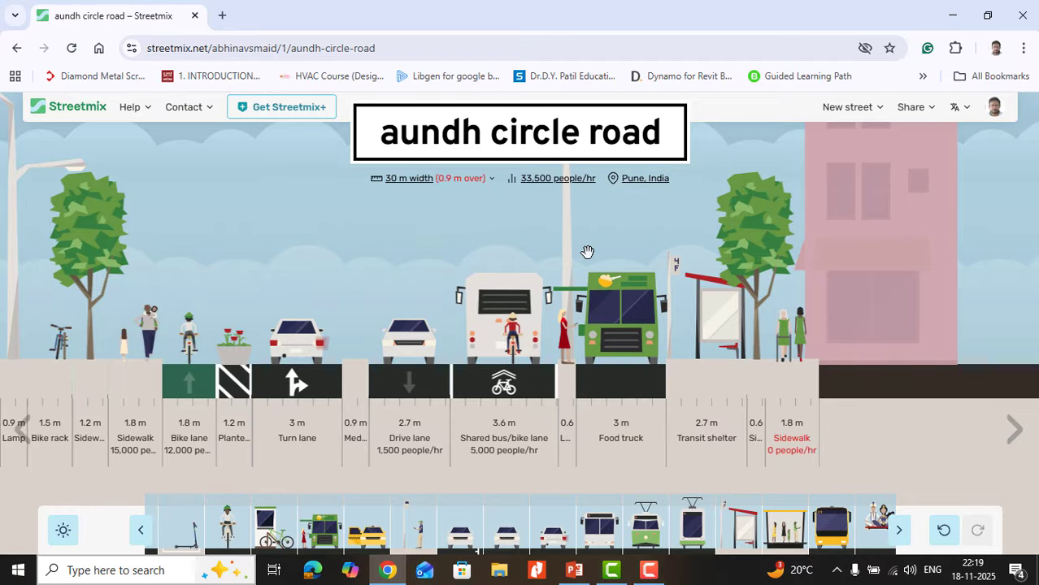
mouse_move(563, 398)
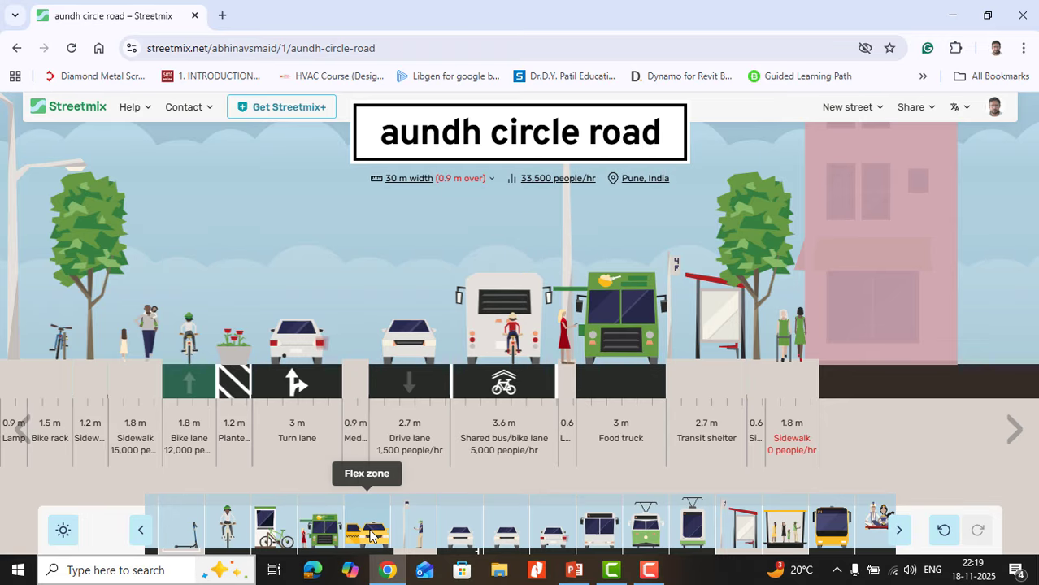
left_click_drag(370, 534, 247, 317)
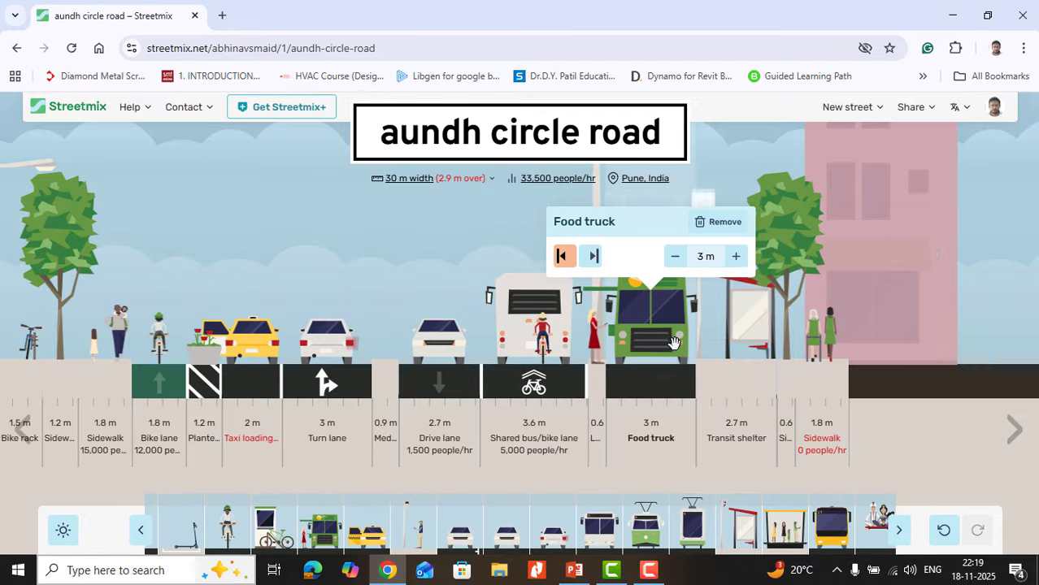
left_click_drag(652, 365, 608, 498)
mouse_move(330, 379)
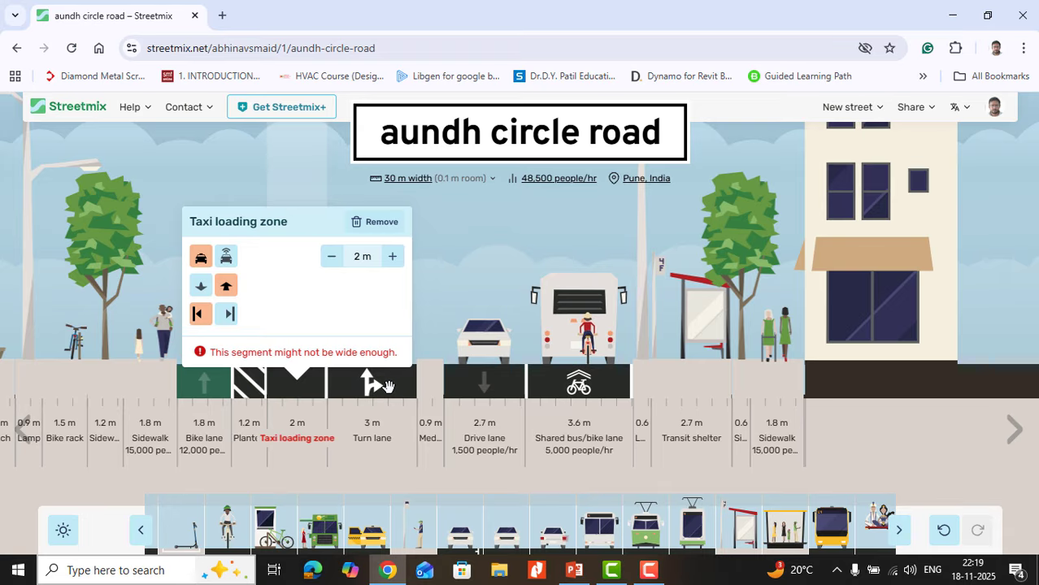
Step: Remove the 1.8 m sidewalk next to the building beyond the transit shelter
mouse_move(769, 328)
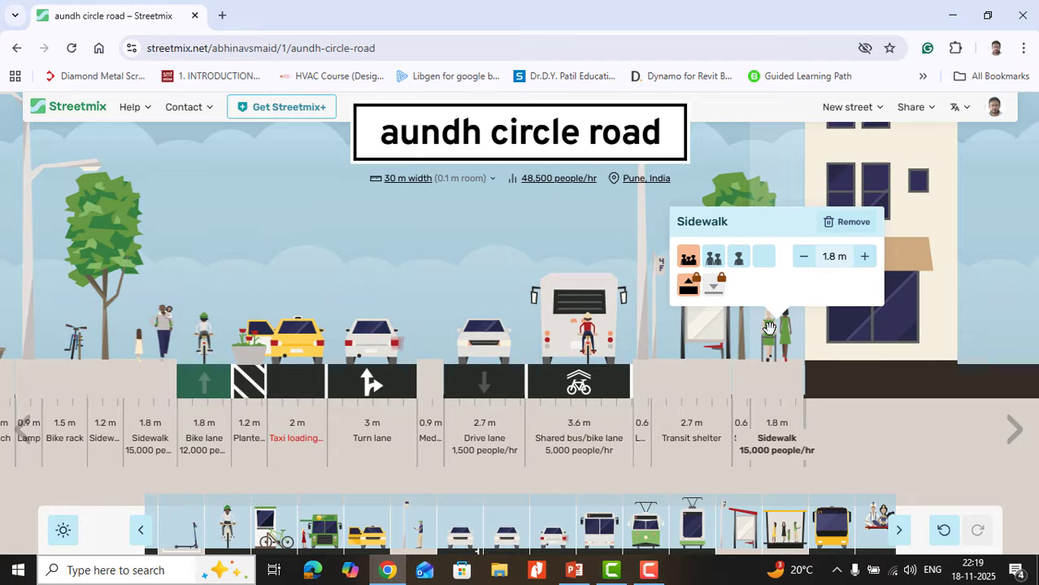
left_click_drag(769, 327, 764, 500)
mouse_move(318, 398)
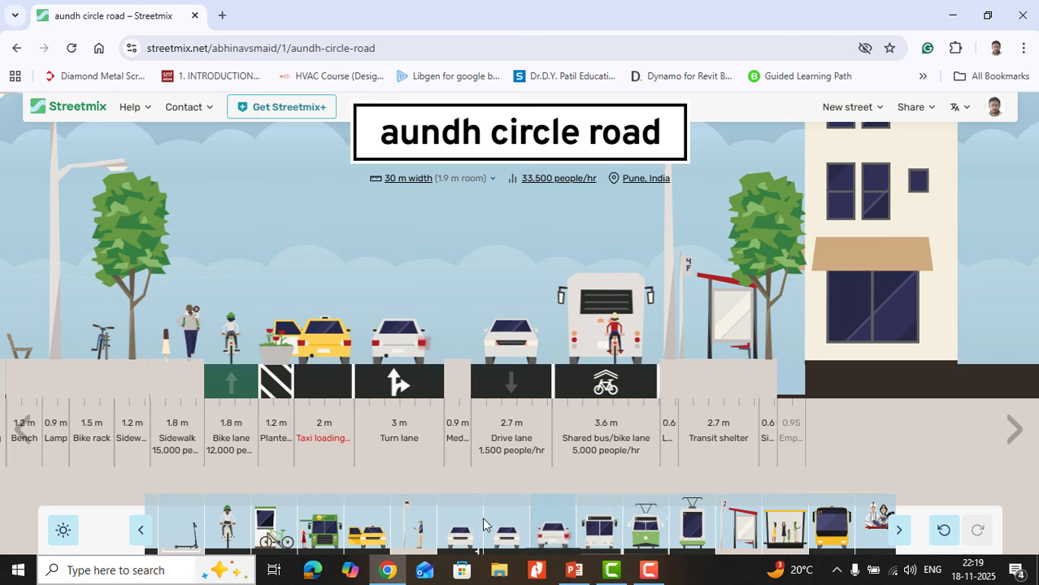
Step: Replace the taxi loading zone with a 2 m parking lane between the planting strip and the turn lane
left_click_drag(419, 538, 568, 332)
left_click_drag(541, 379, 282, 351)
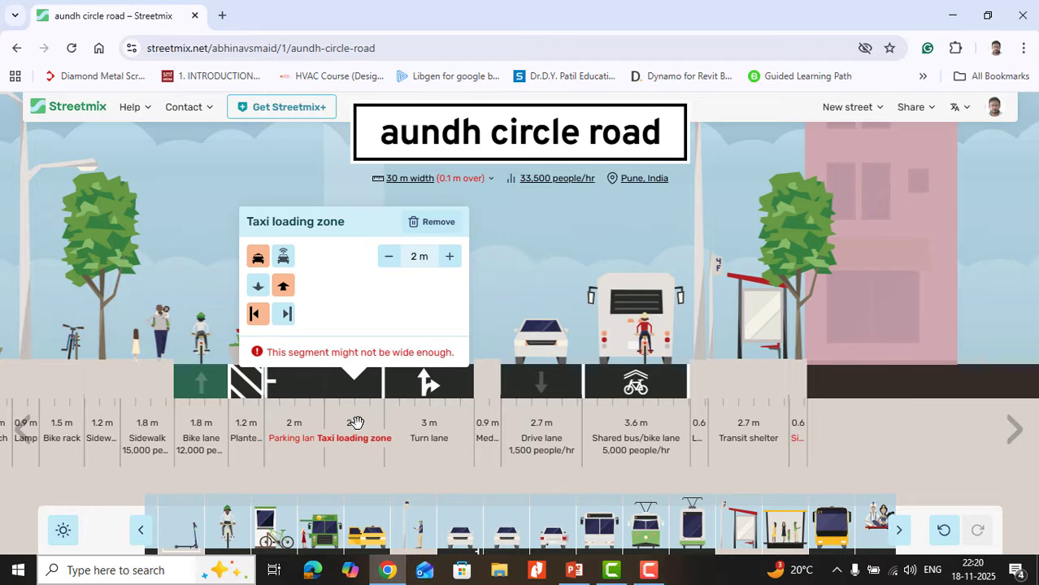
left_click_drag(355, 424, 380, 505)
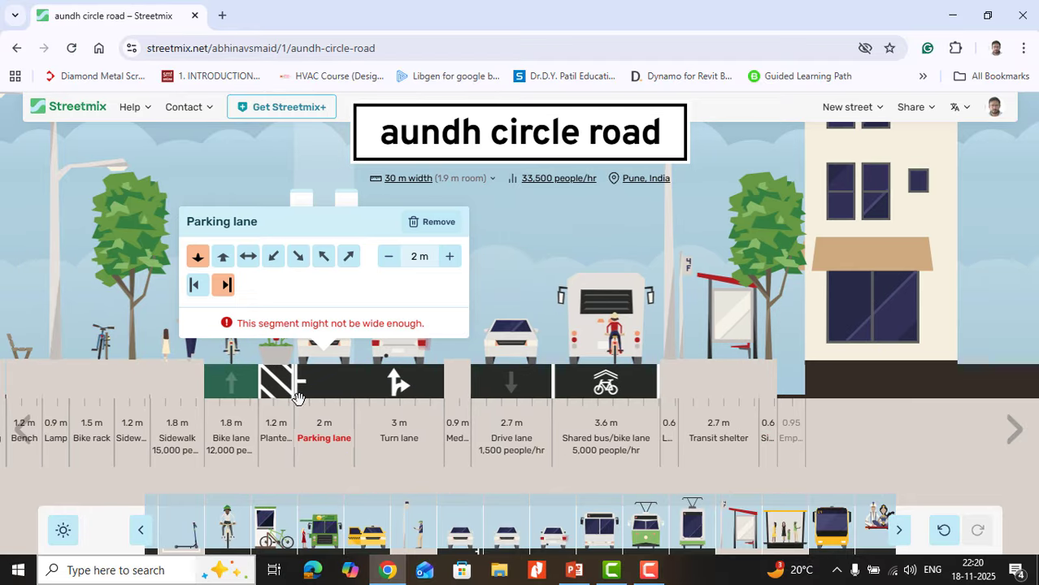
Step: Try outbound and perpendicular parking on the 2 m parking lane, and remove the lane
left_click(222, 258)
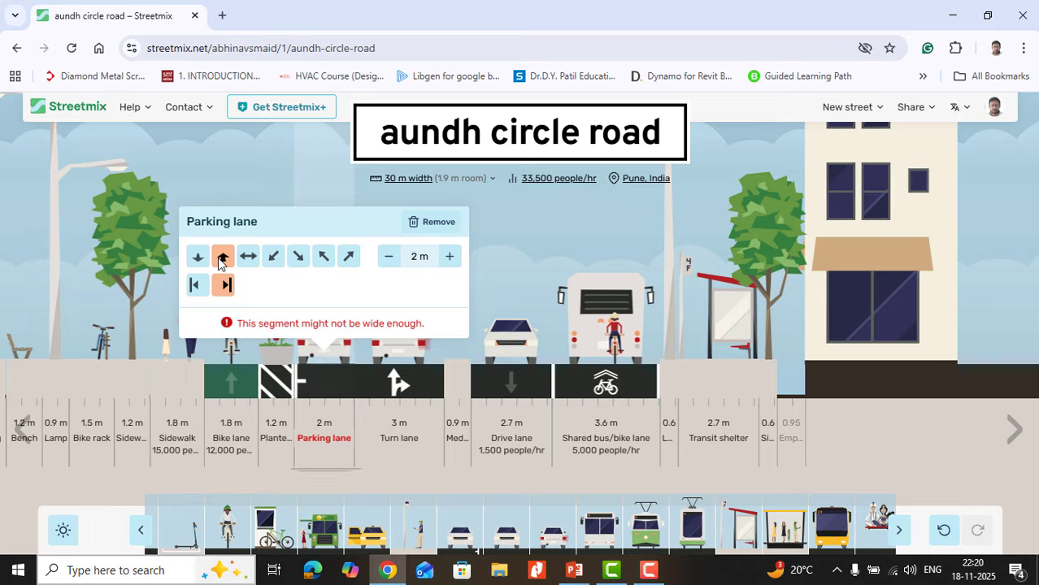
left_click(249, 259)
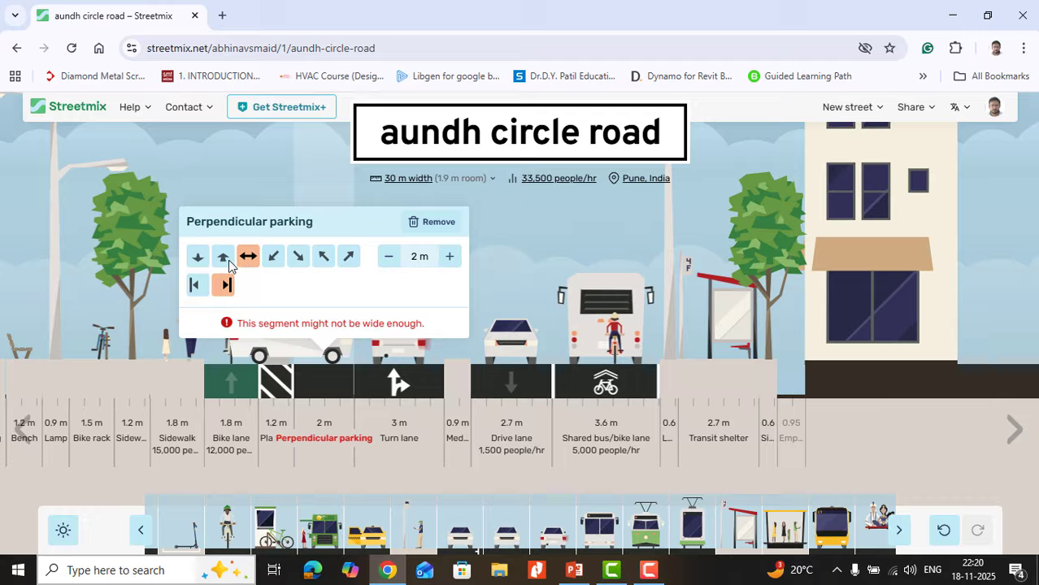
left_click(224, 258)
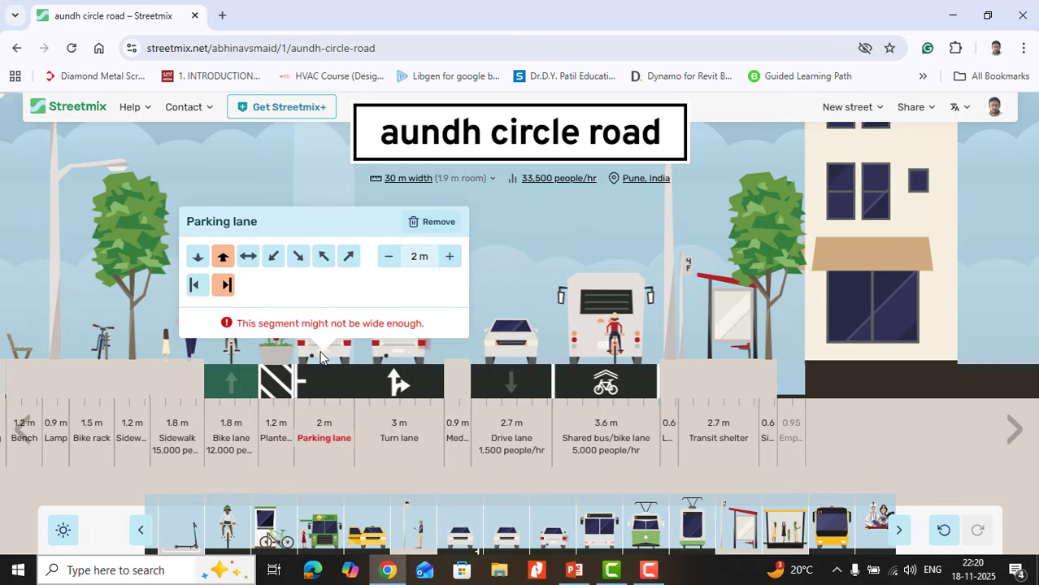
left_click(433, 222)
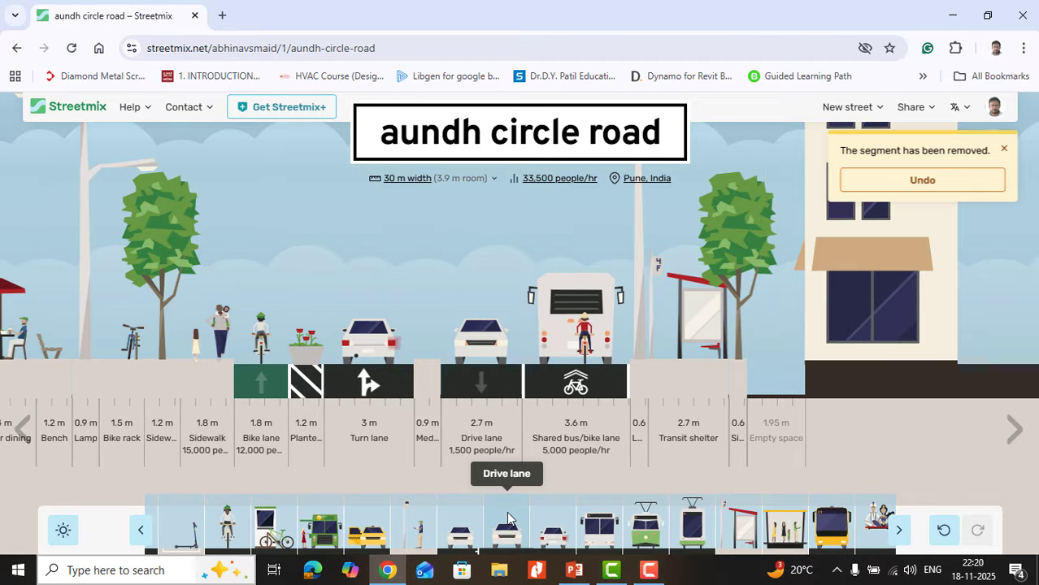
Step: Try a 3 m drive lane between the turn lane and the median in both travel directions, and remove it
left_click_drag(506, 522, 414, 412)
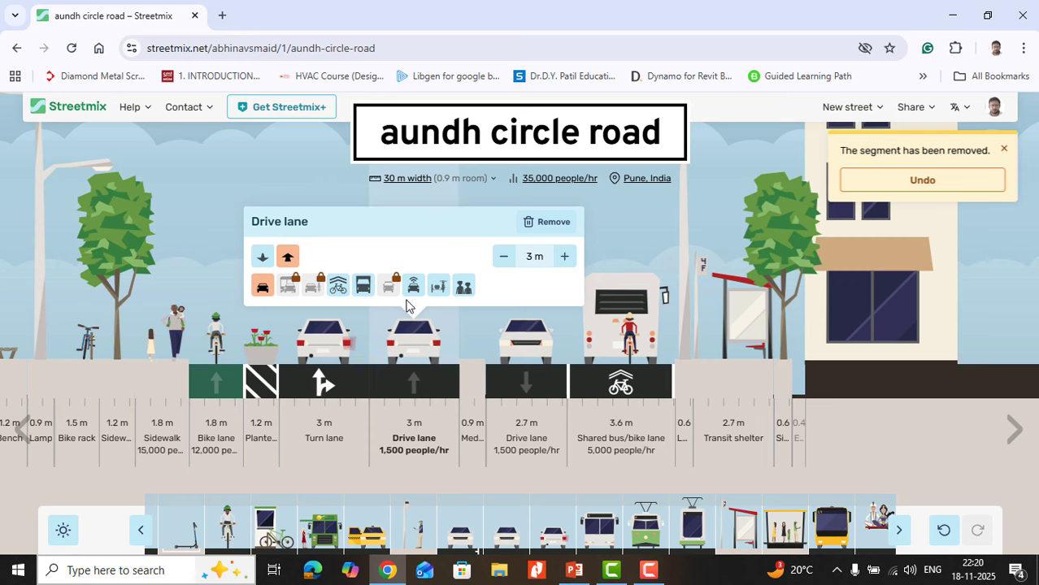
left_click(260, 258)
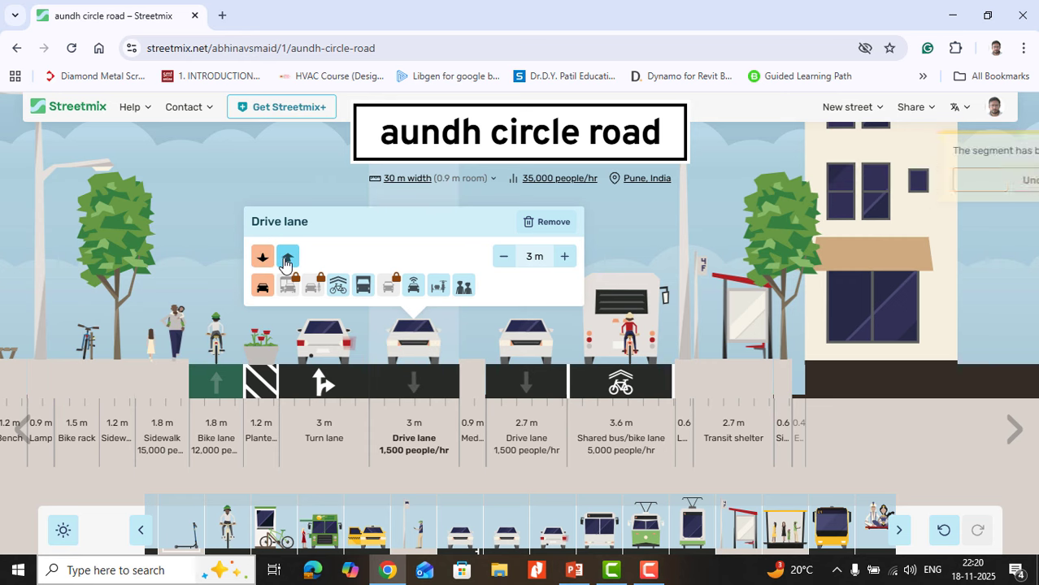
left_click(287, 257)
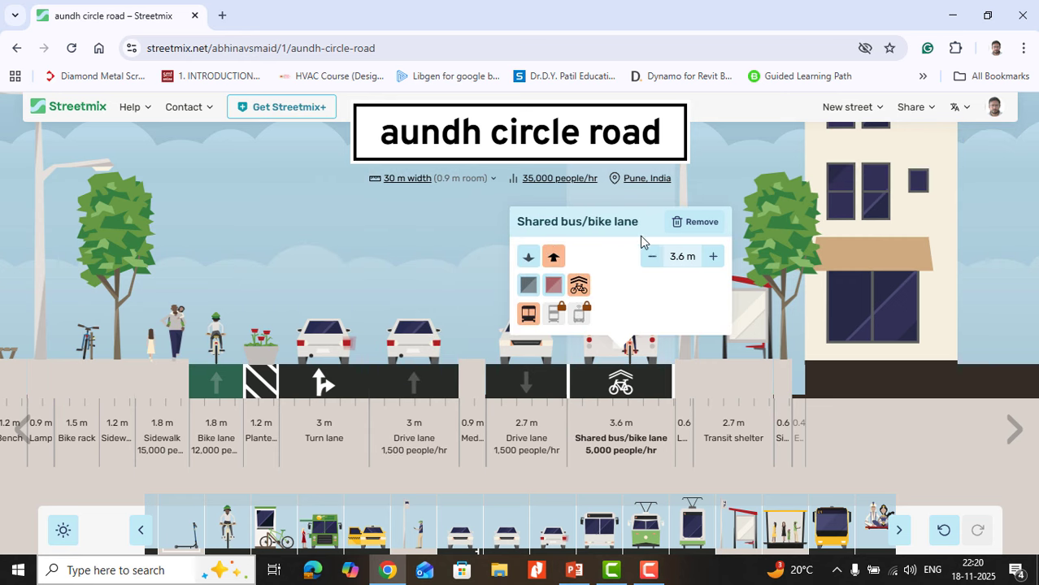
left_click(546, 222)
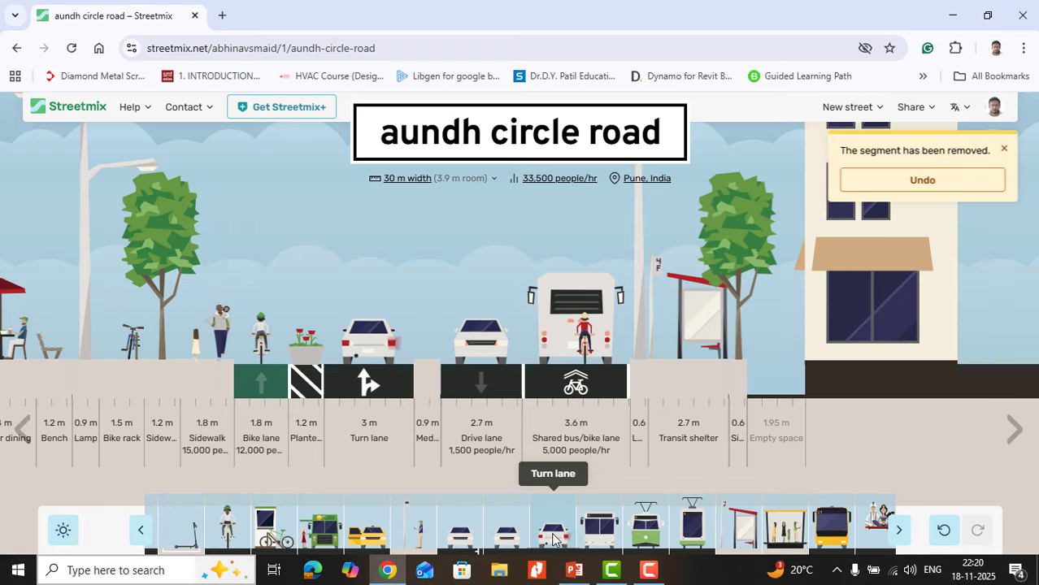
Step: Add a 3 m turn lane between the existing turn lane and the median, and set both turn lanes to left and straight
left_click_drag(553, 538, 400, 349)
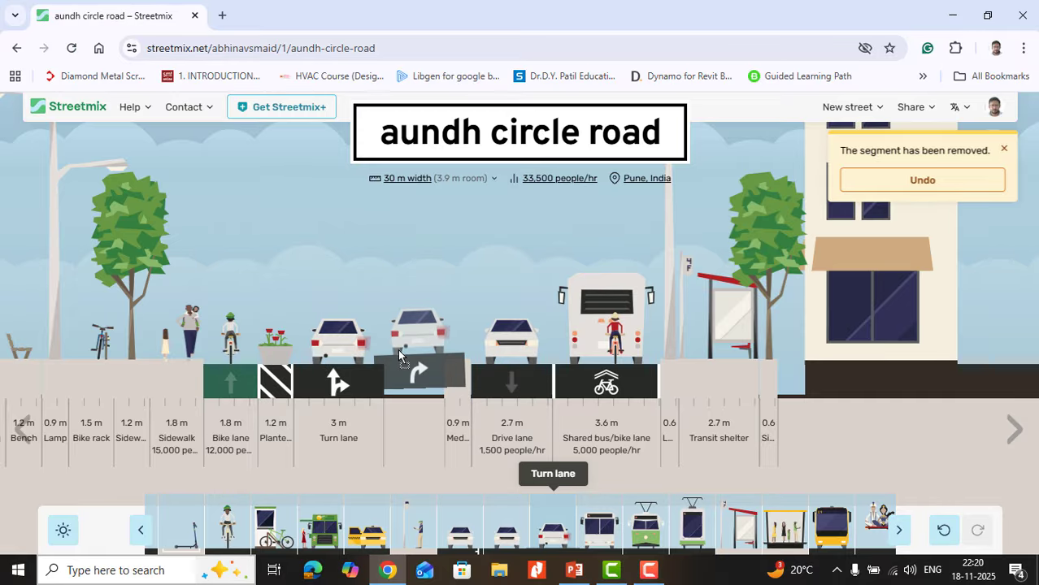
mouse_move(433, 402)
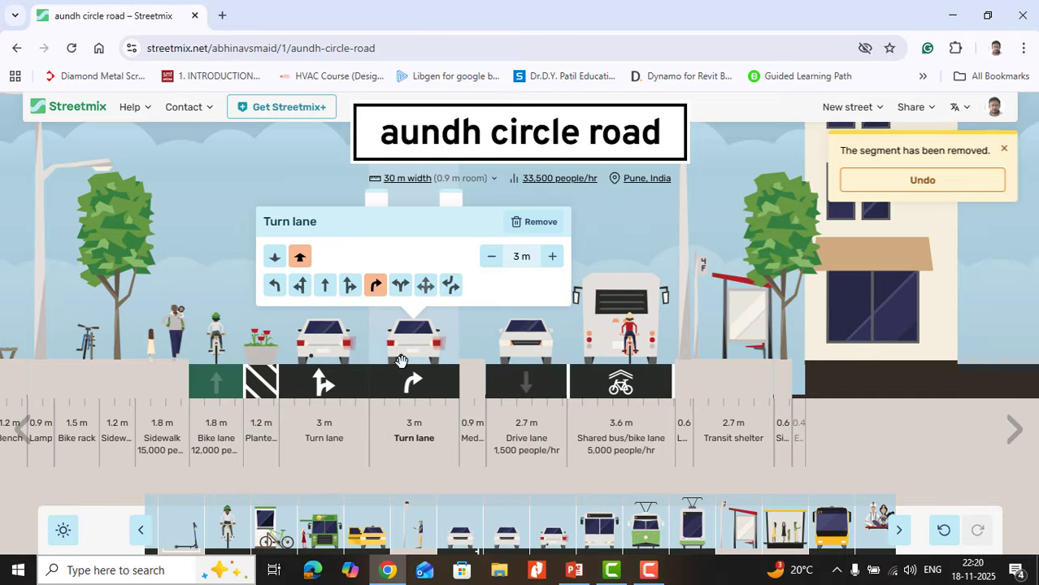
left_click(425, 284)
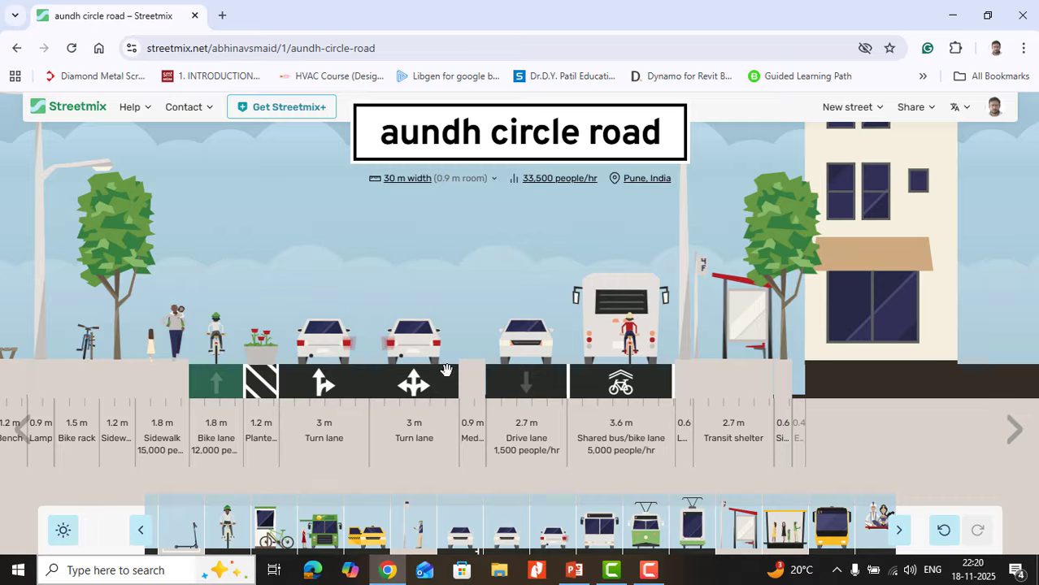
mouse_move(419, 434)
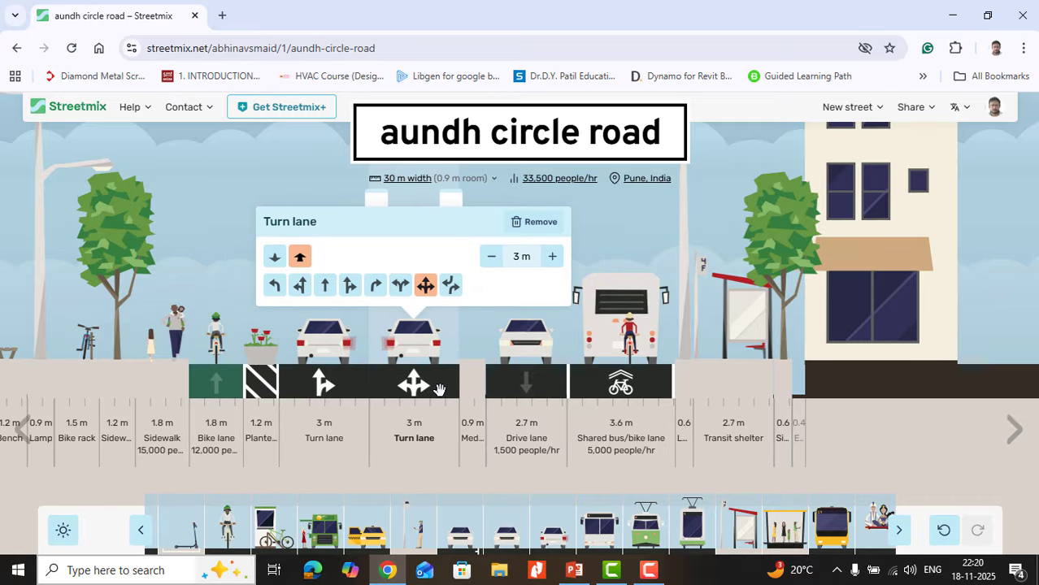
left_click(300, 284)
mouse_move(603, 364)
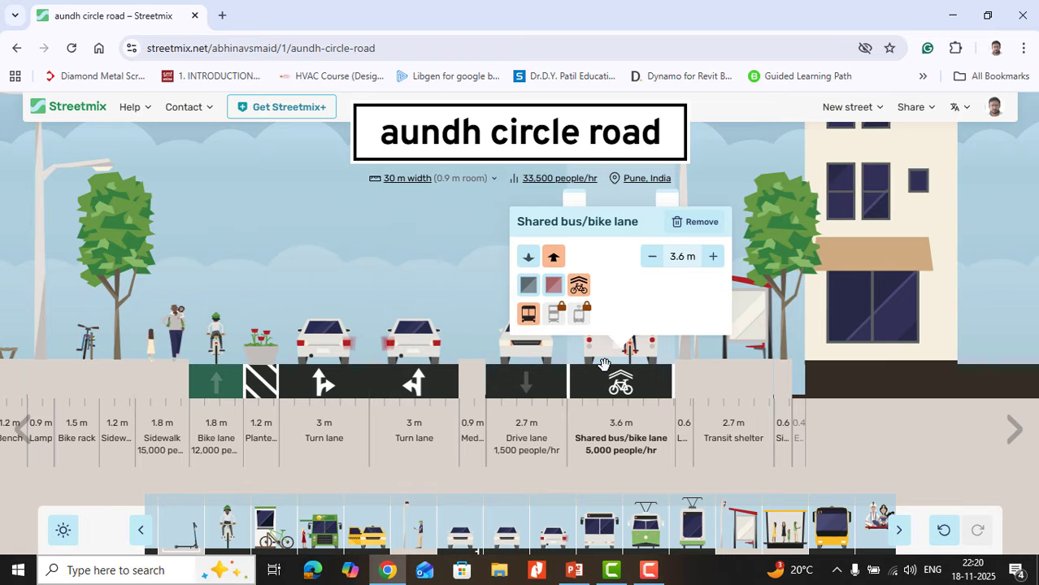
mouse_move(292, 377)
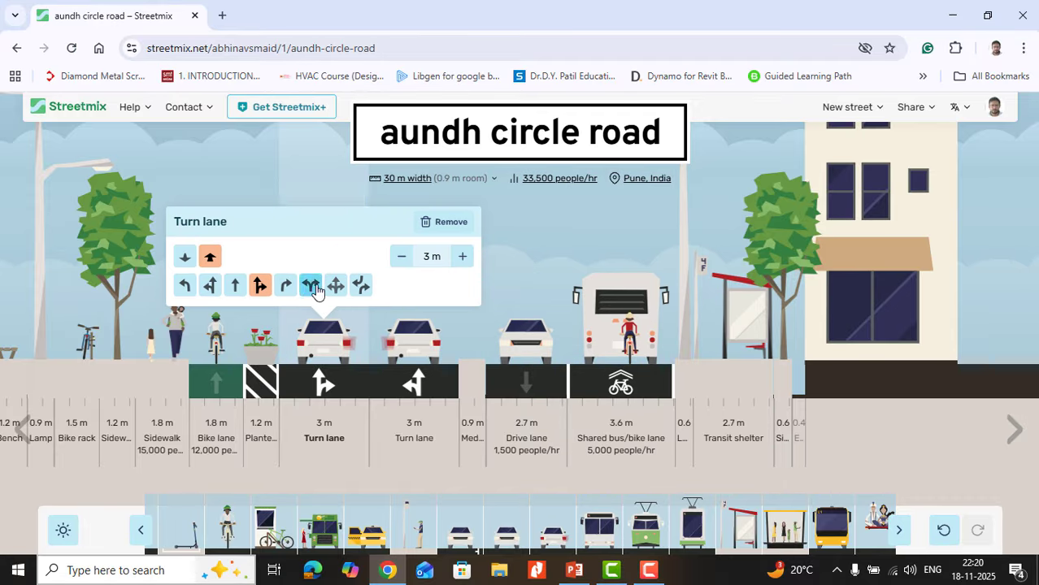
left_click(211, 286)
Step: Add a 3.6 m bus lane between the median and the drive lane
mouse_move(551, 416)
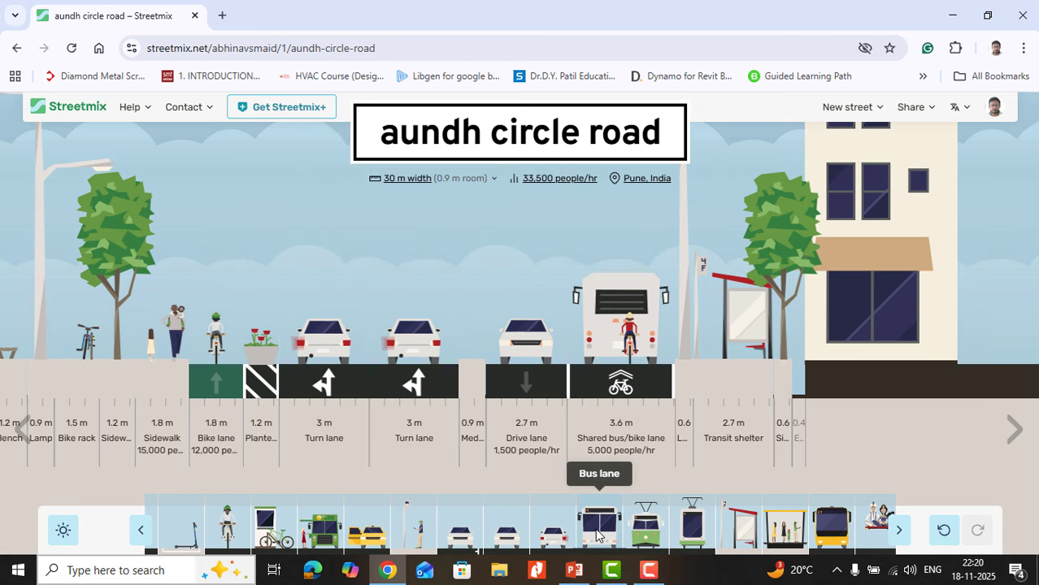
left_click_drag(595, 528, 466, 360)
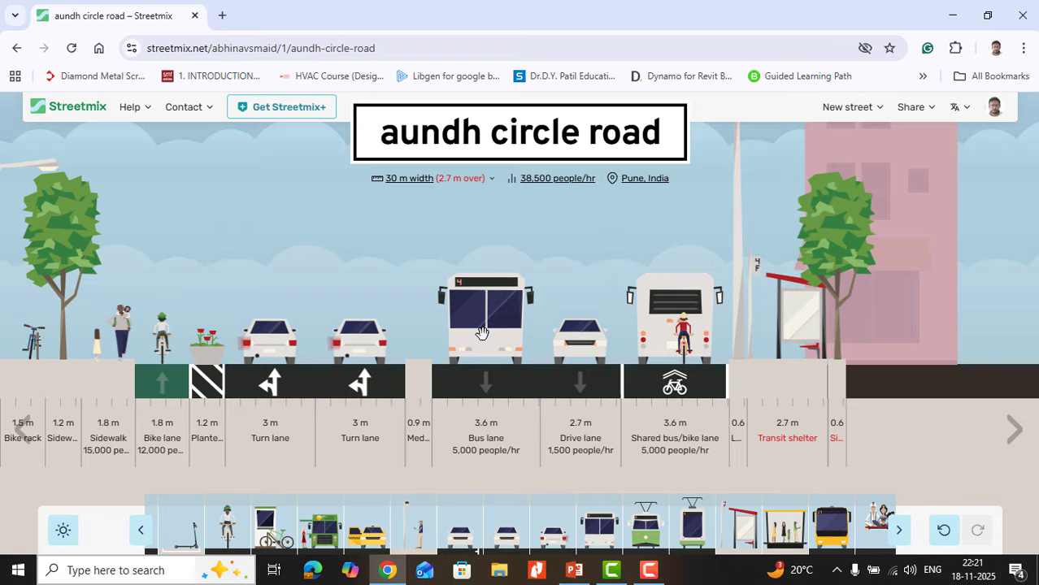
left_click_drag(482, 347, 574, 500)
Step: Try a 3.6 m streetcar beside the median, replacing it with a 3.6 m red-surfaced light rail lane between the turn lane and the median
left_click_drag(648, 524, 426, 347)
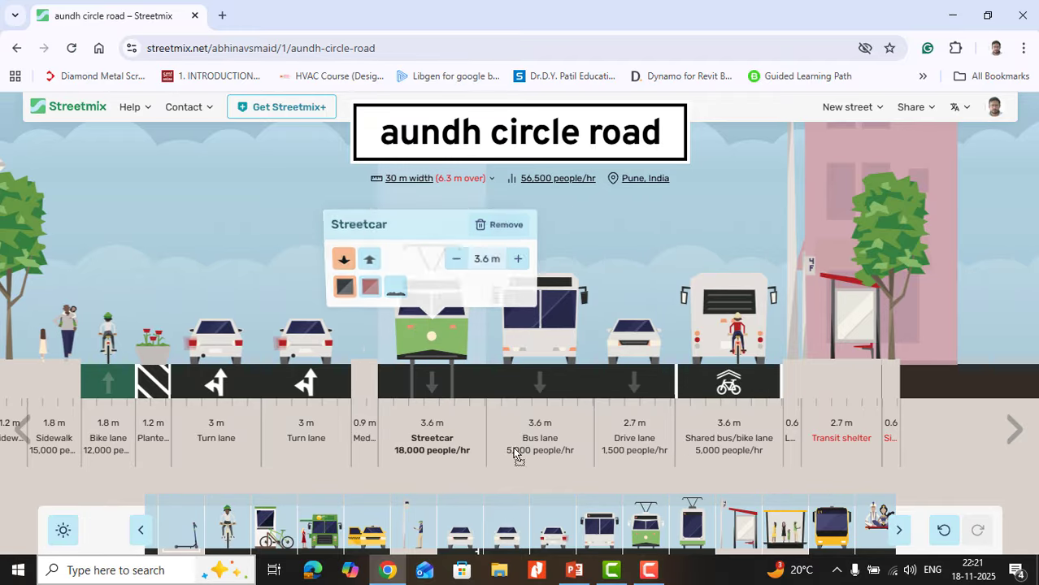
left_click_drag(420, 329, 411, 354)
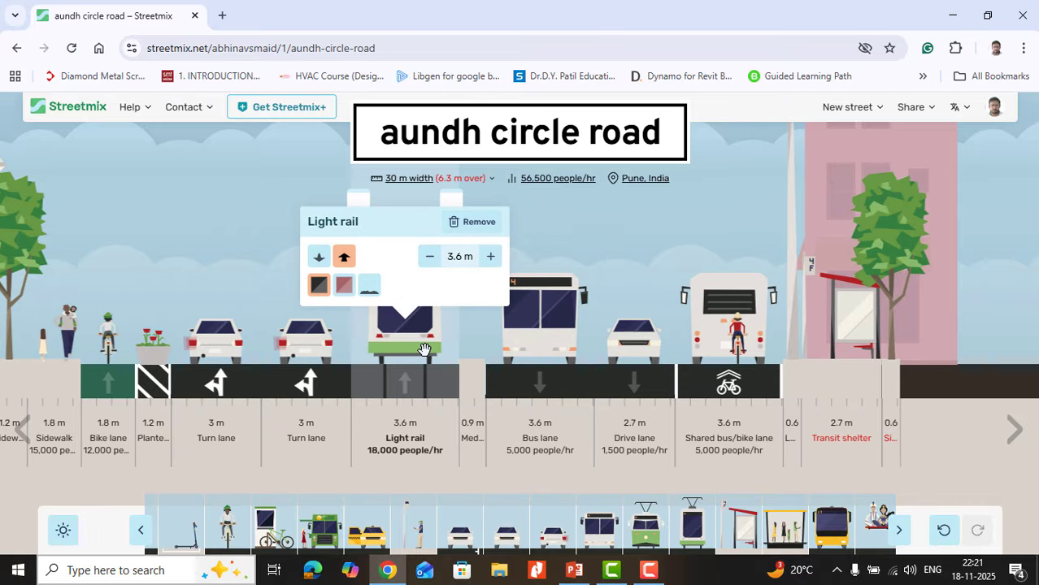
left_click(341, 287)
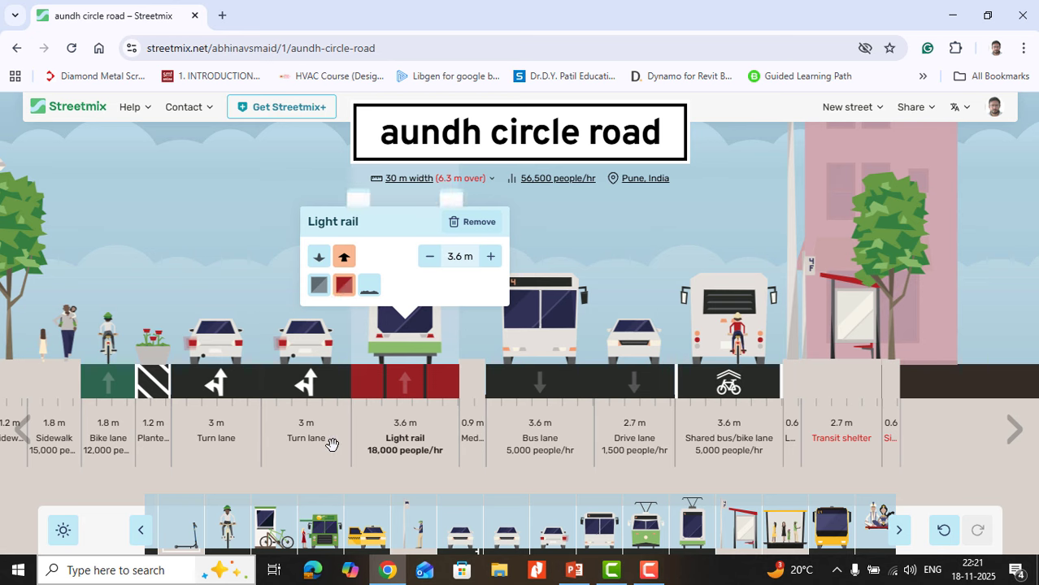
mouse_move(319, 443)
Step: Remove the shared bus/bike lane, the transit shelter and the 0.6 m tree strip beside the building
mouse_move(853, 309)
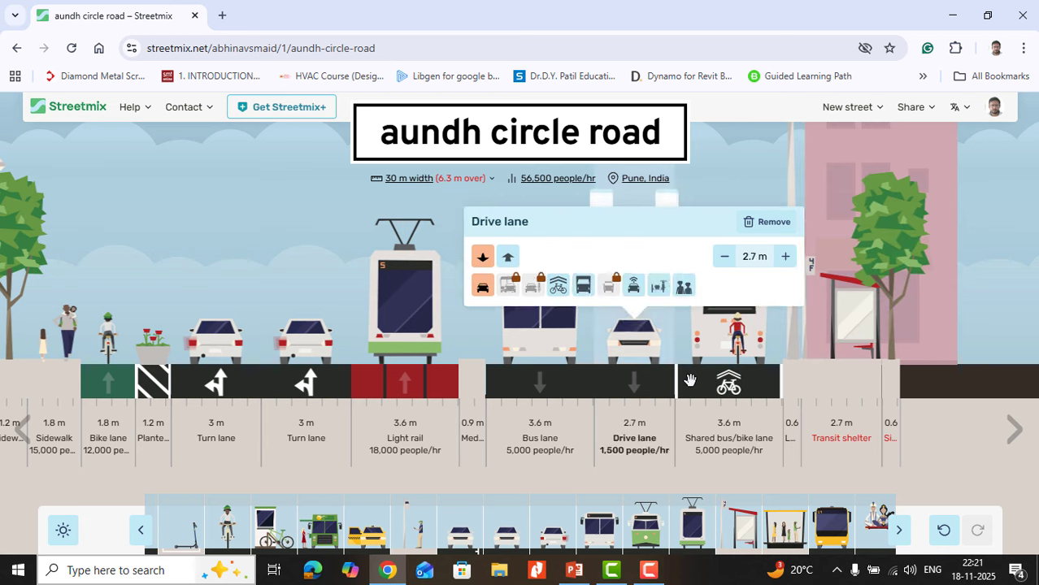
mouse_move(720, 385)
left_click_drag(728, 385, 714, 475)
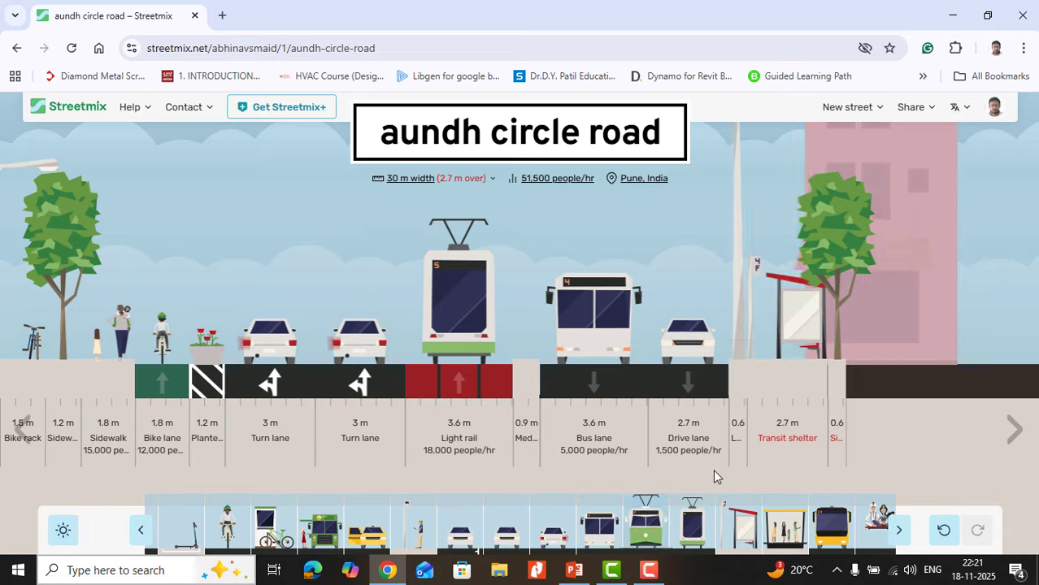
mouse_move(767, 365)
left_click_drag(765, 381, 785, 487)
mouse_move(788, 423)
mouse_move(787, 365)
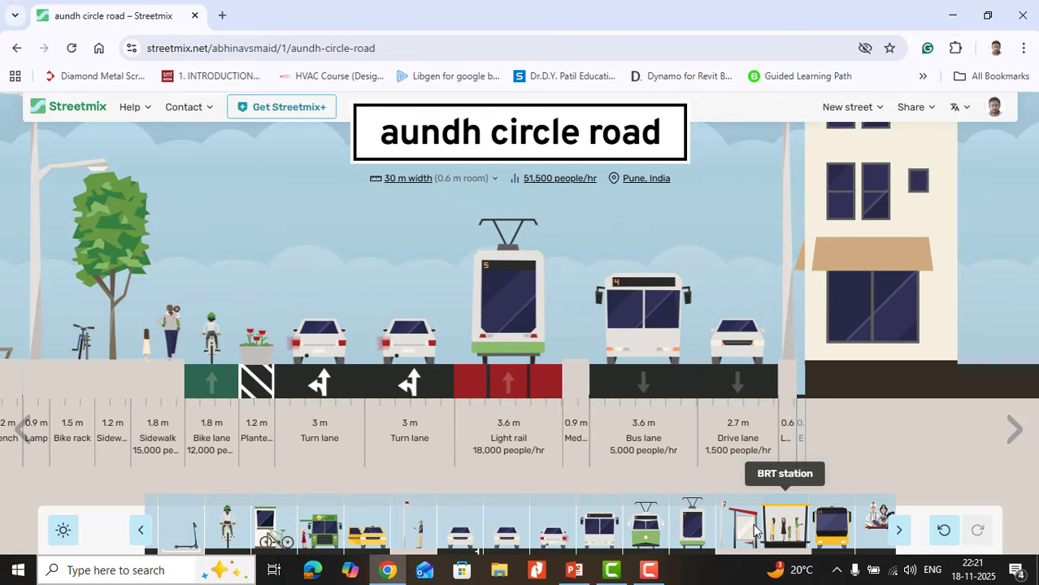
Step: Add a 2.7 m transit shelter between the bus lane and the drive lane
left_click_drag(740, 524, 758, 355)
mouse_move(757, 355)
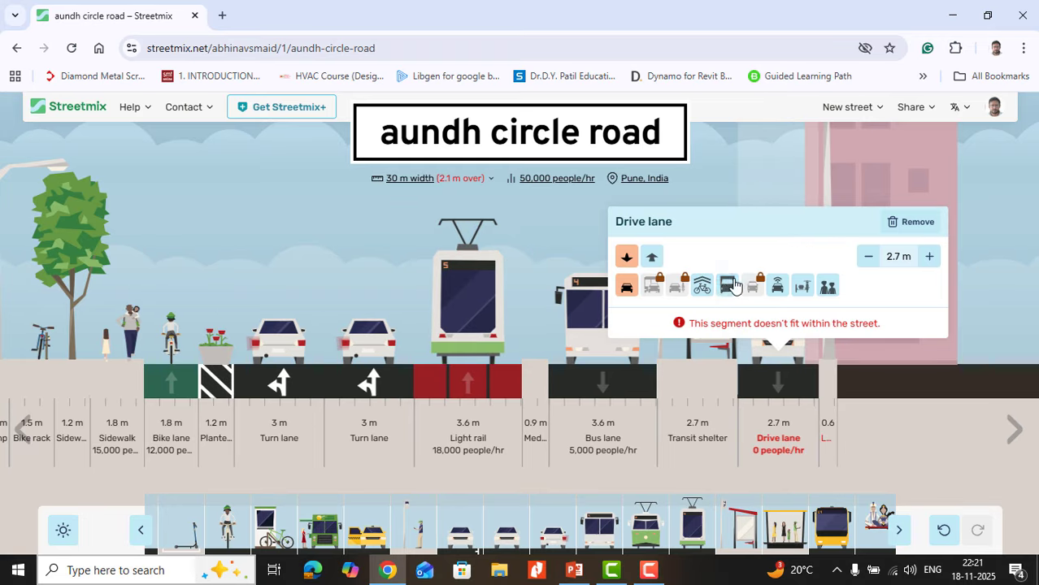
Step: Add a 4 m BRT station beside the median and a 3.5 m bus rapid transit lane between it and the light rail
left_click_drag(782, 530, 508, 349)
mouse_move(733, 434)
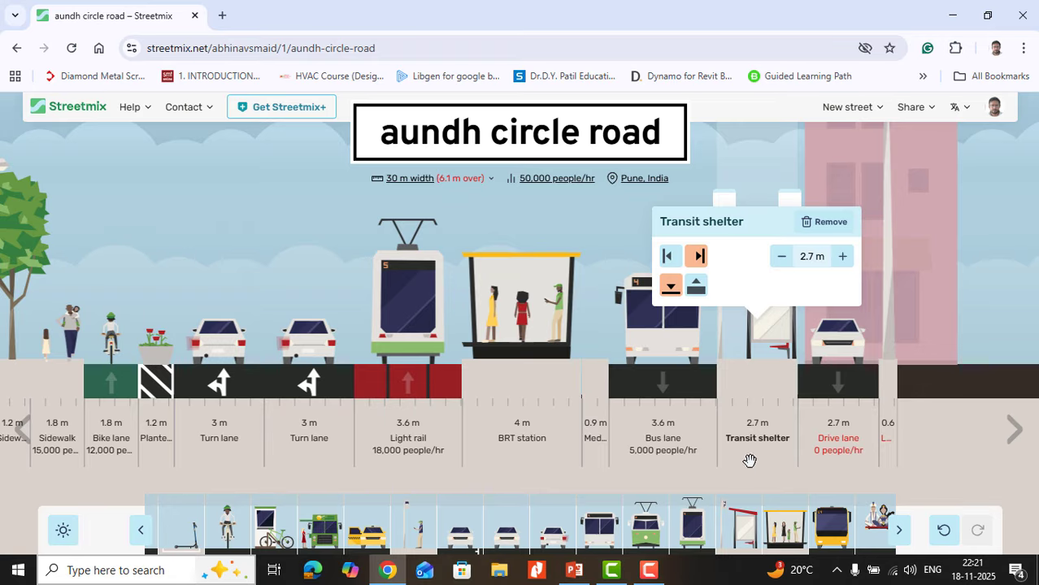
left_click_drag(835, 532, 329, 350)
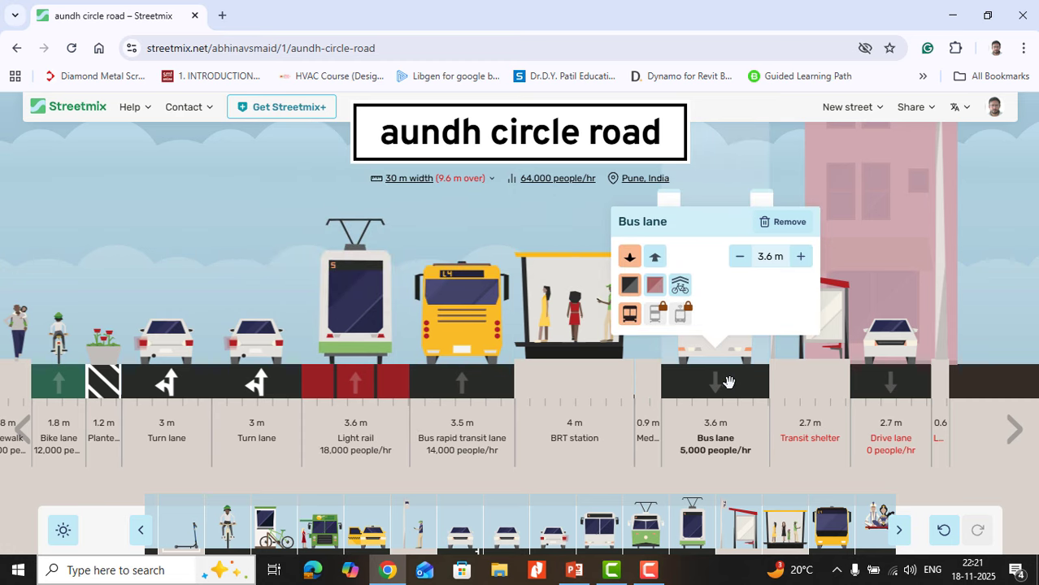
Step: Remove the bus lane beside the median and both turn lanes next to the planter box
left_click_drag(728, 382, 679, 439)
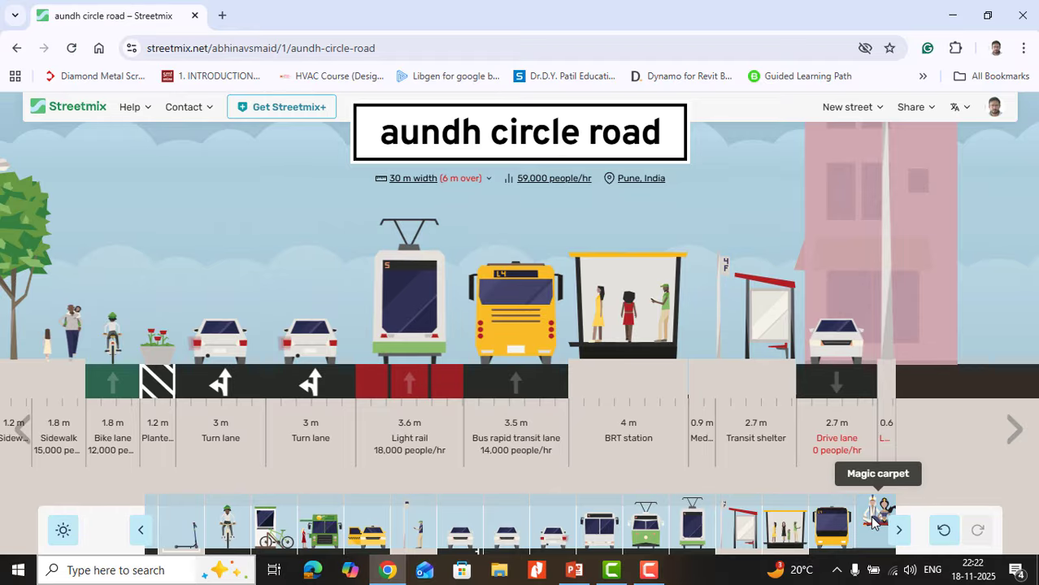
left_click_drag(872, 520, 836, 500)
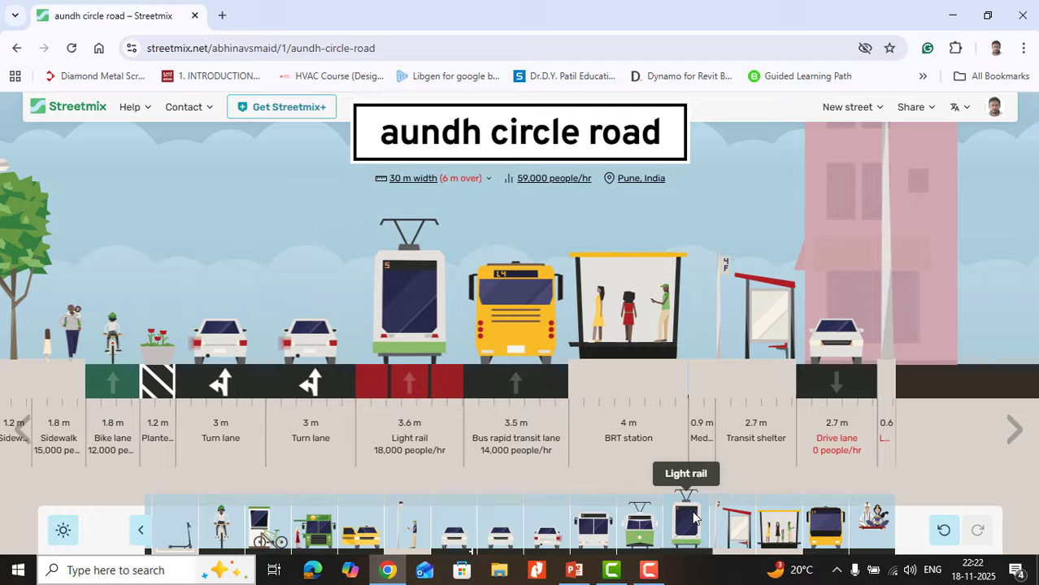
mouse_move(839, 422)
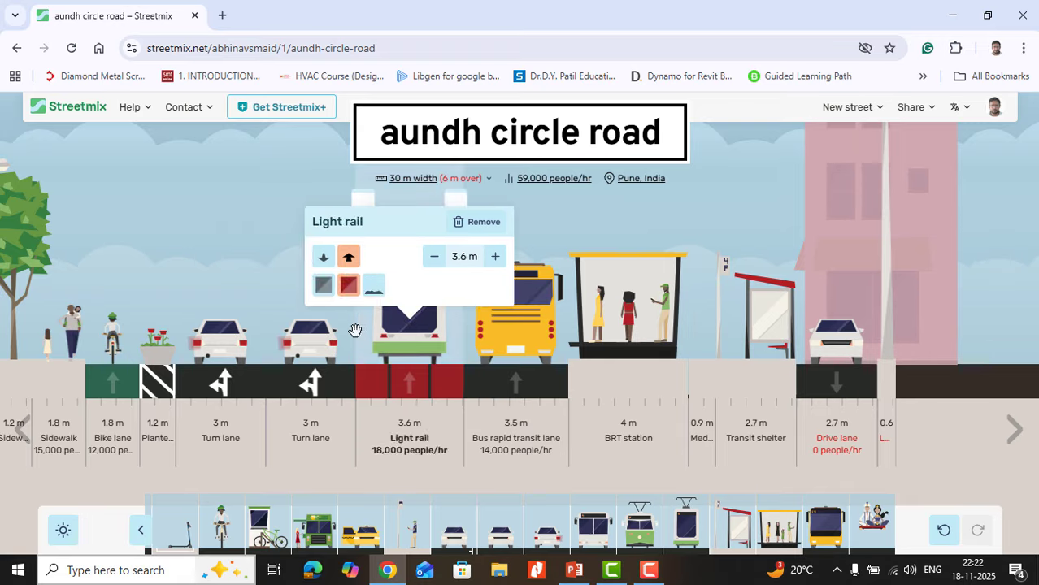
mouse_move(446, 360)
mouse_move(216, 408)
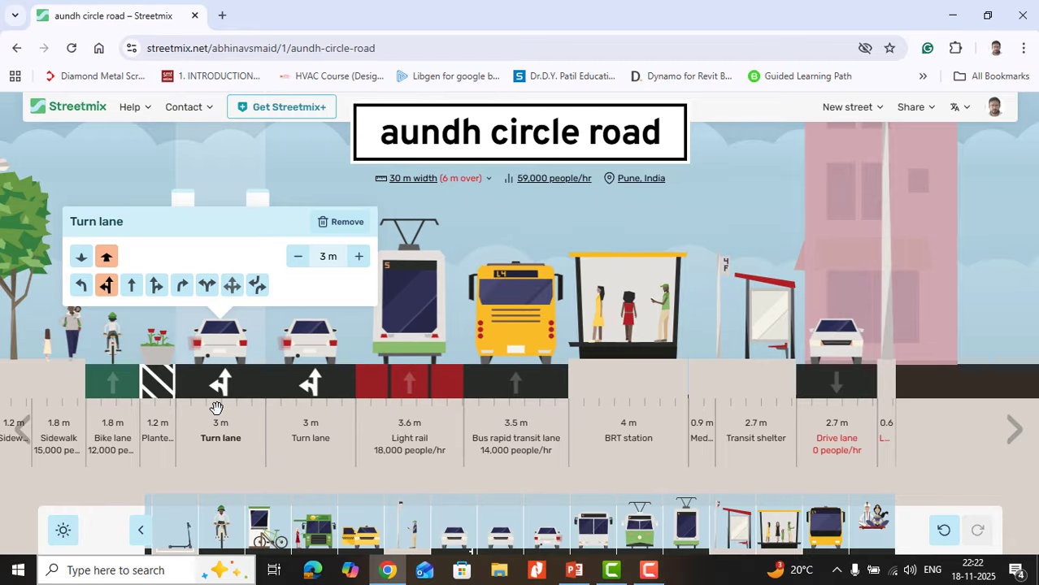
left_click_drag(225, 390, 220, 521)
left_click_drag(272, 380, 271, 504)
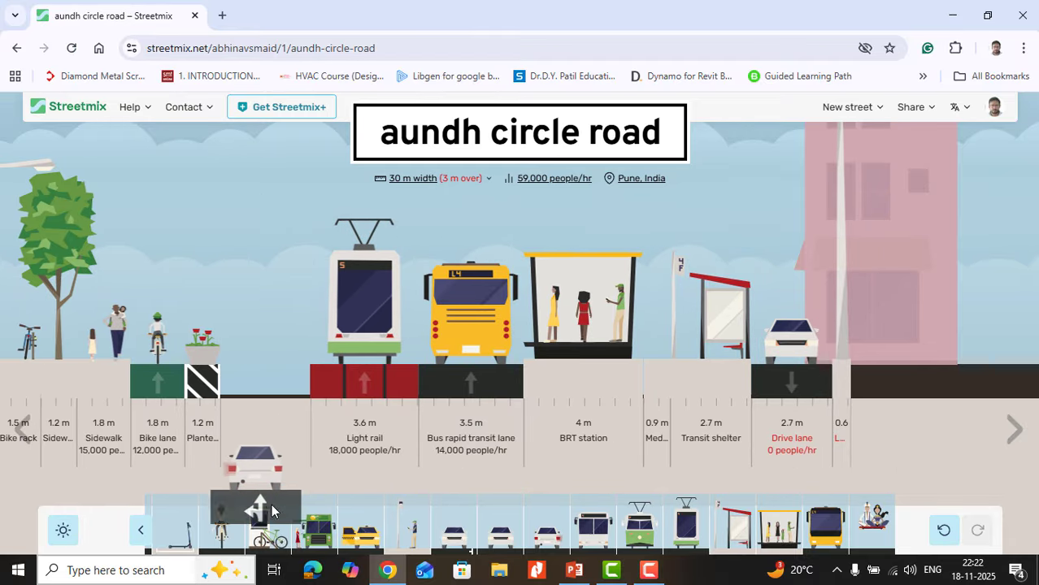
Step: Remove the transit shelter, drive lane, lamp and median between the BRT station and the building
mouse_move(290, 379)
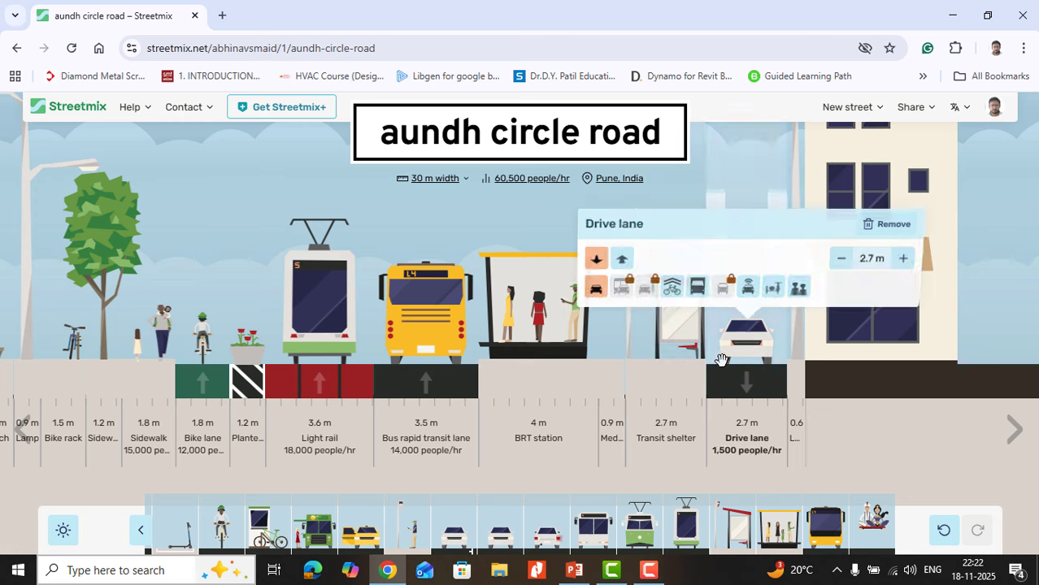
mouse_move(673, 429)
left_click_drag(673, 428, 639, 520)
mouse_move(718, 358)
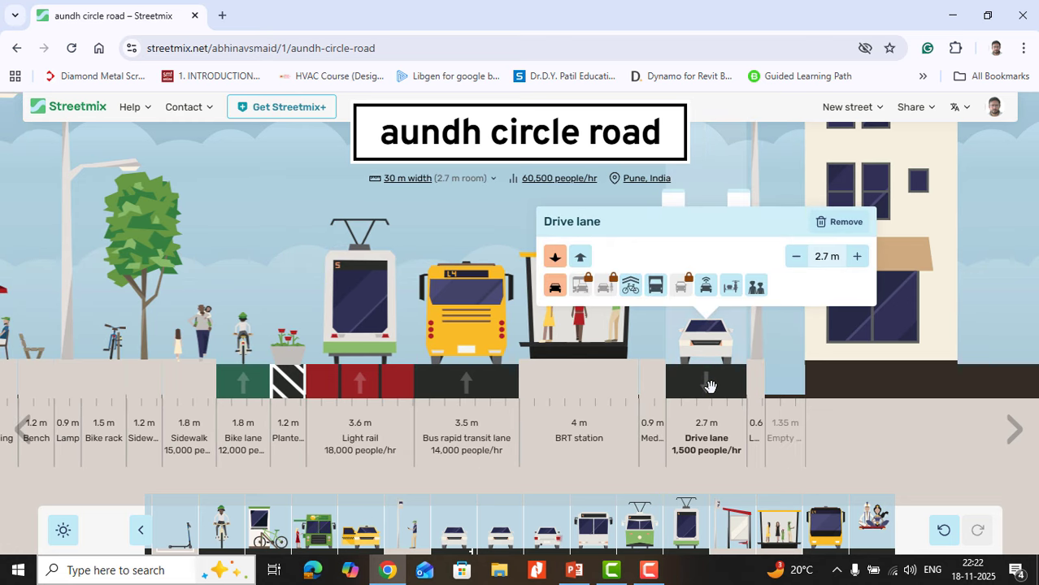
key("Delete")
mouse_move(710, 378)
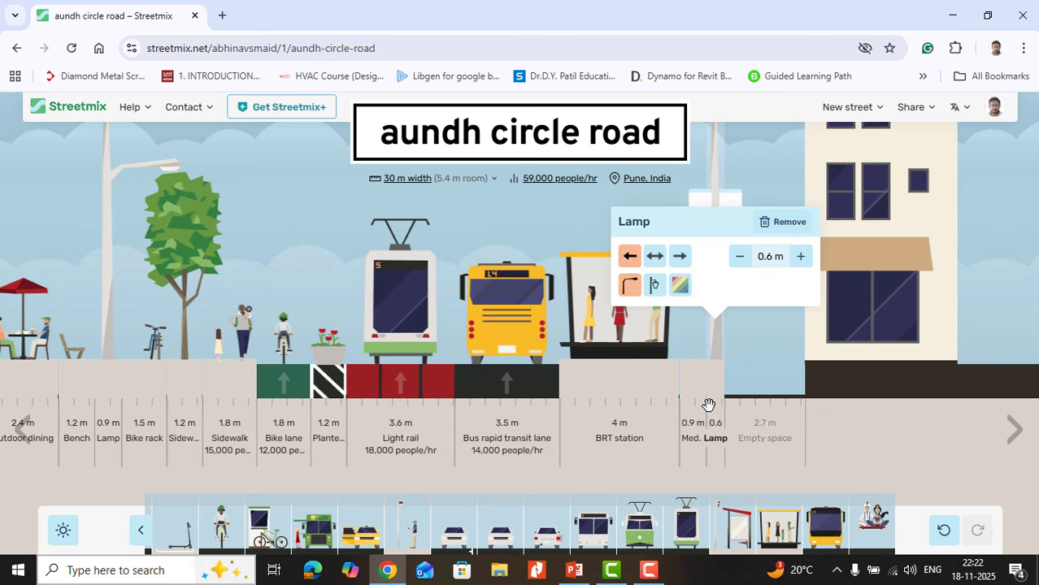
key("Delete")
key("Delete")
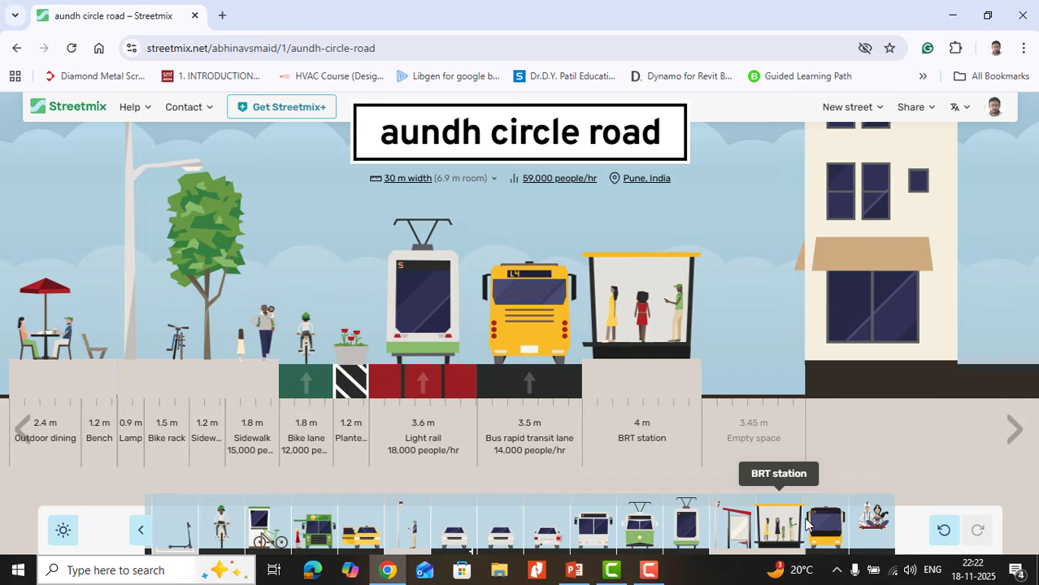
Step: Add a 3.5 m bus rapid transit lane on the building side of the BRT station and try a turn lane beside it
left_click_drag(825, 525, 804, 360)
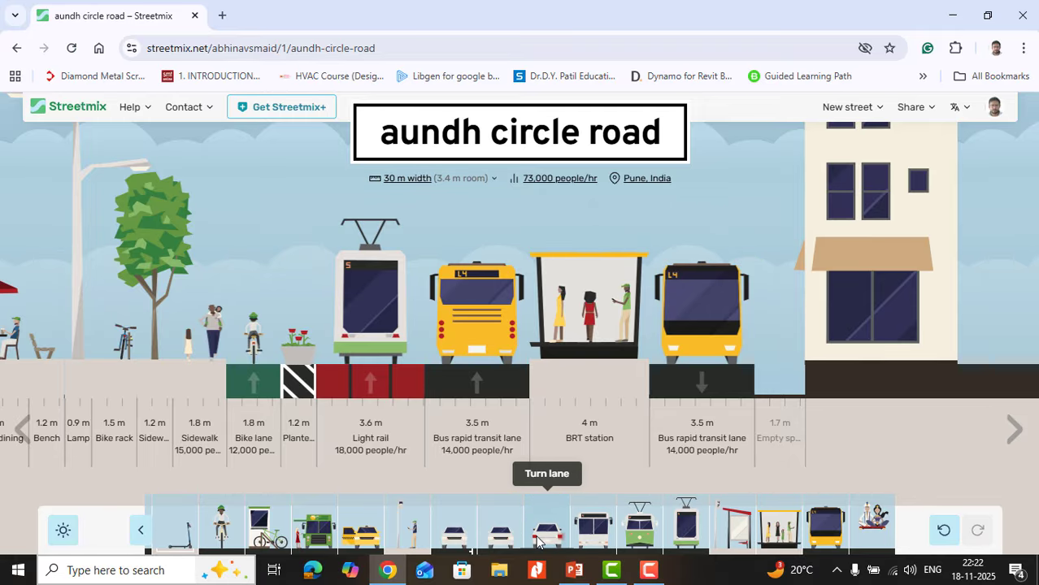
left_click_drag(537, 540, 773, 378)
left_click_drag(656, 371, 869, 383)
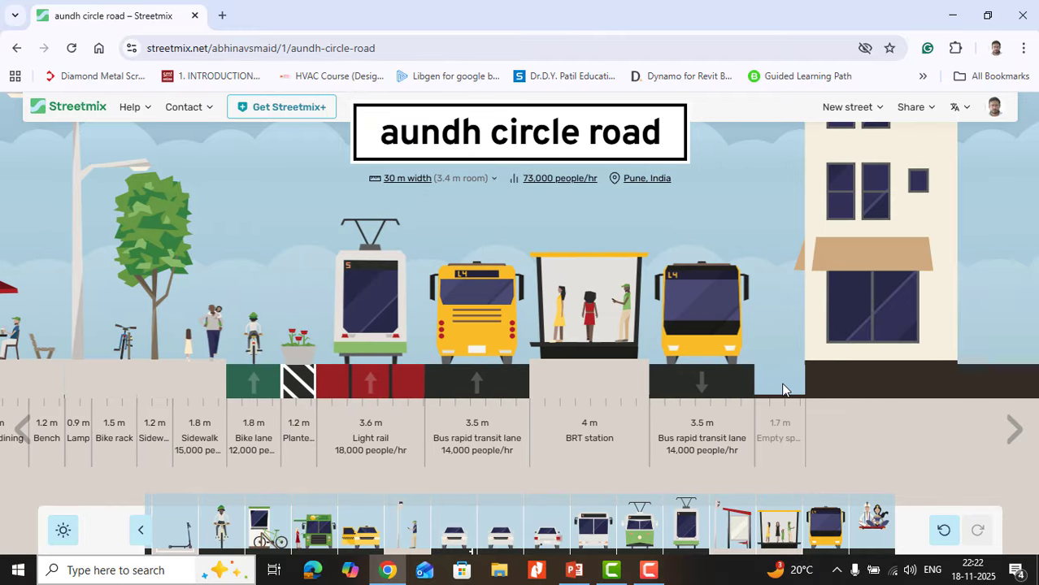
Step: Add a 2.7 m transit shelter between the bus rapid transit lane and the building
mouse_move(718, 376)
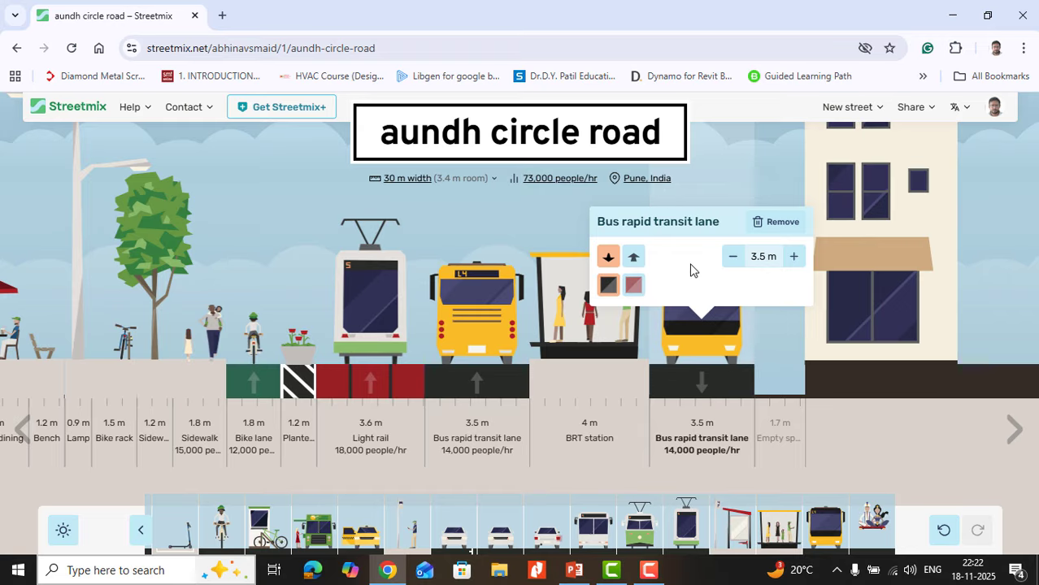
left_click_drag(726, 534, 756, 394)
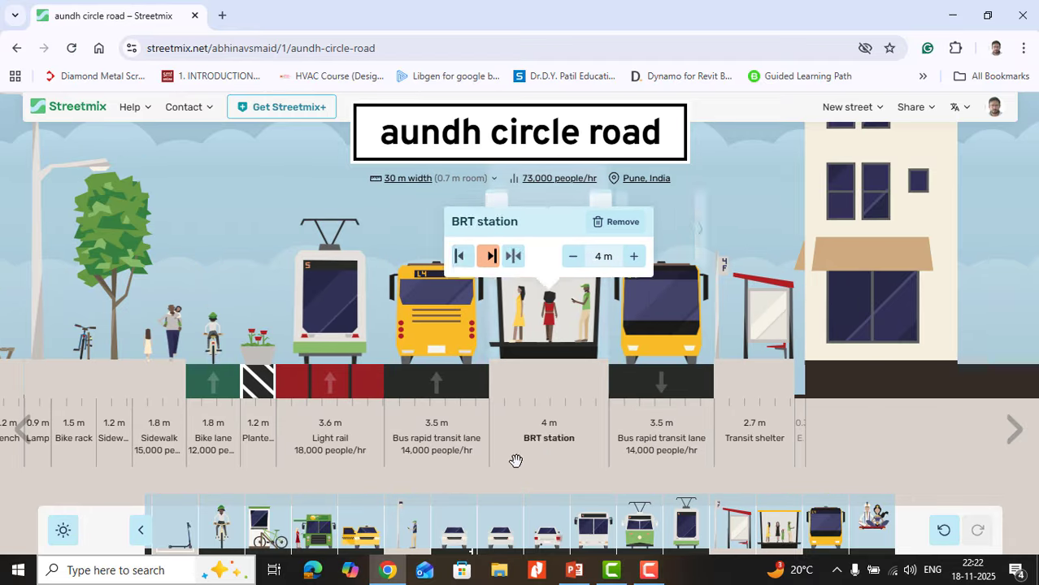
Step: Add a 1.8 m bike lane between the bus rapid transit lane and the transit shelter, and remove the planter box
left_click_drag(221, 529, 679, 391)
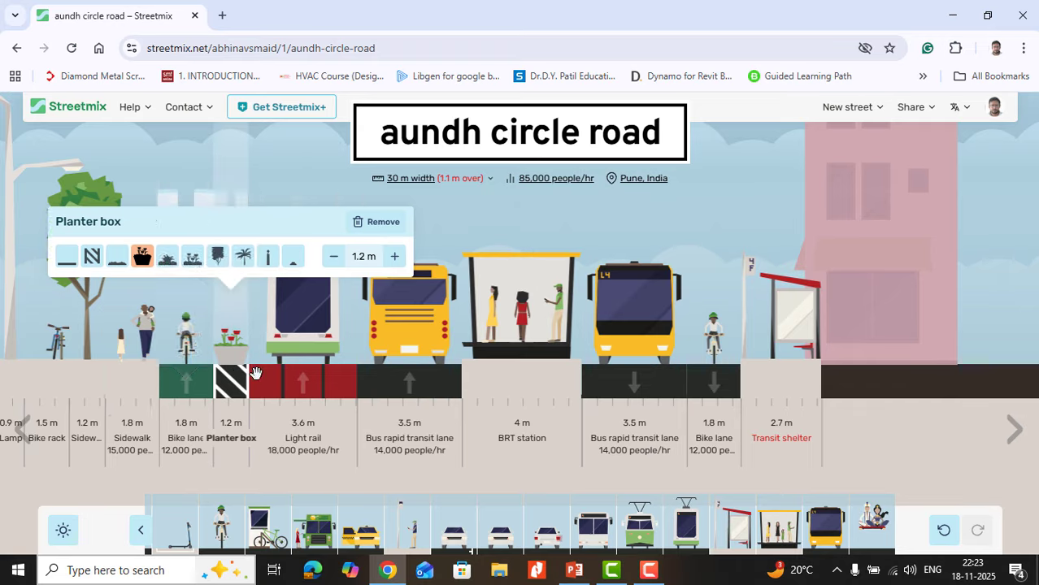
key("Delete")
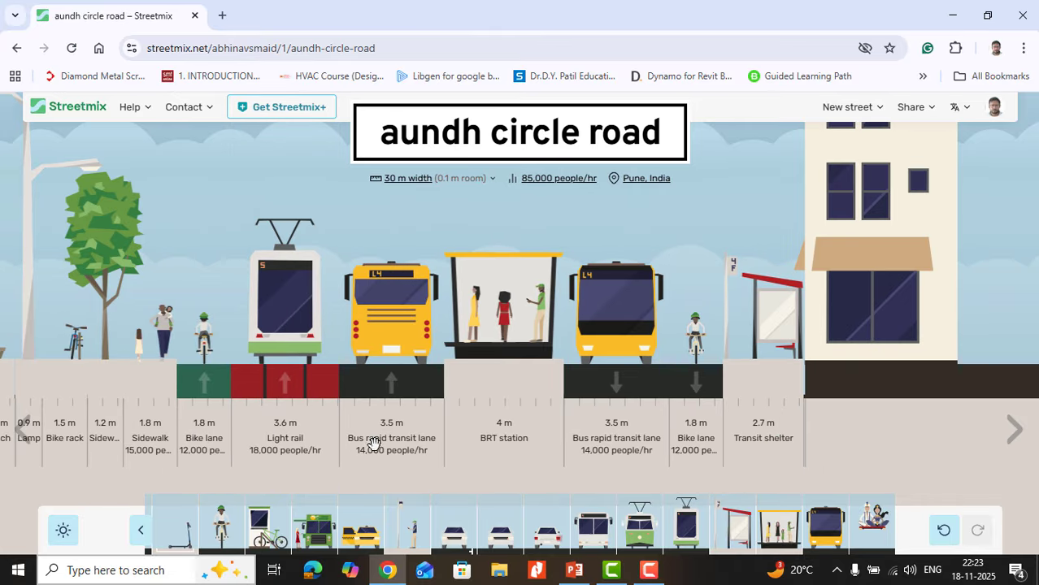
left_click(22, 429)
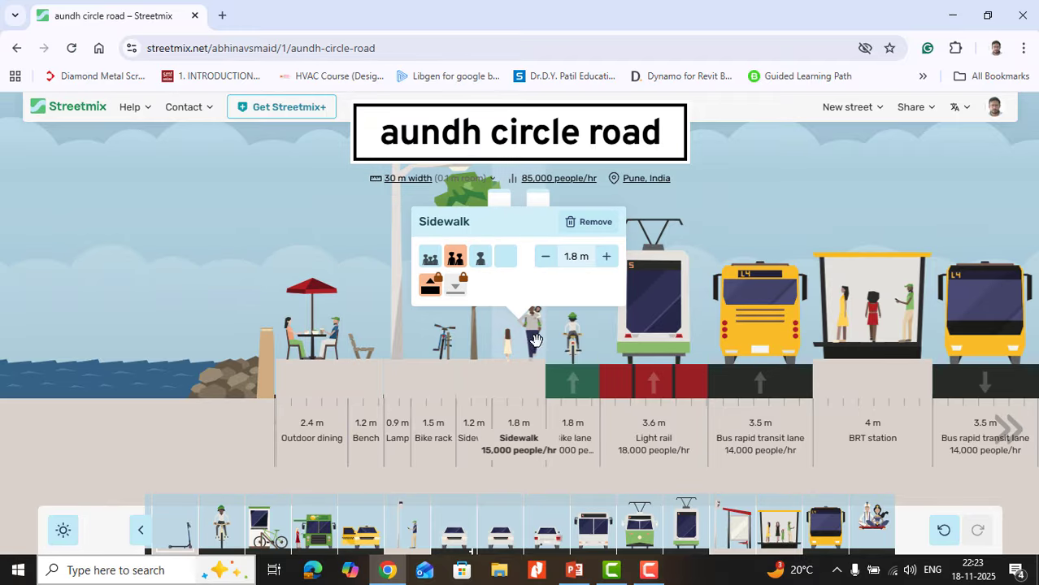
left_click(1006, 431)
left_click(1006, 439)
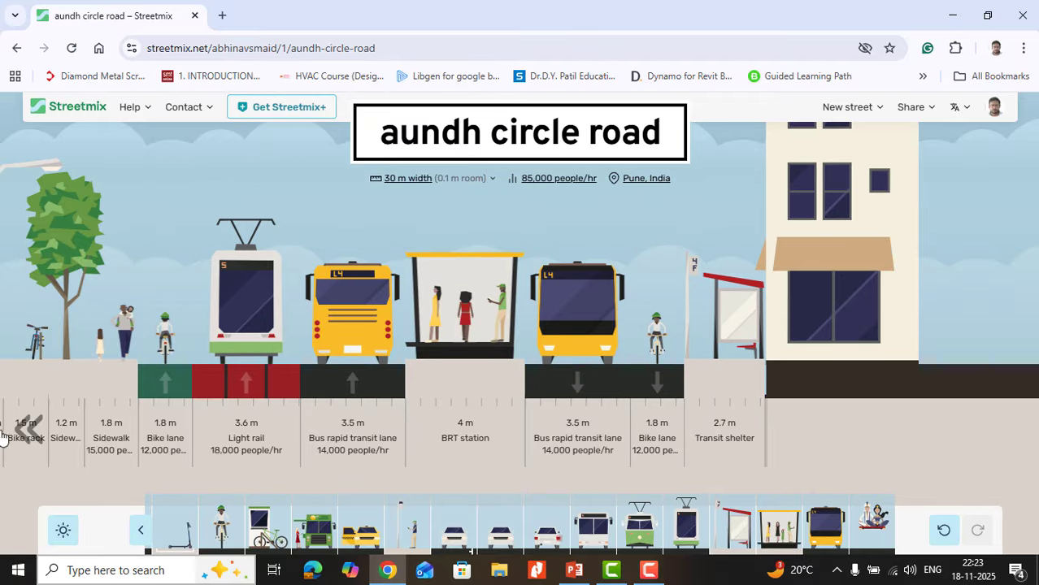
left_click(31, 436)
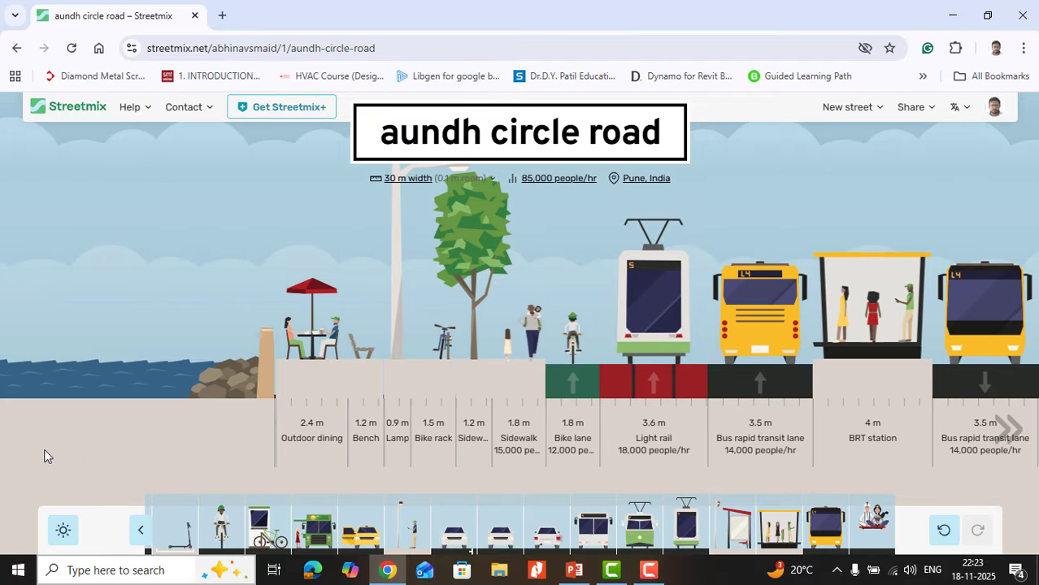